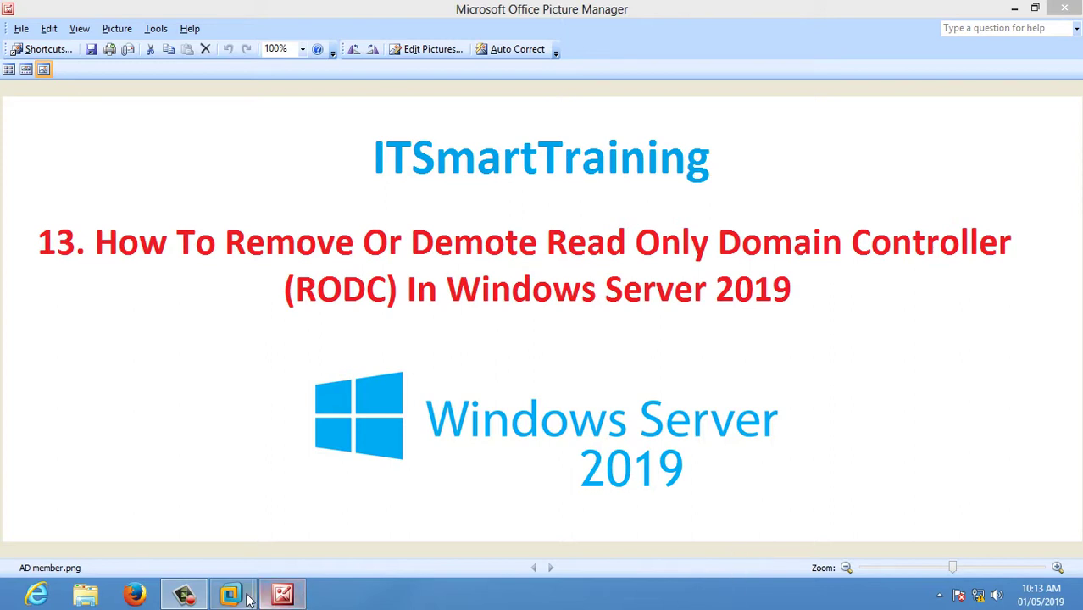
Bring the V2 virtual machine to full screen in VMware Workstation.
mouse_move(248, 600)
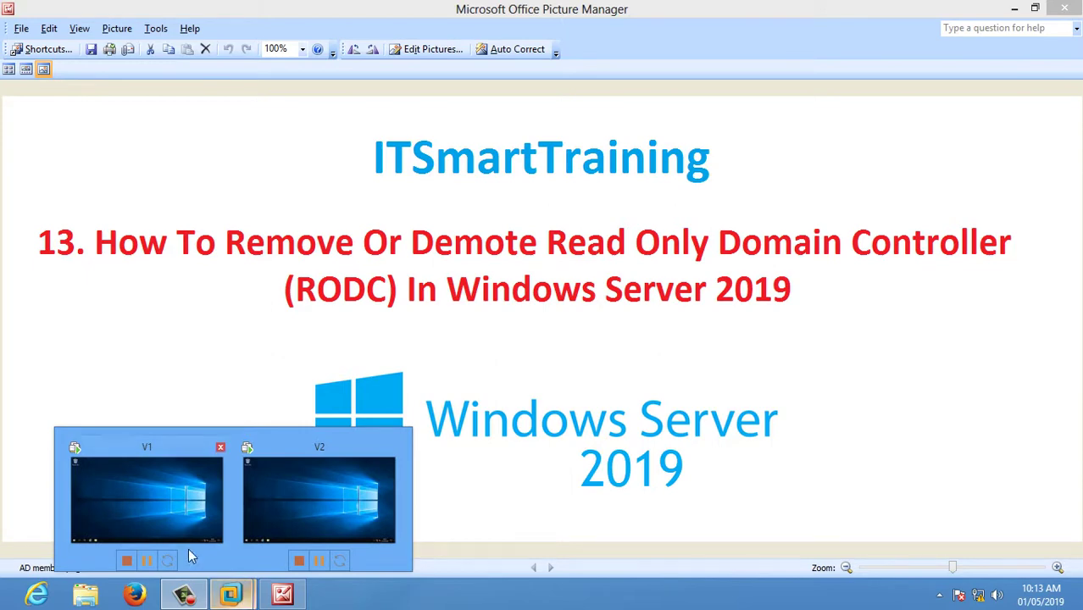
mouse_move(158, 506)
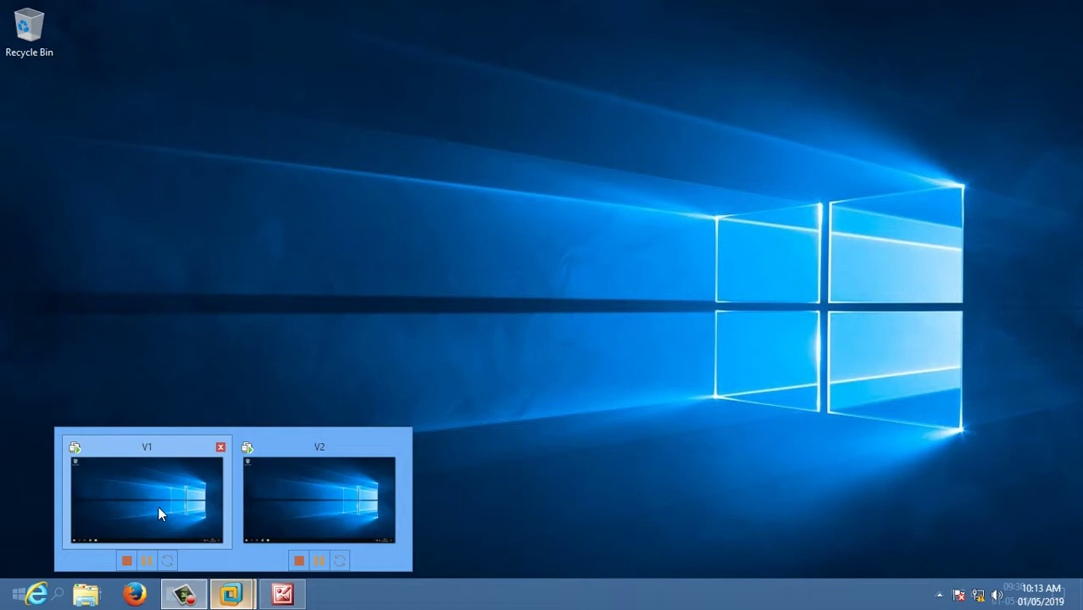
click(324, 507)
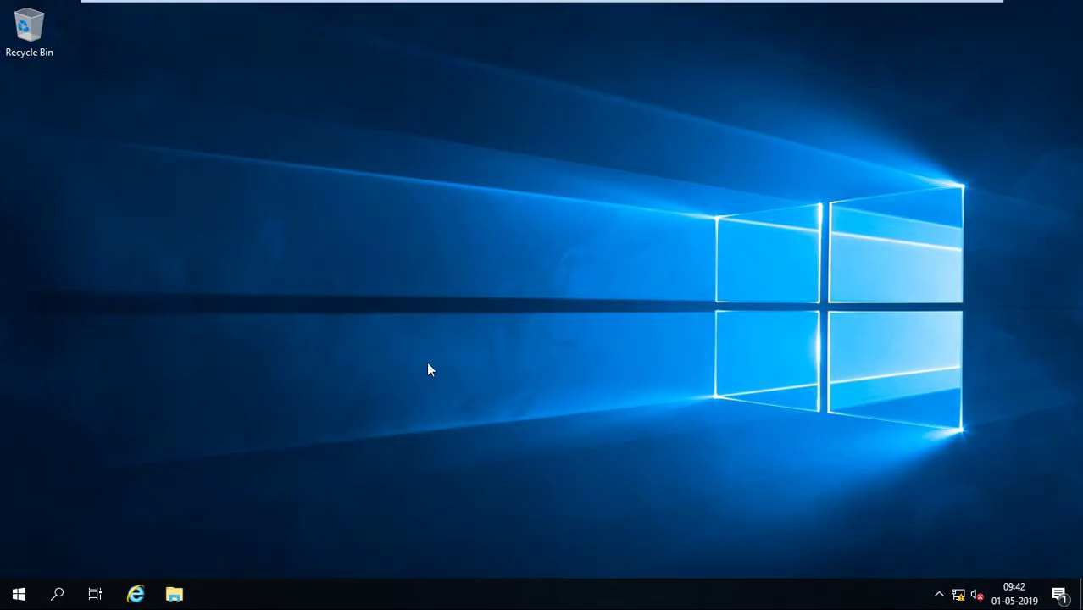
Switch to the V1 machine and sign in with the domain Administrator password.
mouse_move(705, 8)
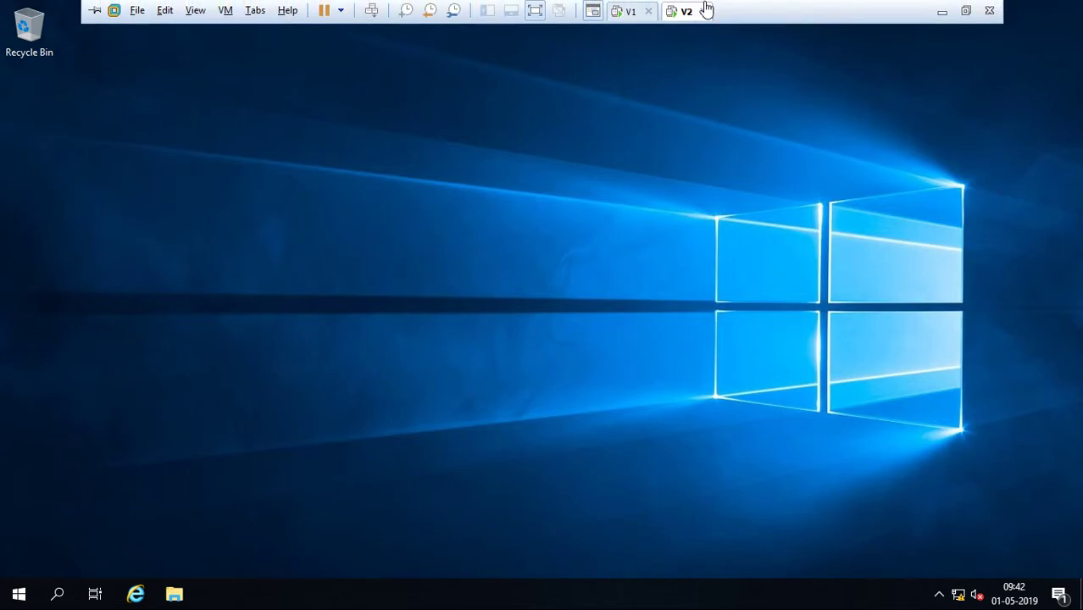
click(638, 13)
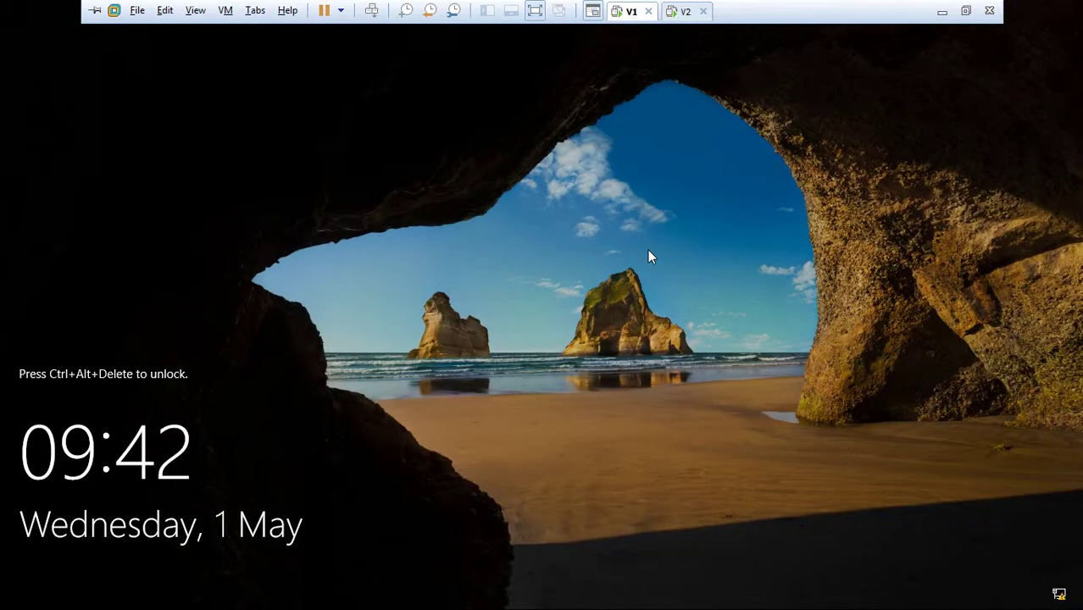
key(ctrl+alt+Insert)
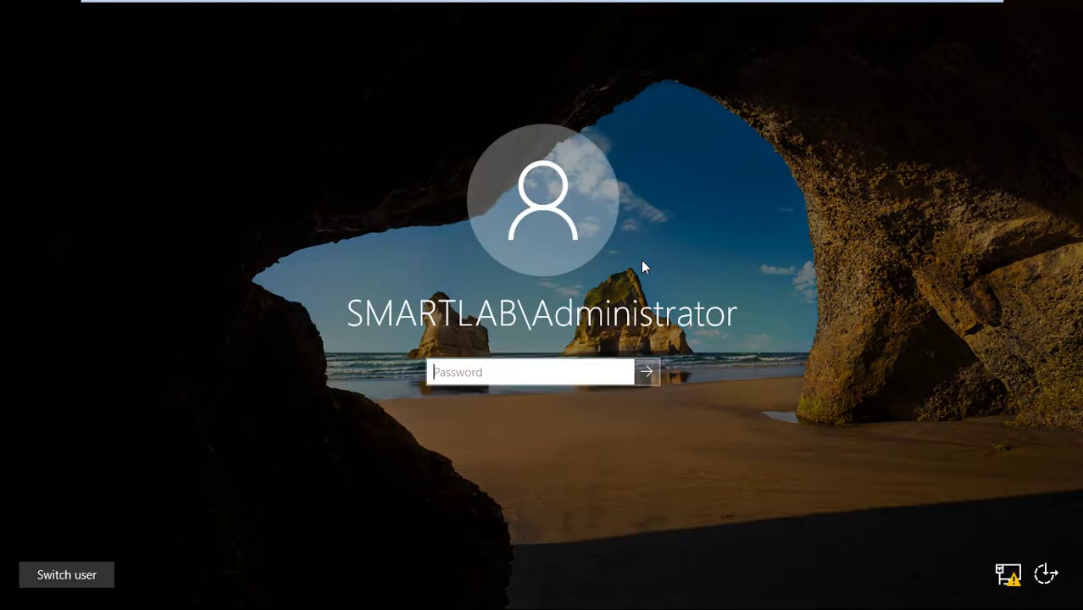
text(•••••••)
key(Return)
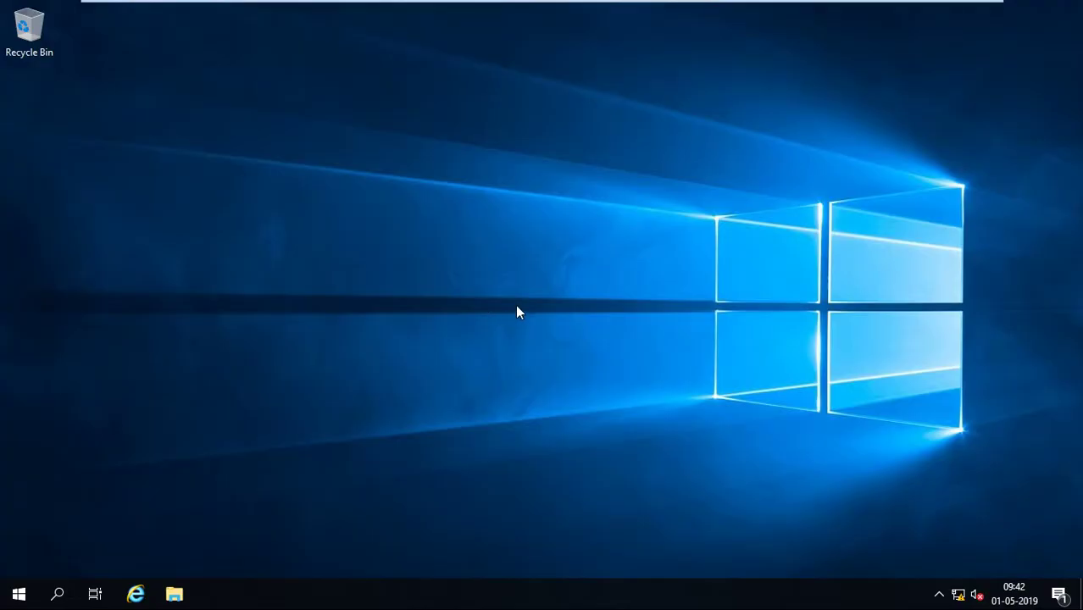
Launch dsa.msc and open smartlab.com's Domain Controllers container.
key(super+r)
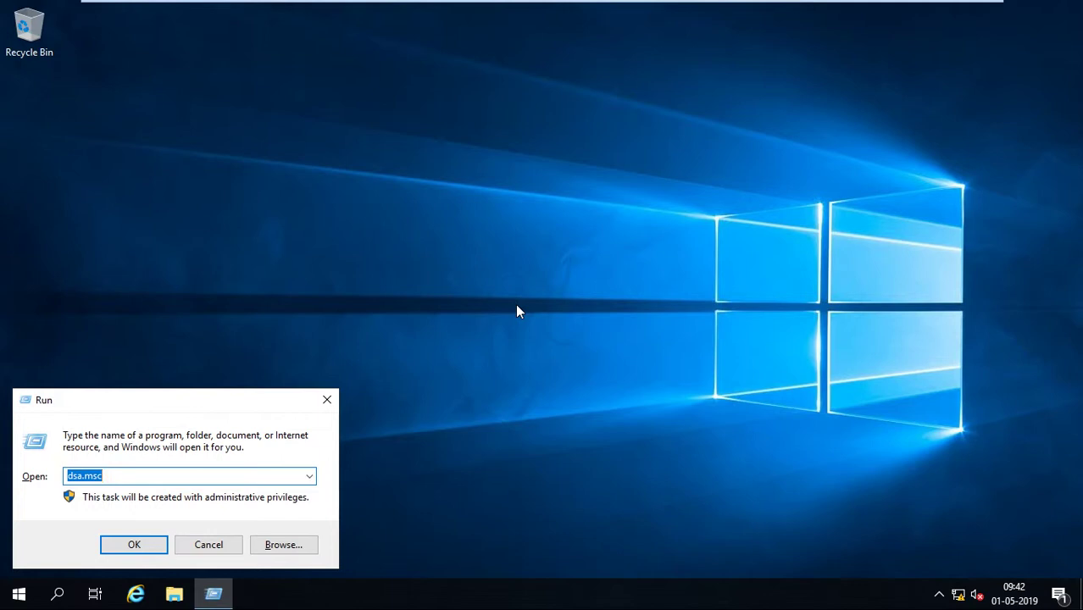
key(Return)
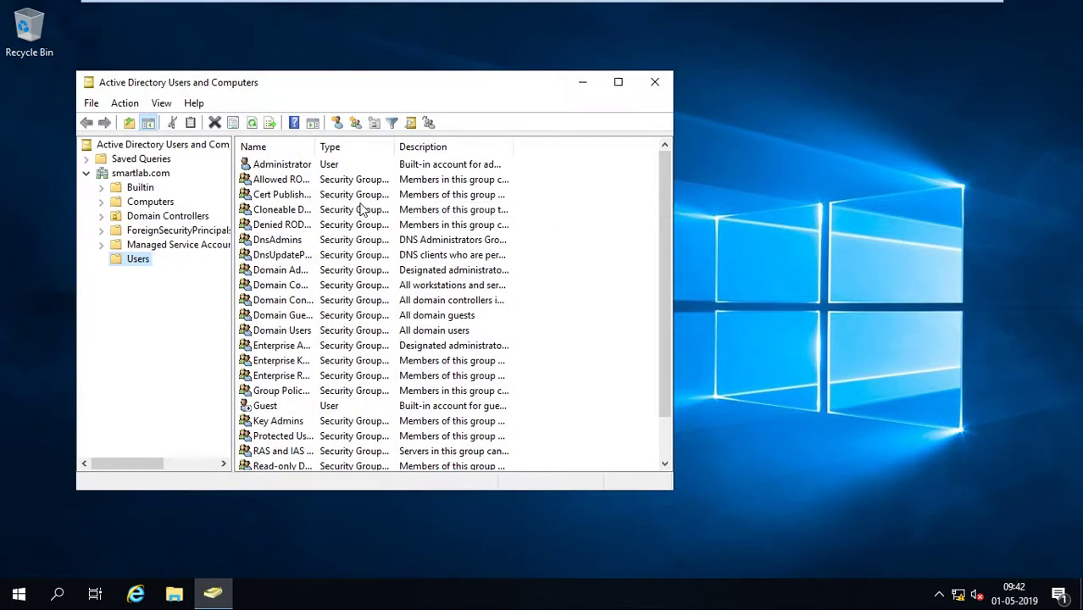
click(149, 205)
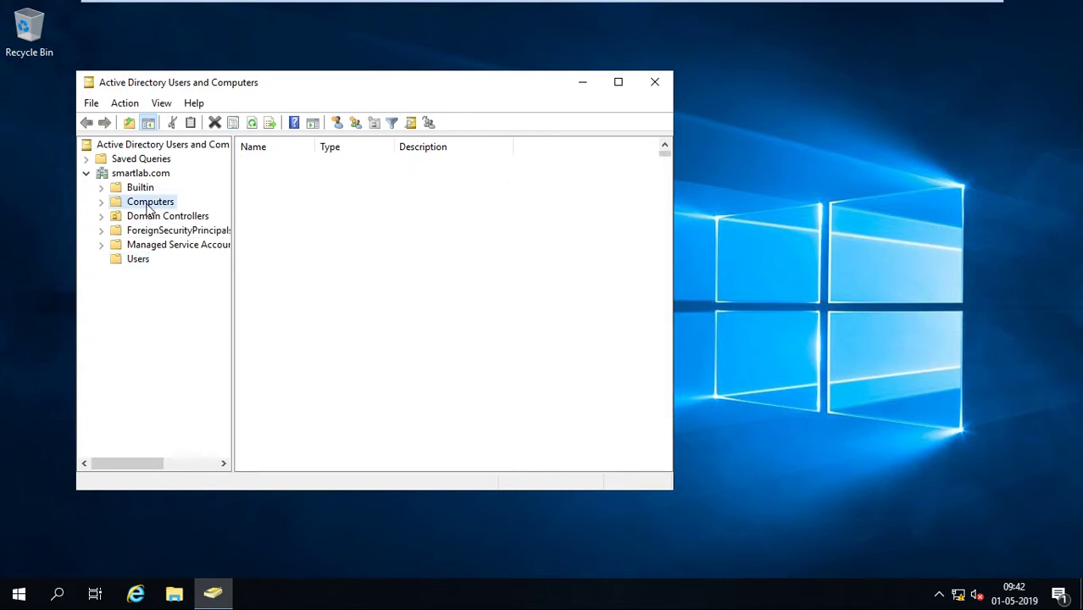
click(191, 222)
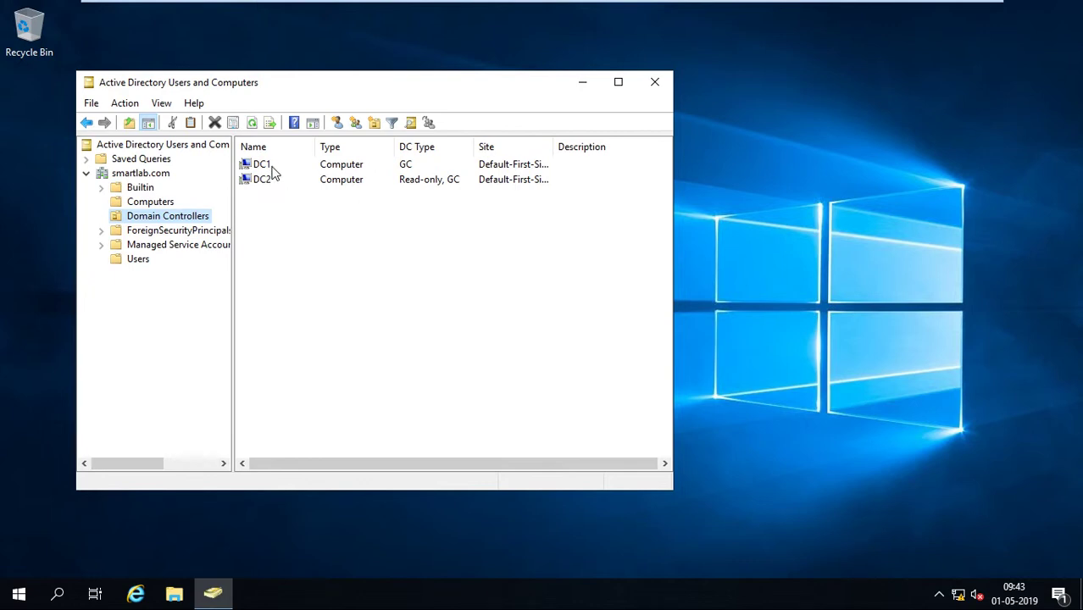
Widen the Name column and compare DC1 with DC2, the read-only GC.
drag(316, 153, 349, 152)
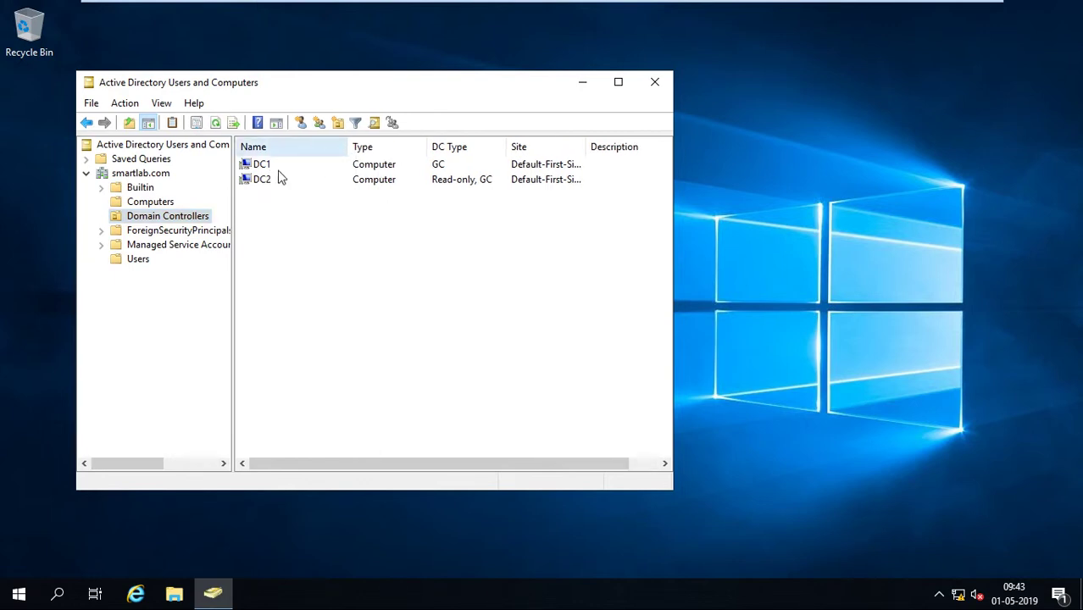
click(277, 166)
click(272, 183)
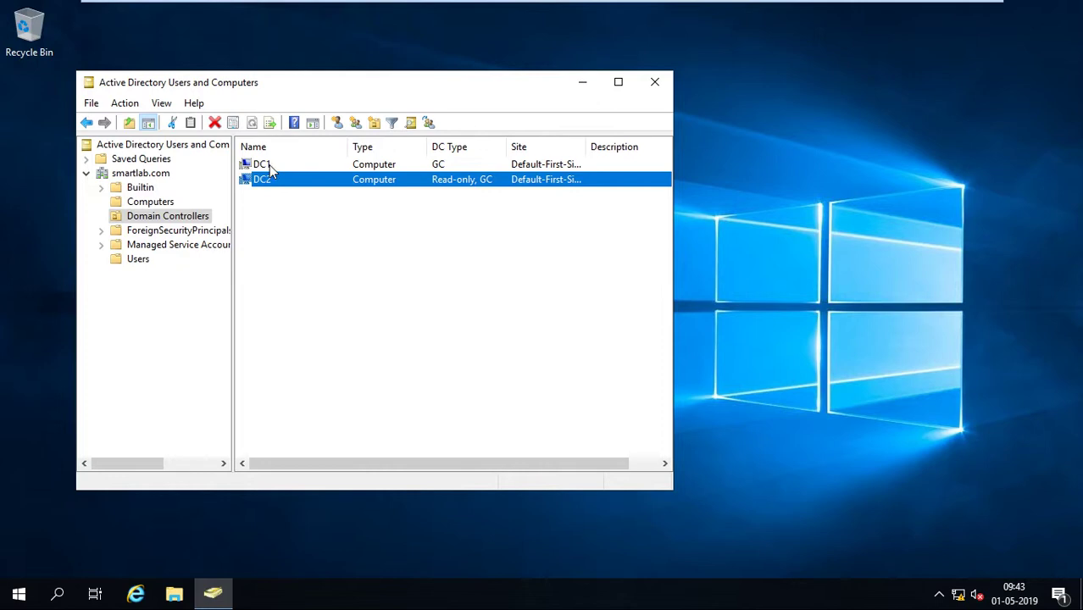
click(270, 166)
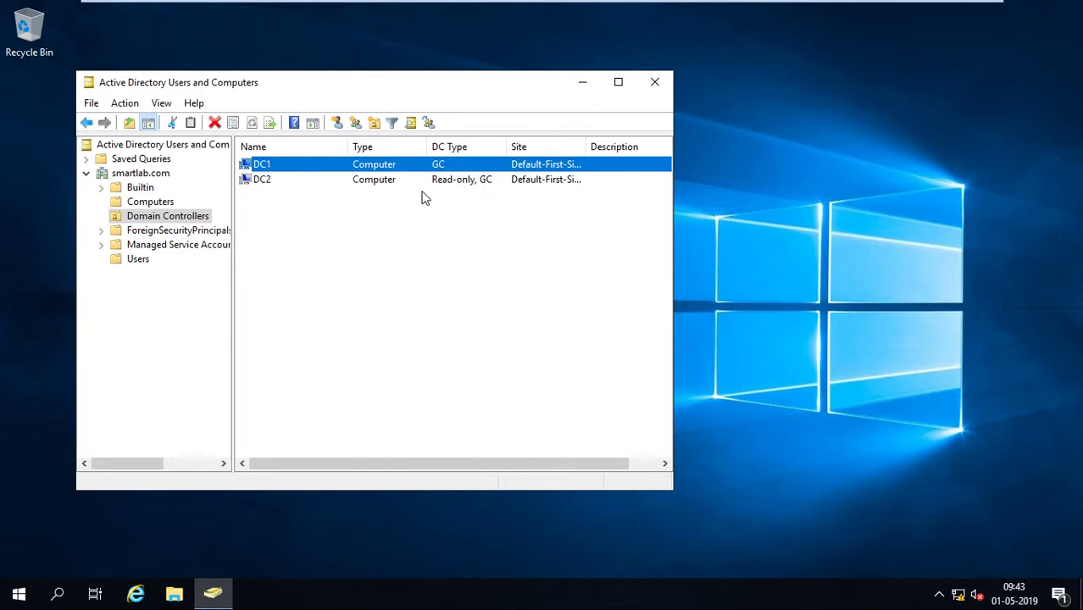
click(362, 187)
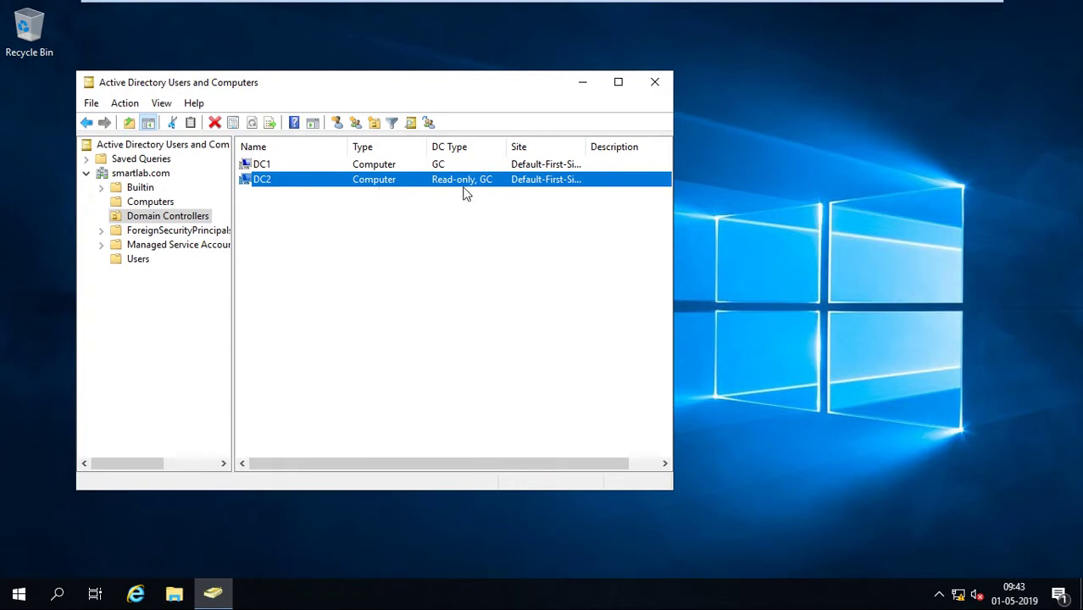
Switch to the V2 virtual machine and refresh its desktop twice.
mouse_move(768, 7)
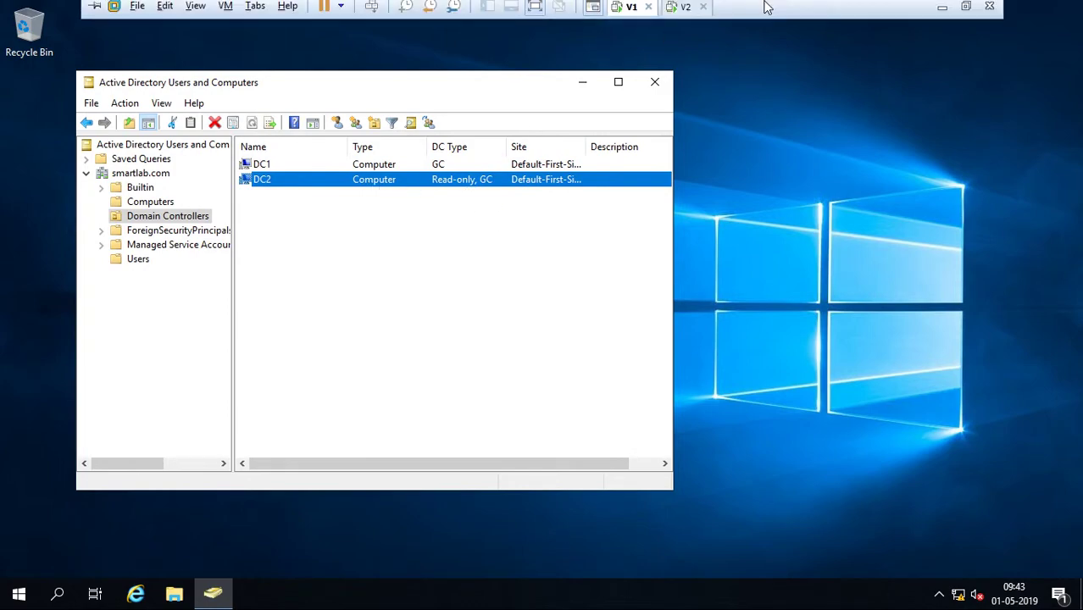
click(683, 9)
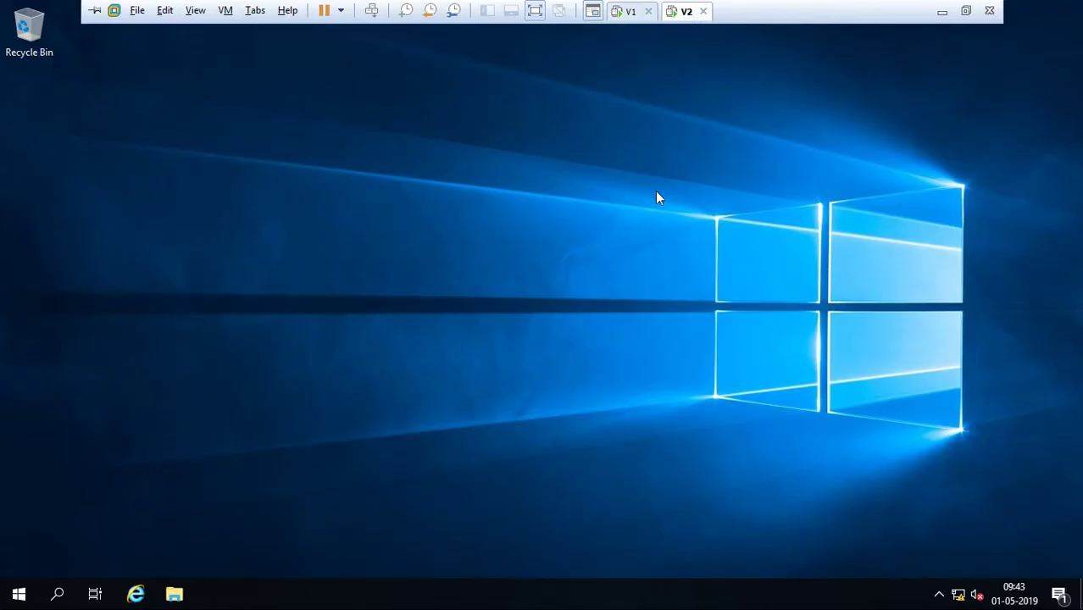
right_click(525, 344)
click(550, 393)
right_click(531, 342)
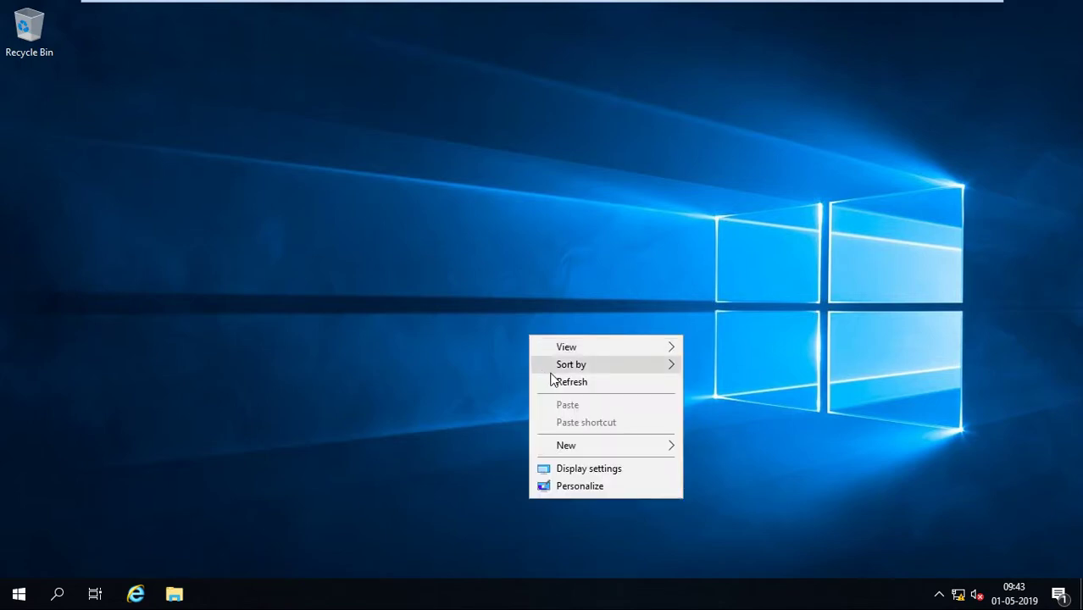
click(554, 383)
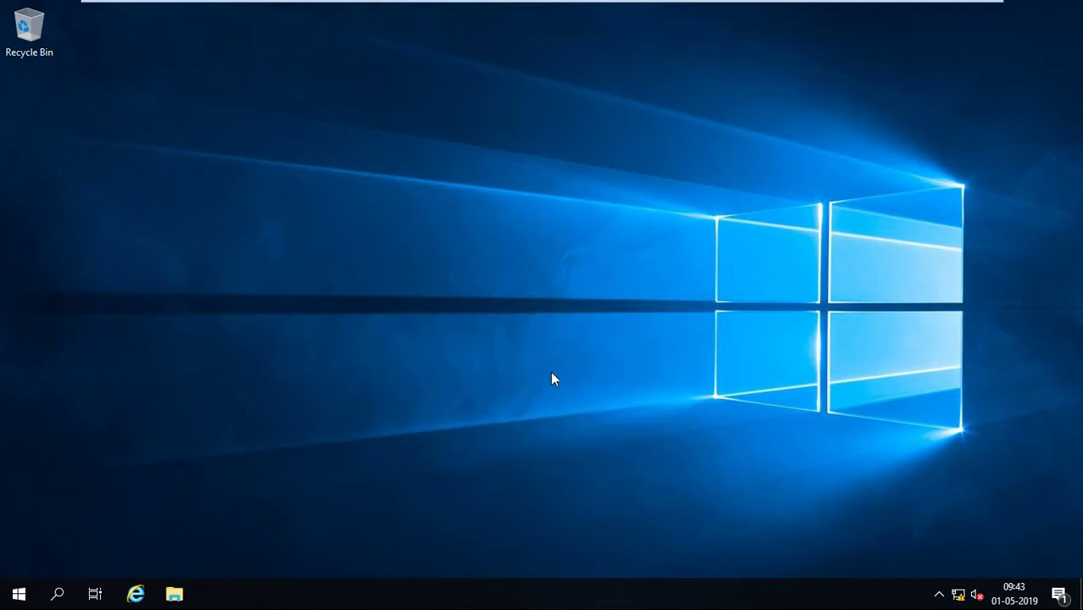
Launch Server Manager from the Start menu on V2.
mouse_move(716, 3)
click(19, 594)
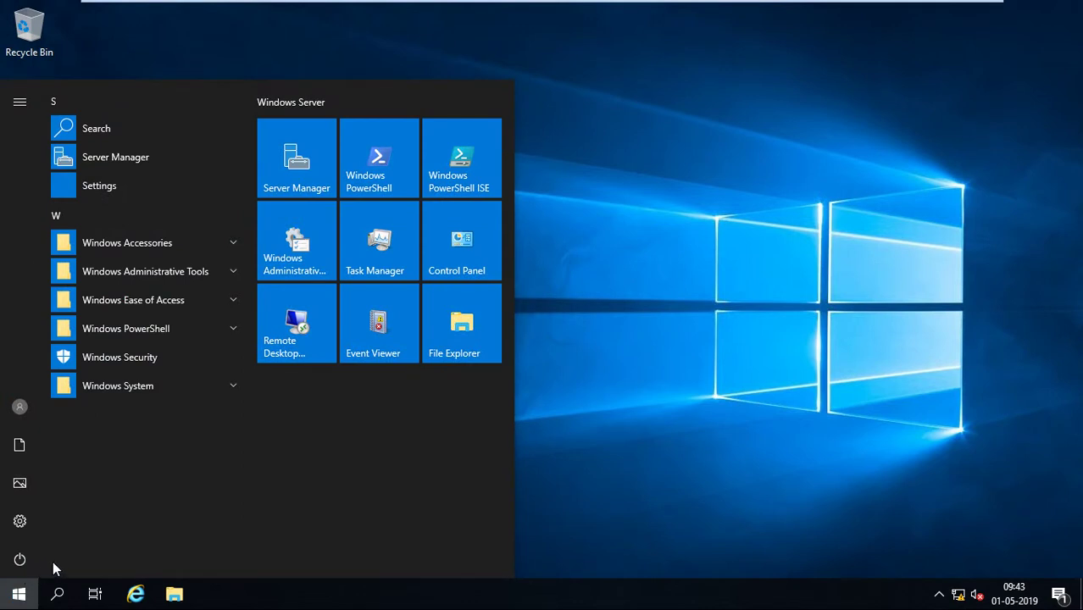
click(295, 176)
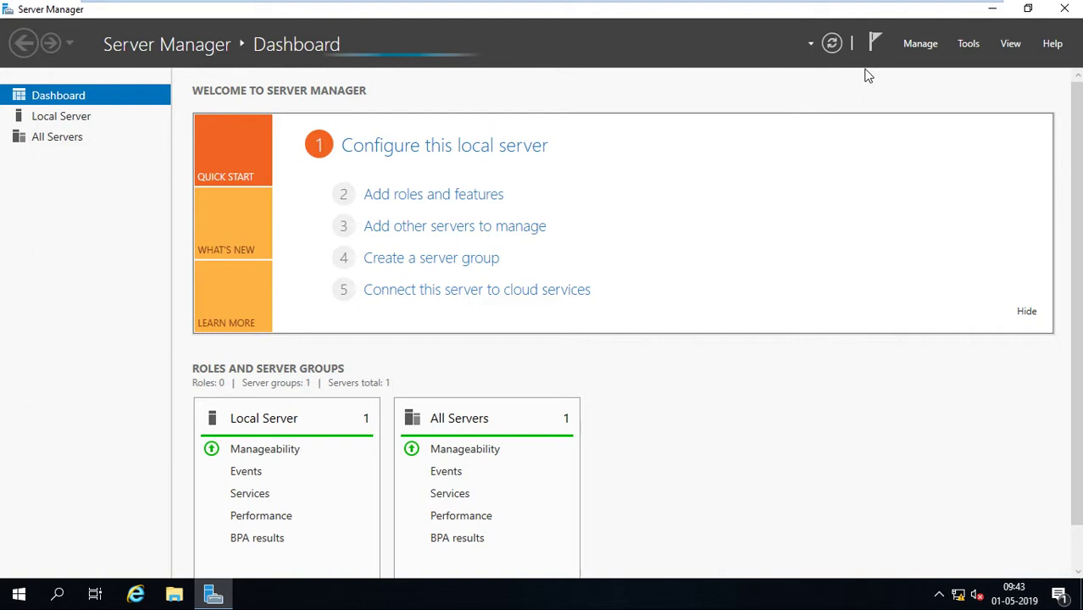
Start Remove Roles and Features and advance to Server Roles targeting DC2.
click(916, 43)
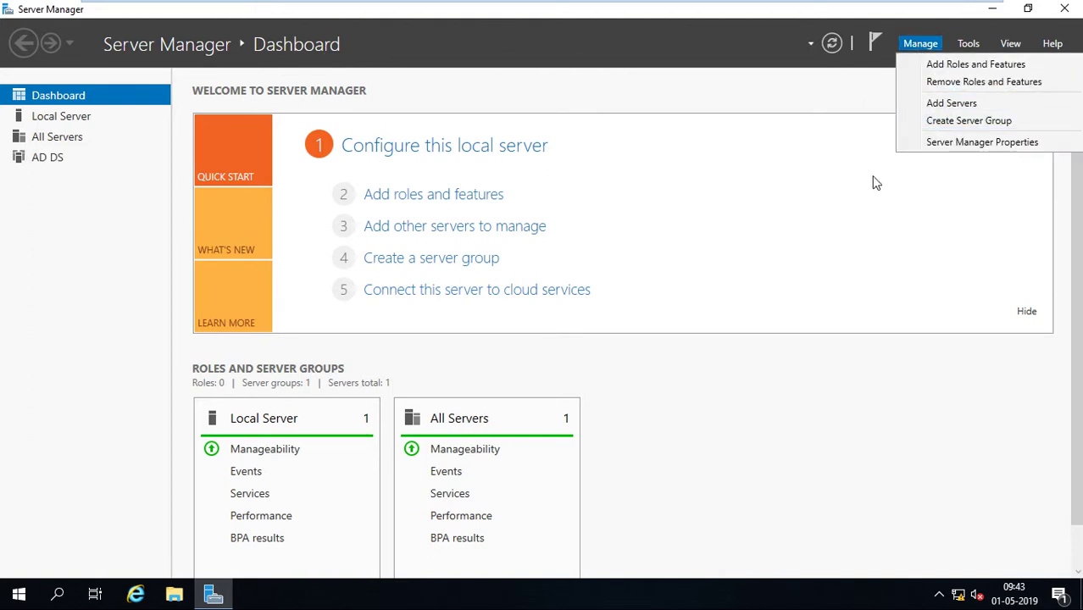
click(959, 83)
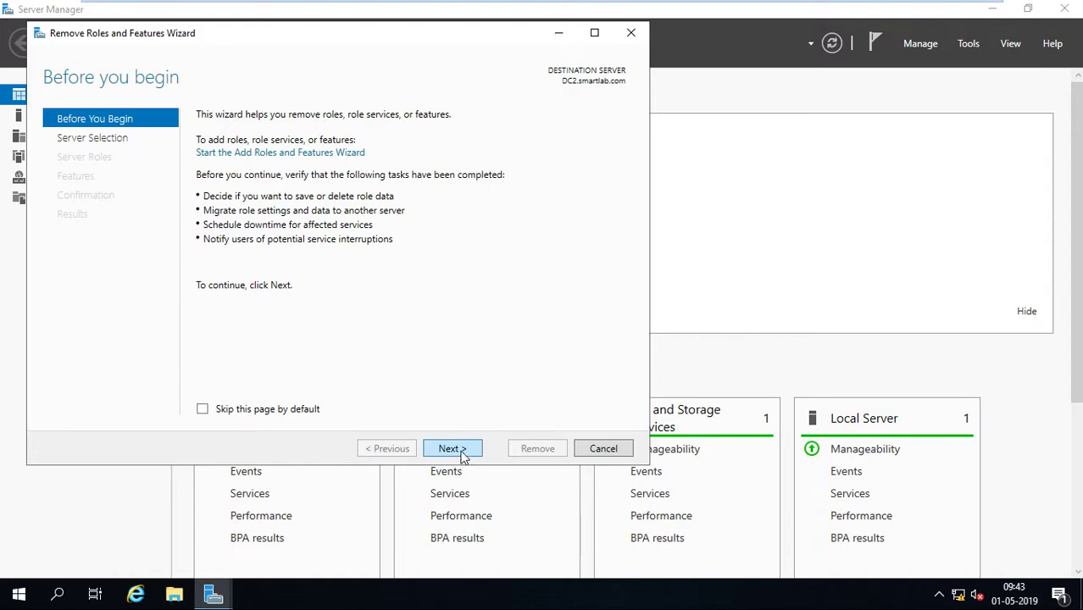
click(463, 453)
click(463, 454)
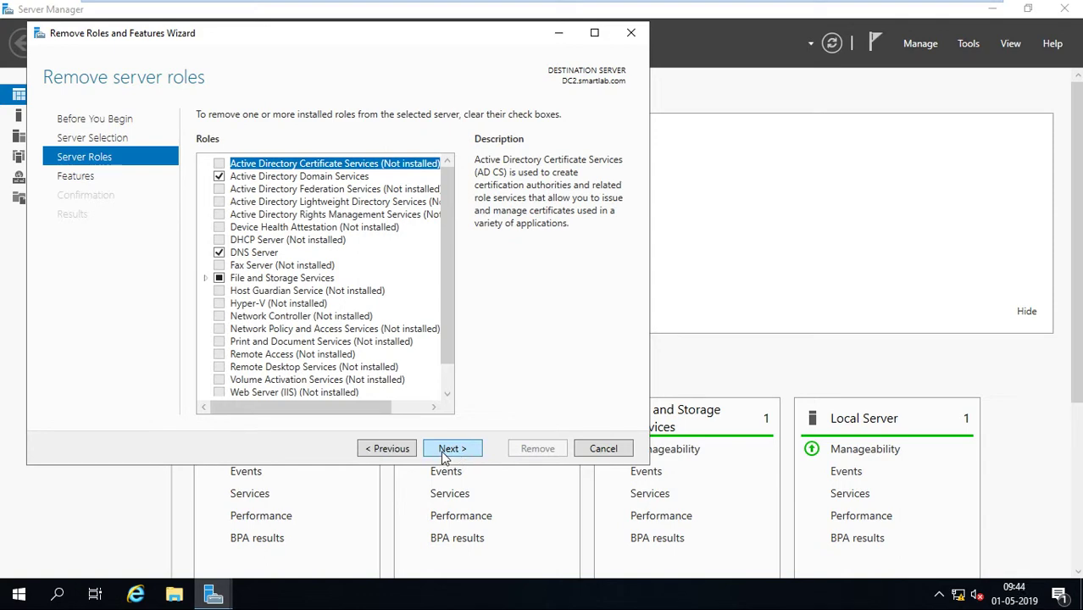
Untick DNS Server and Active Directory Domain Services, removing their dependent features.
click(218, 253)
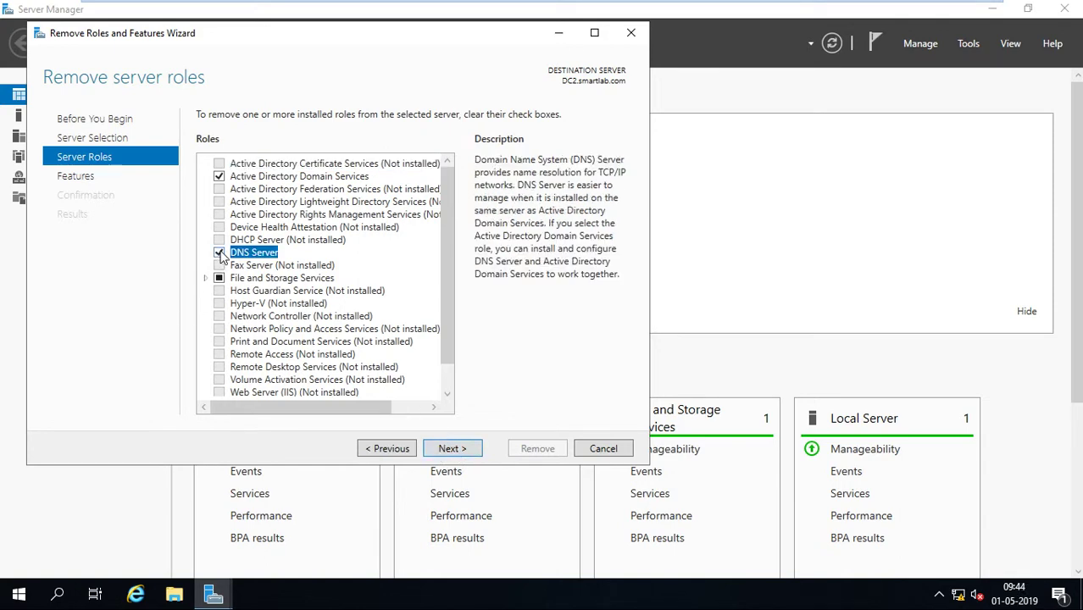
click(353, 377)
click(222, 176)
click(373, 386)
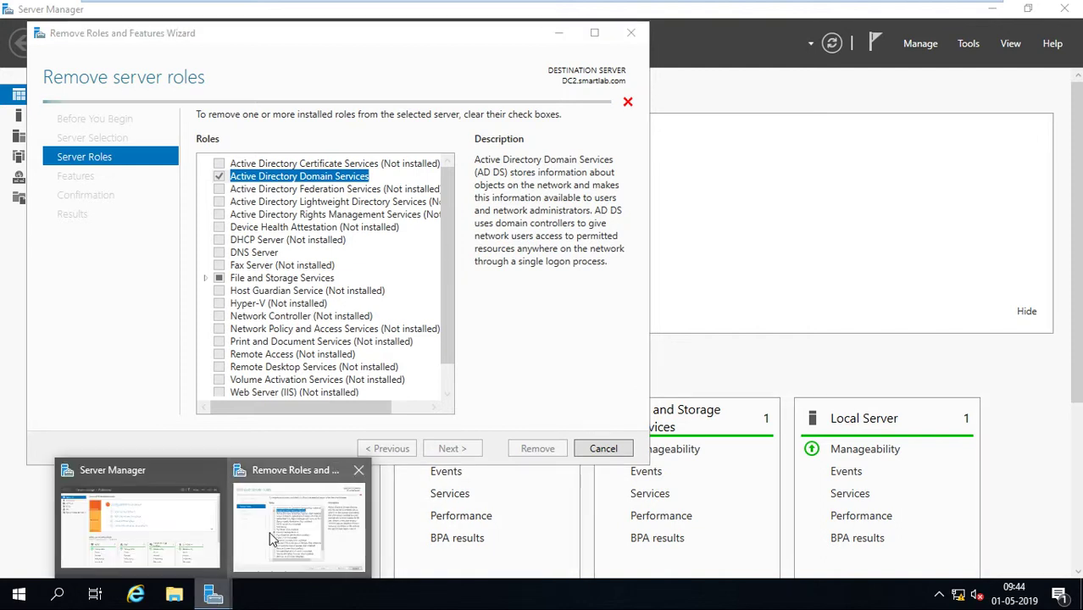
Bring the wizard back, then open the Start menu's account options.
click(278, 537)
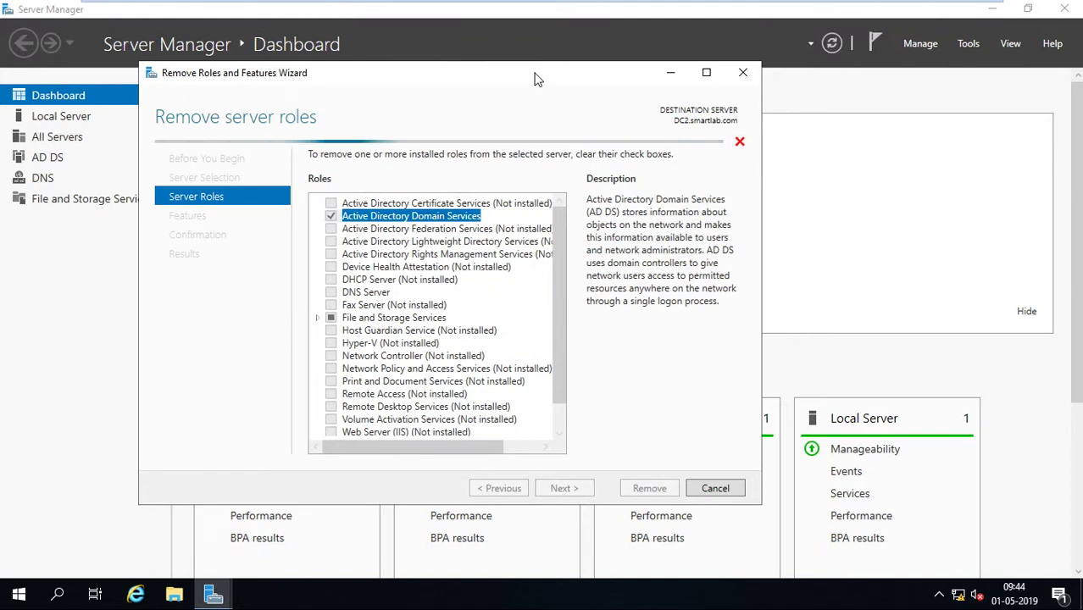
key(super)
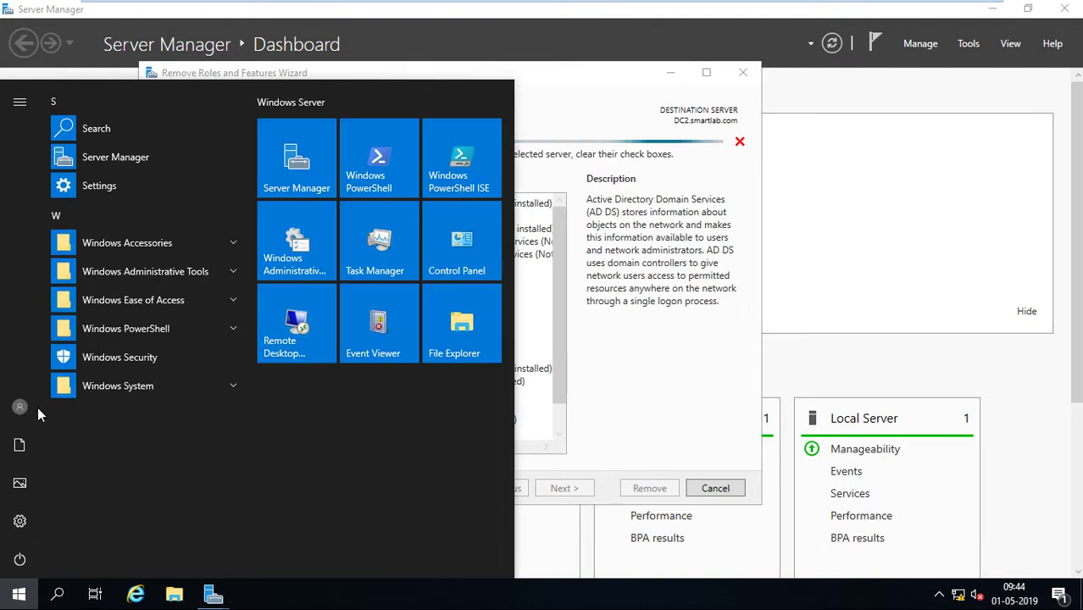
click(23, 409)
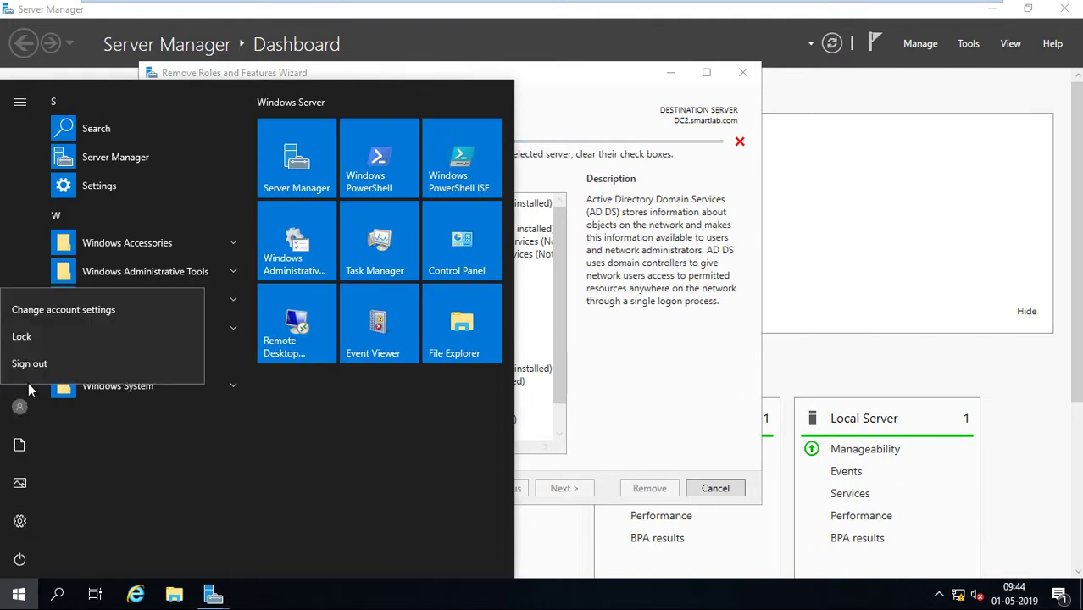
Run whoami in a cmd console to confirm the domain account, then minimize it.
key(Escape)
key(super+r)
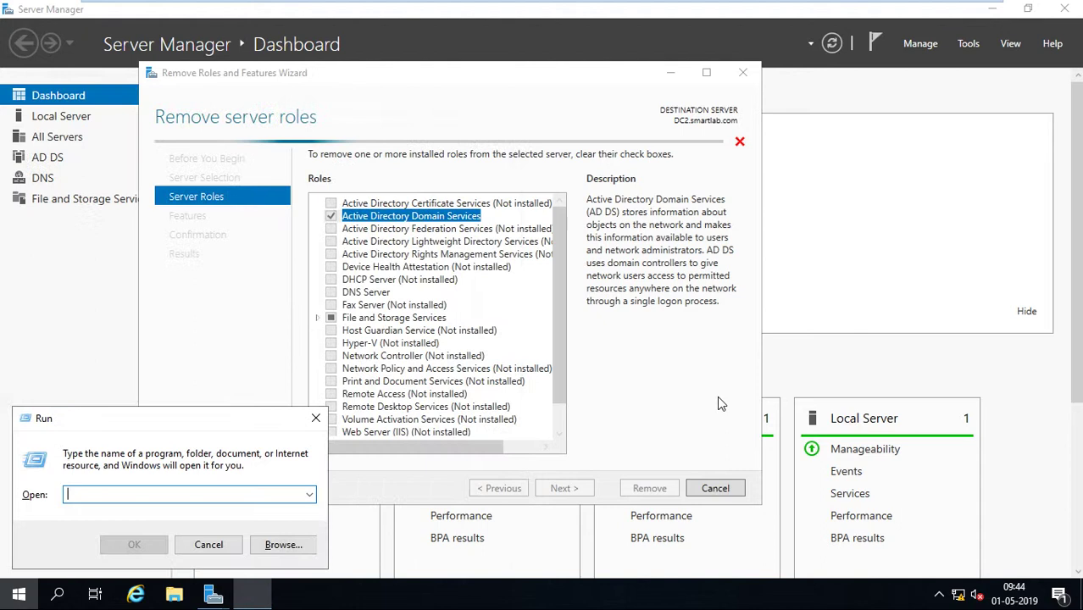
text(cmd)
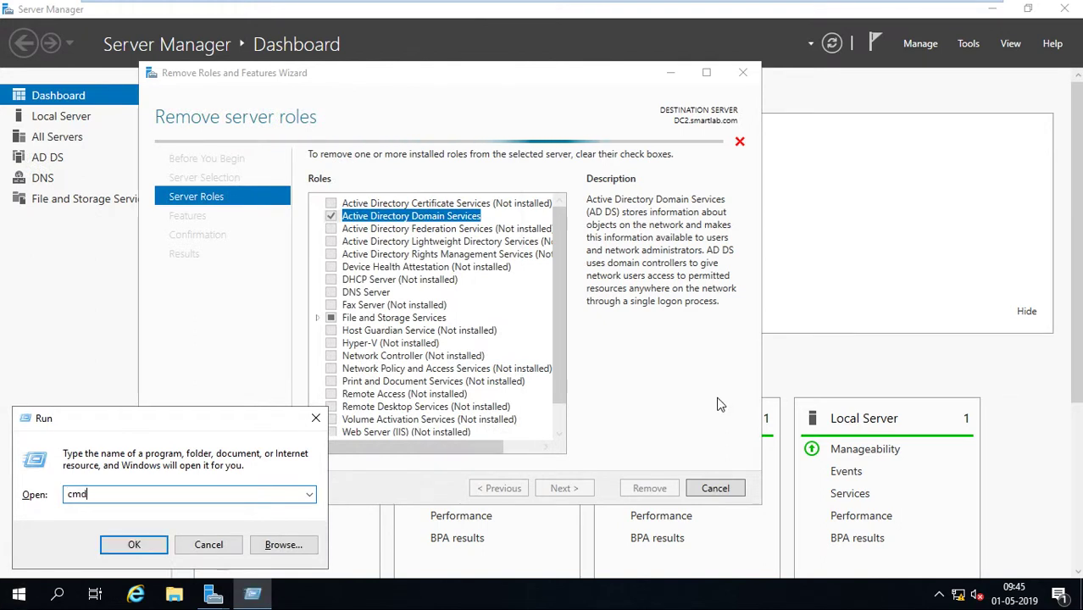
key(Return)
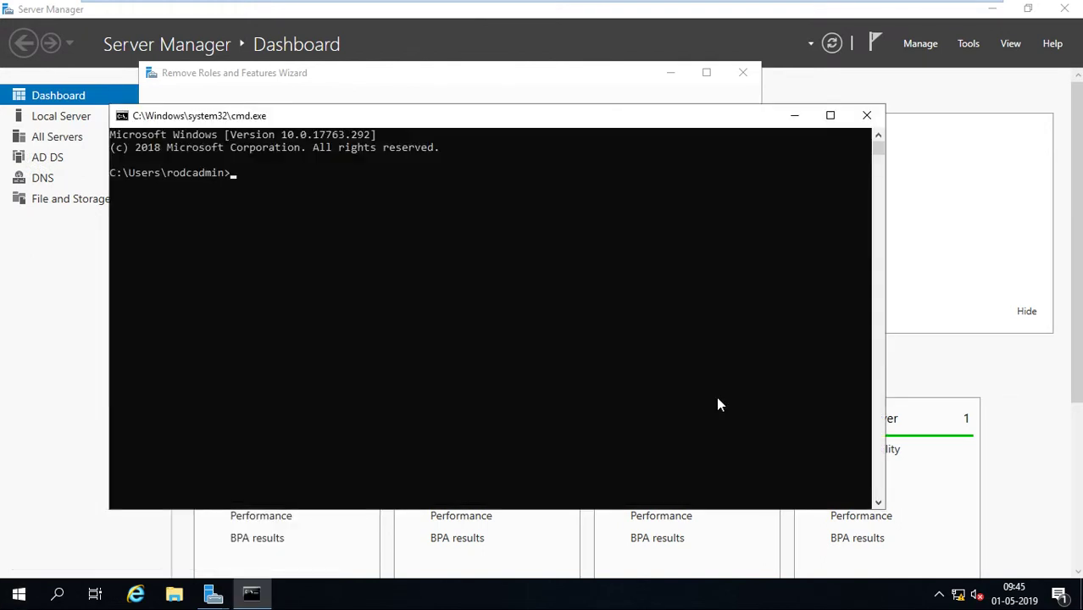
text(whoami)
key(Return)
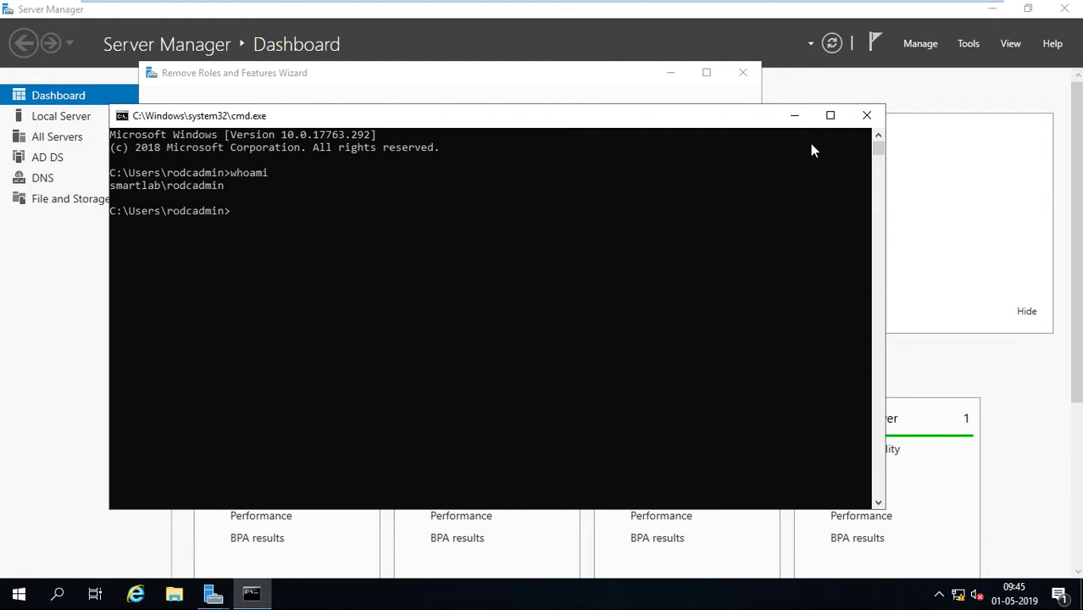
click(794, 118)
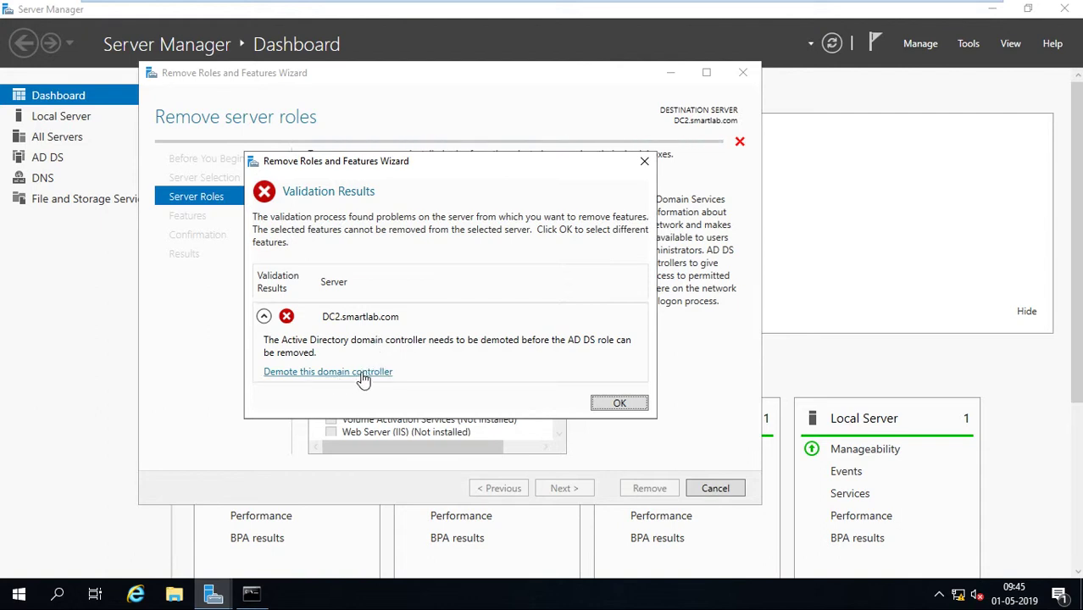
Start demoting DC2 with forced removal and Proceed with removal checked, then return to credentials.
click(363, 374)
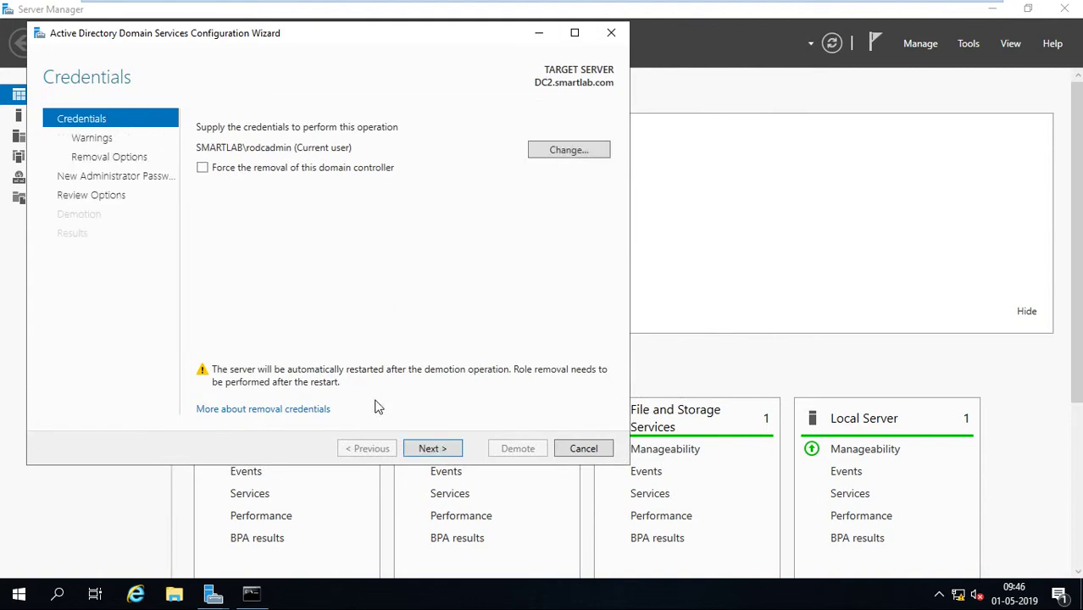
click(232, 170)
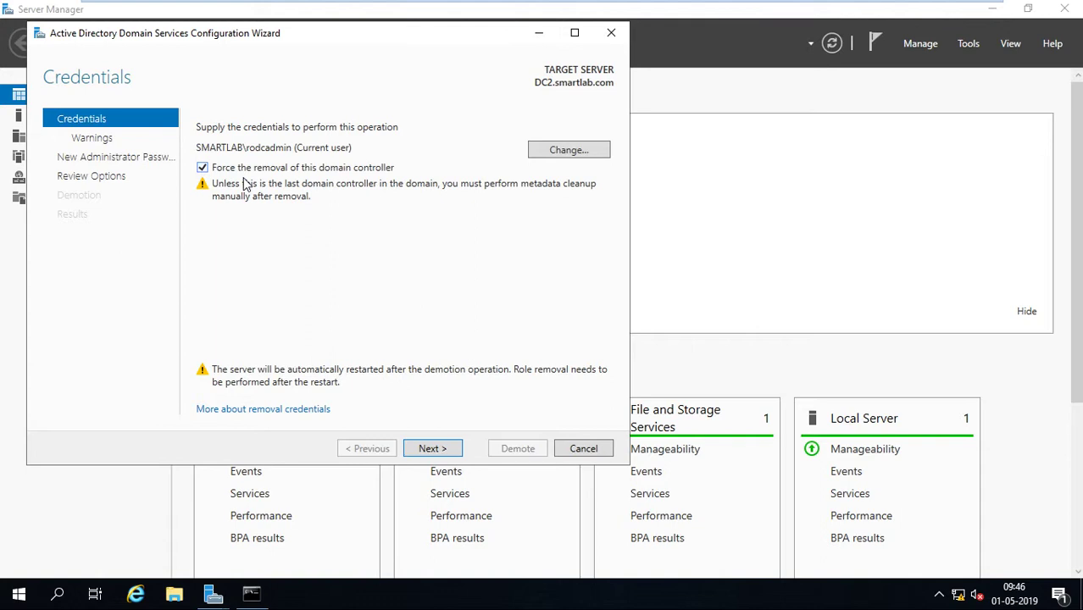
click(264, 174)
click(264, 174)
click(432, 448)
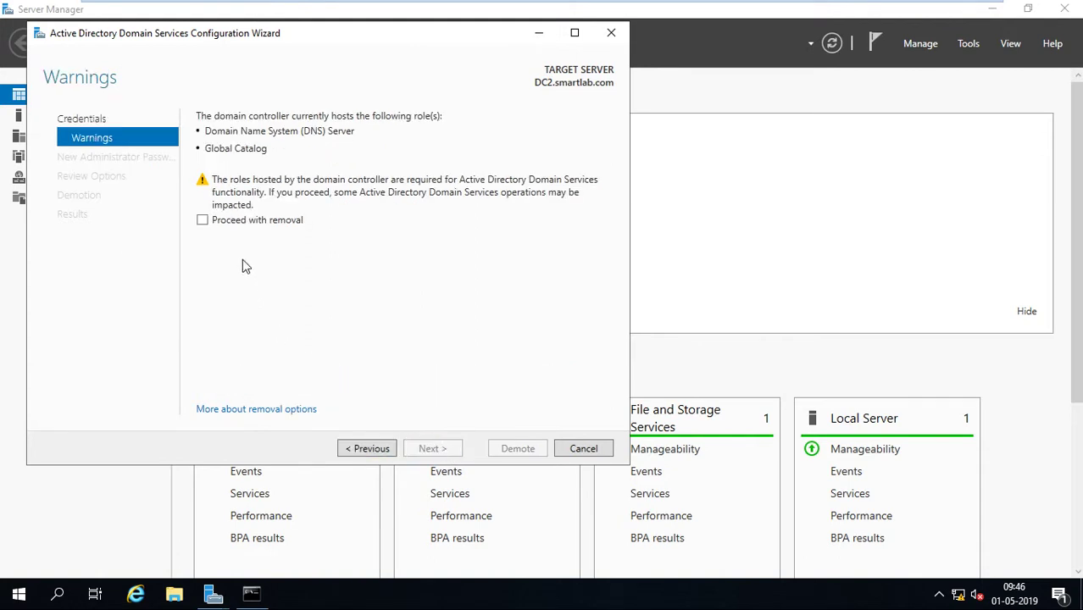
click(250, 220)
click(440, 452)
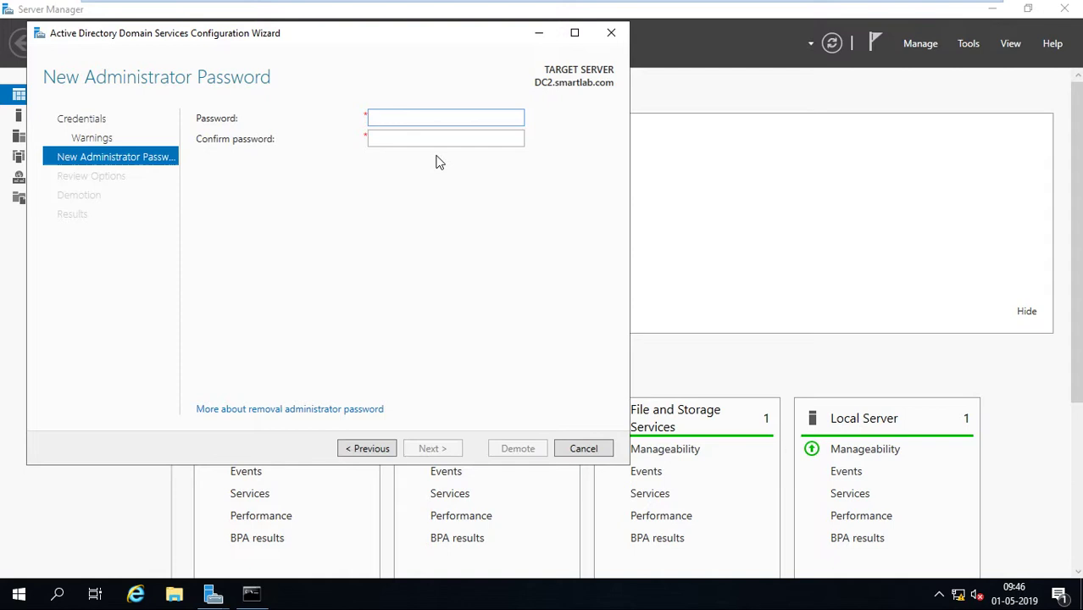
click(367, 449)
click(366, 449)
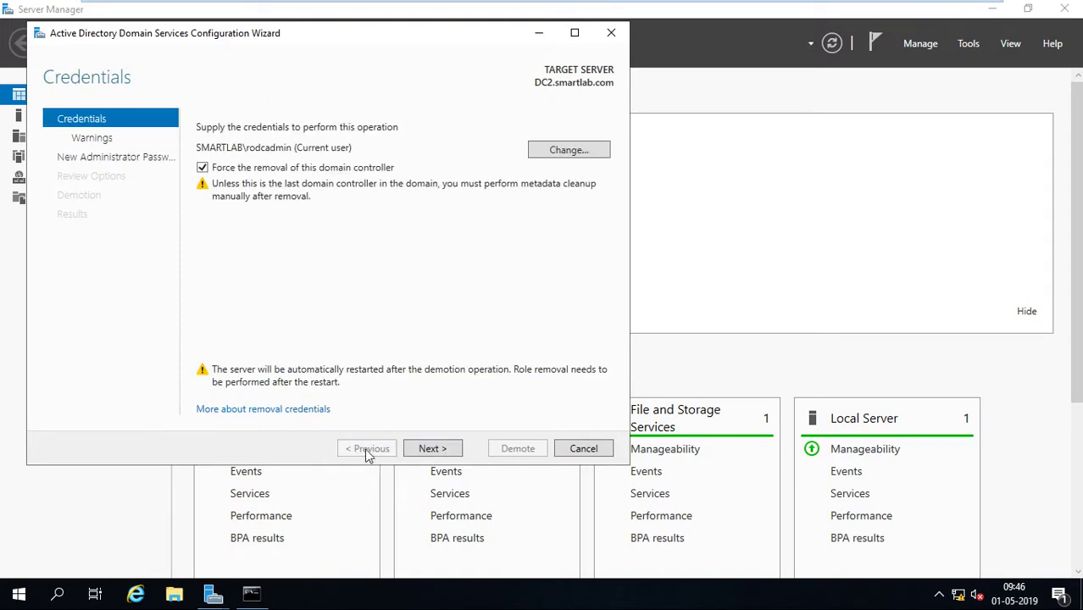
Turn off forced removal, confirm Proceed with removal, and keep the domain controller metadata.
click(202, 167)
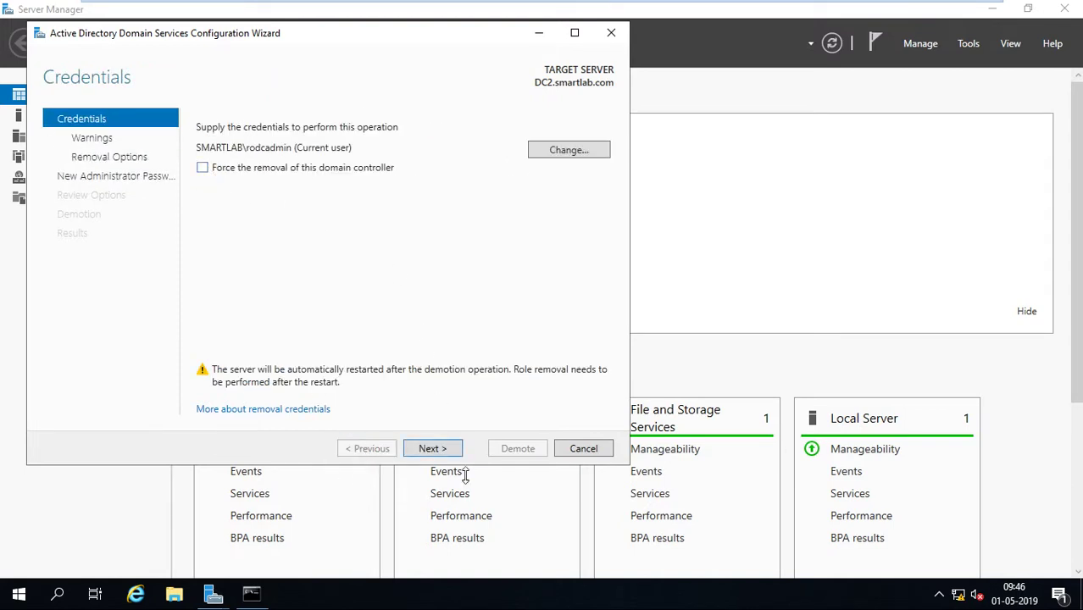
click(456, 452)
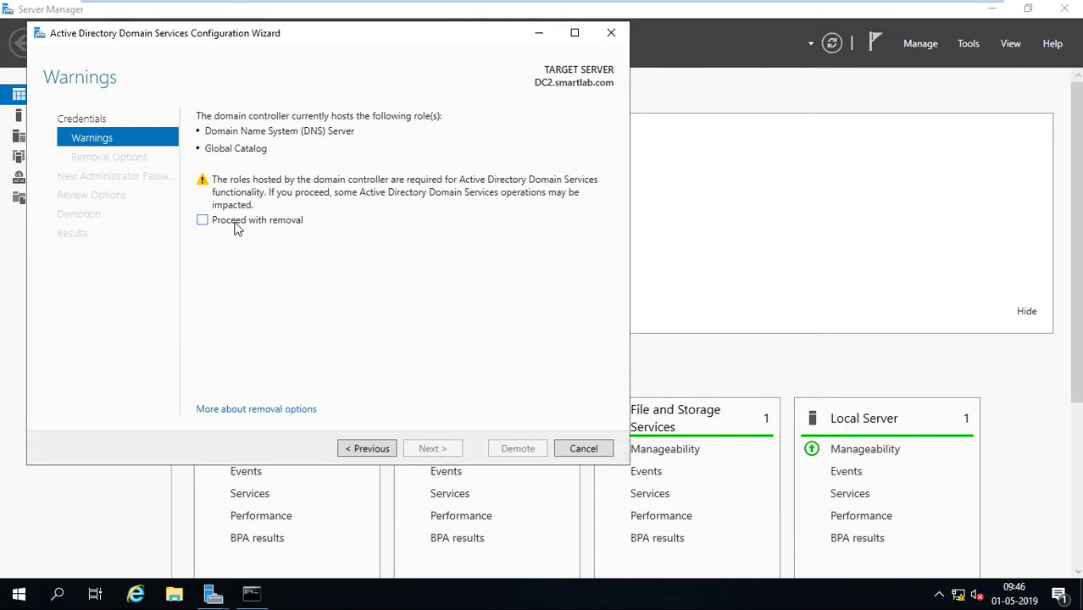
click(238, 224)
click(446, 453)
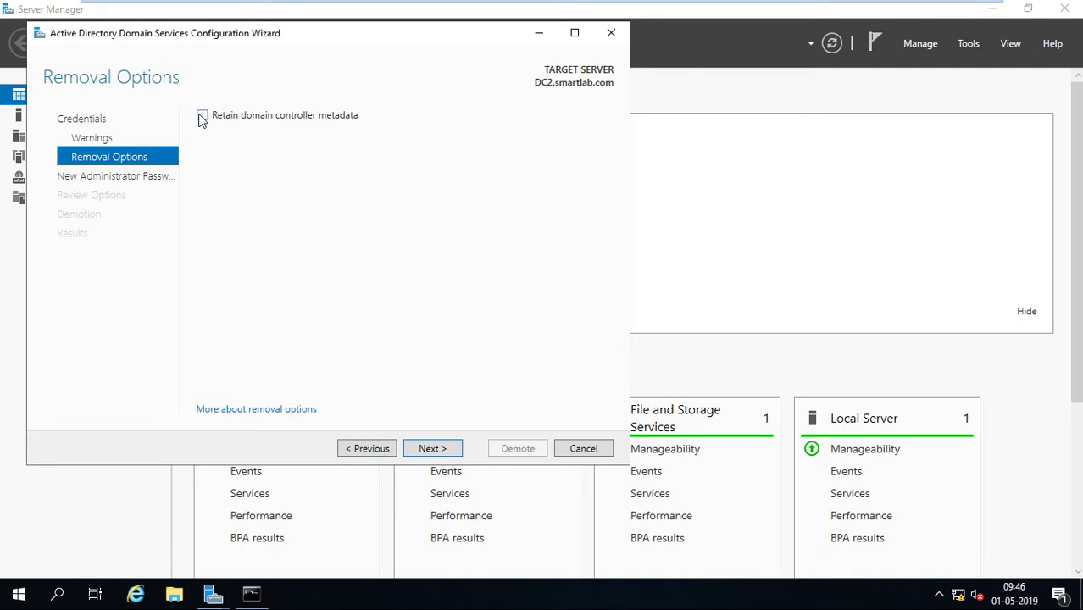
click(202, 116)
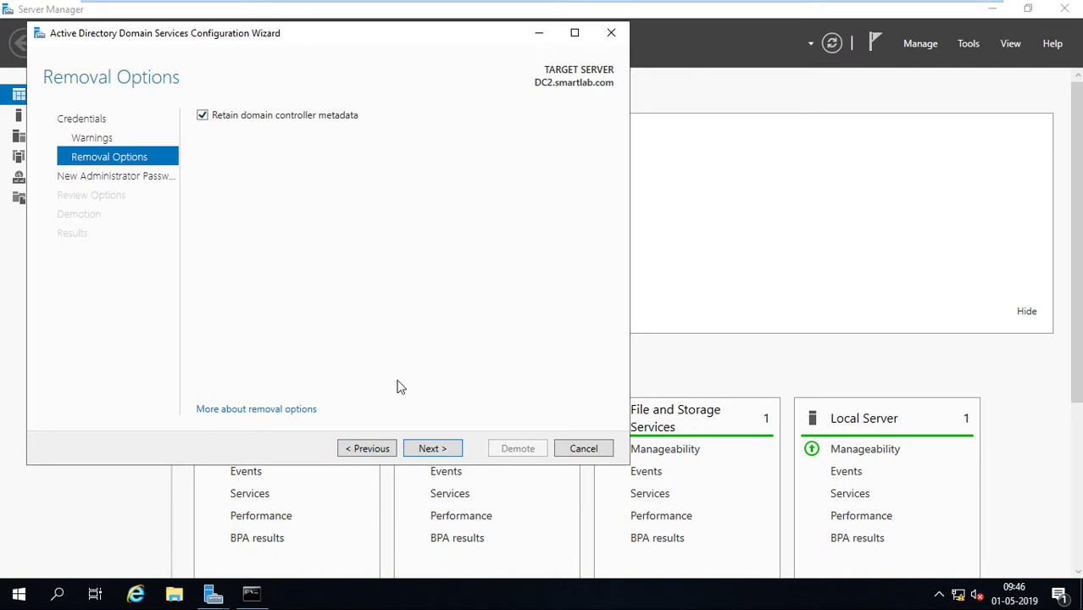
click(436, 450)
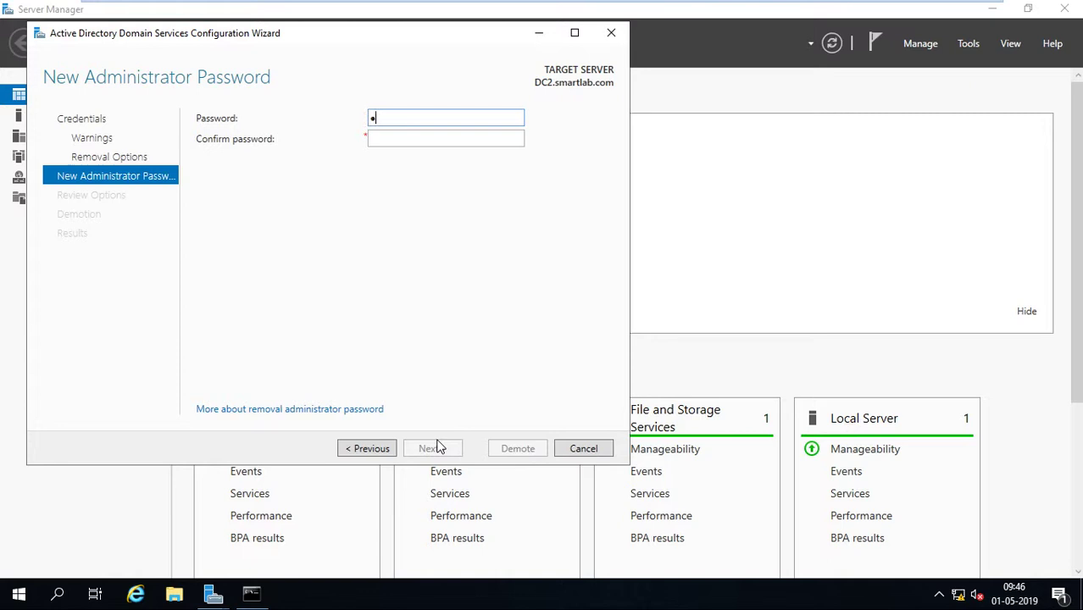
Enter and confirm the new Administrator password, review the options, and start the demotion.
key(Tab)
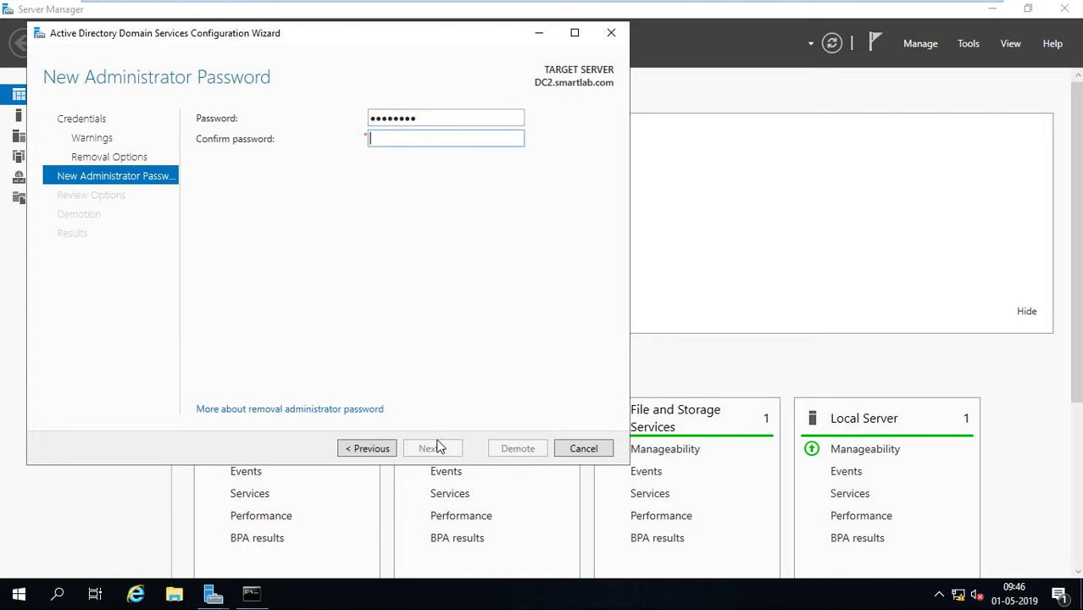
text(••••••••)
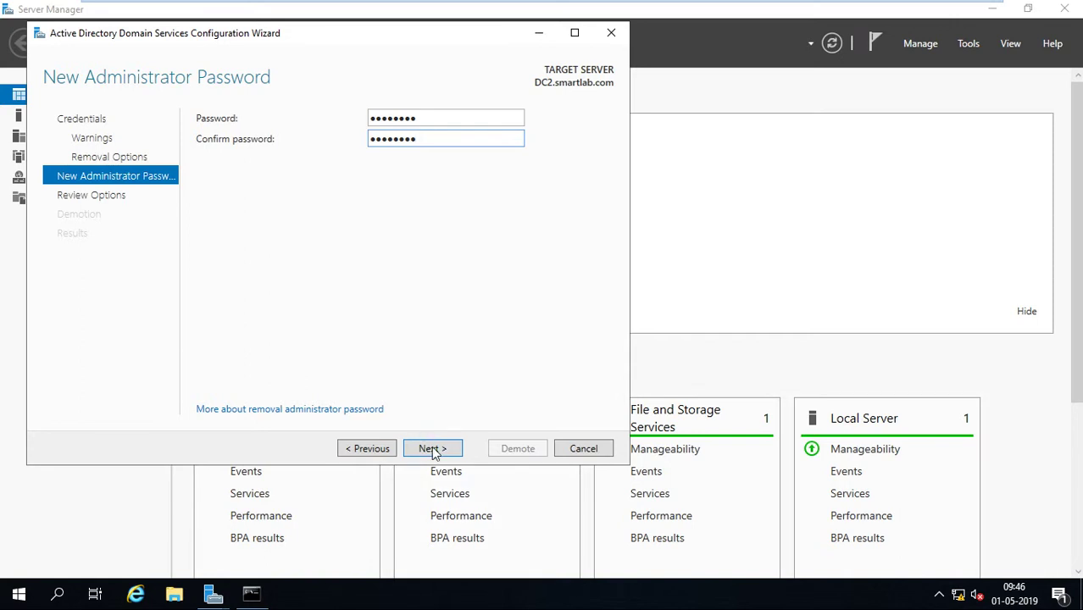
click(433, 451)
click(434, 449)
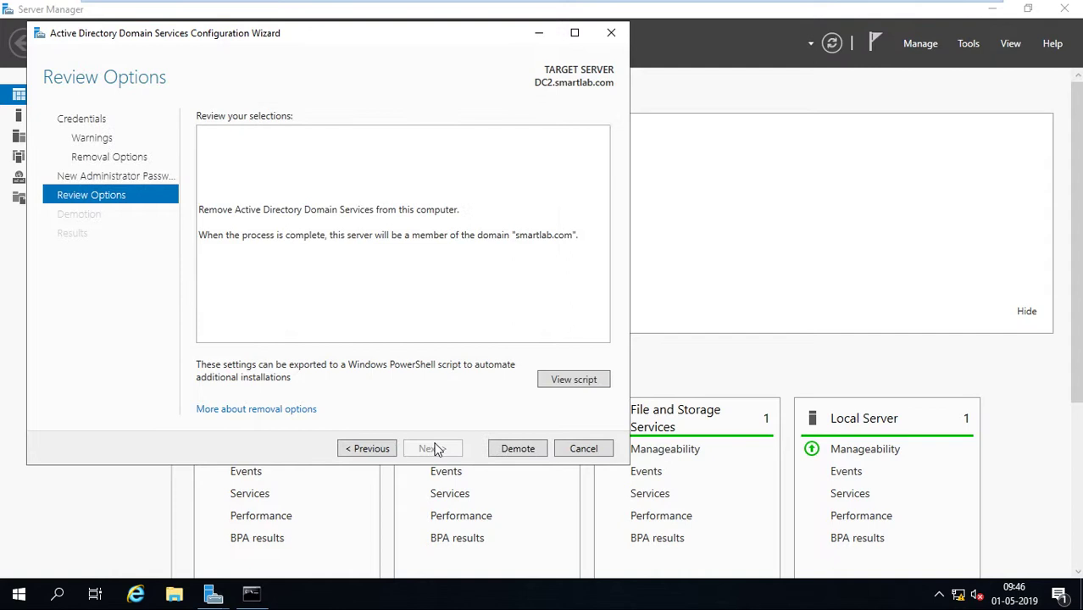
click(531, 448)
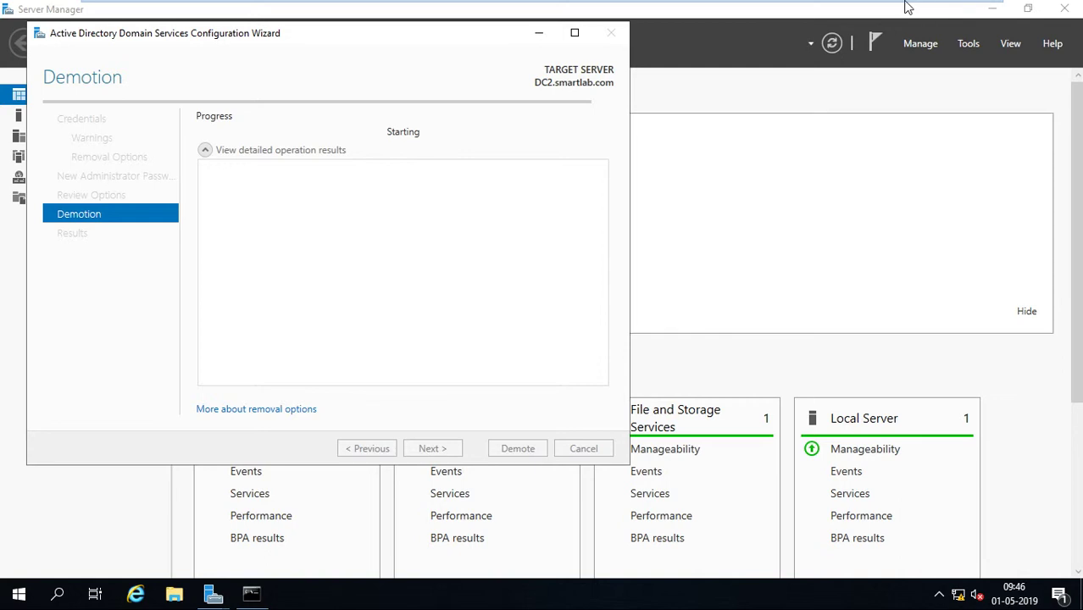
Move the wizard aside, dismiss the sign-out notice and close the finished demotion wizard.
mouse_move(905, 7)
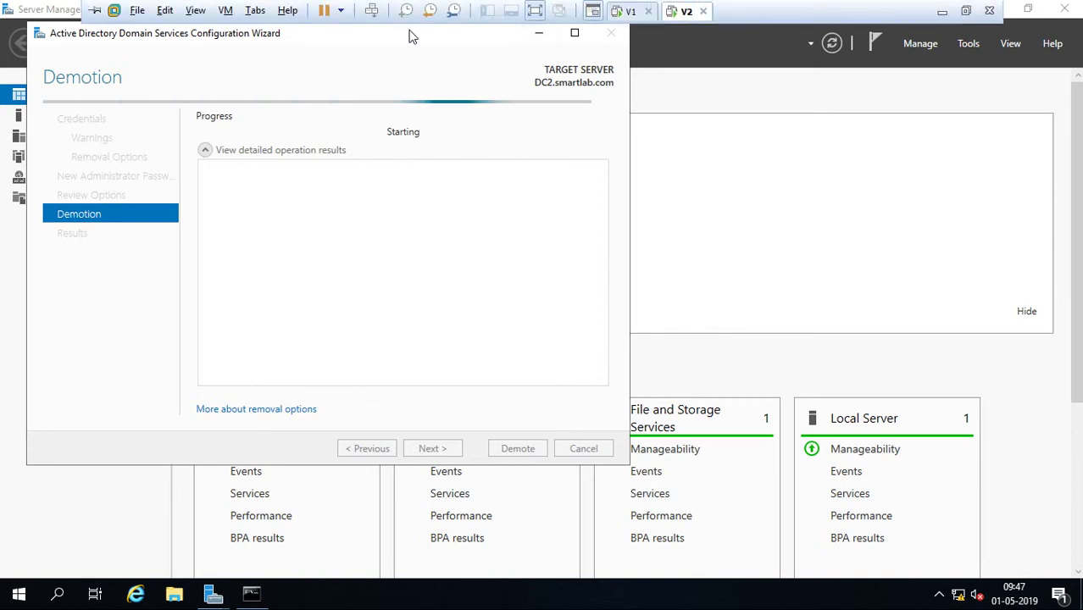
drag(411, 34, 646, 89)
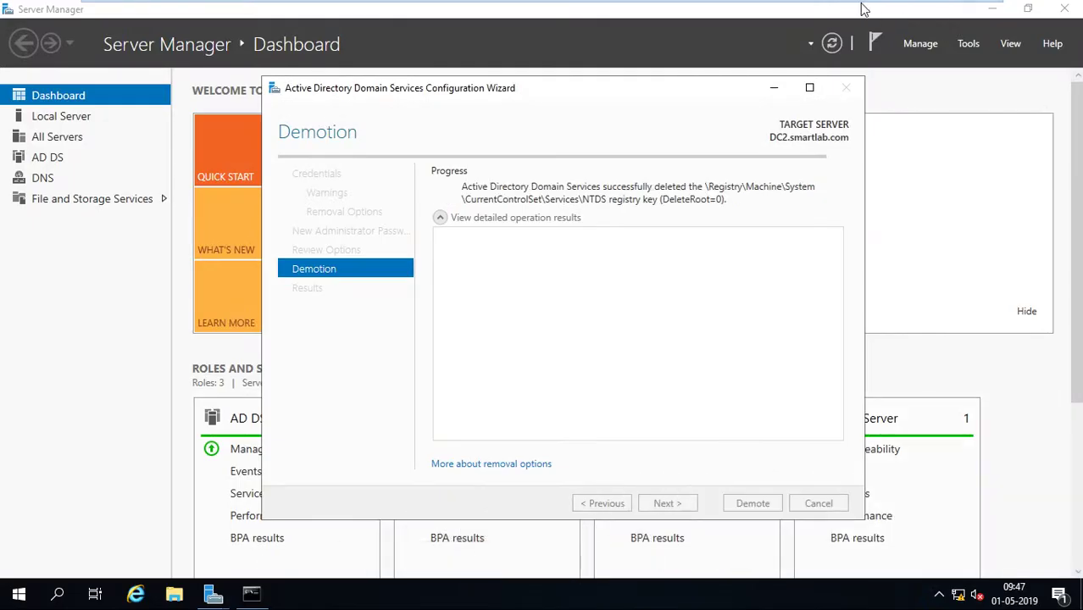
mouse_move(688, 9)
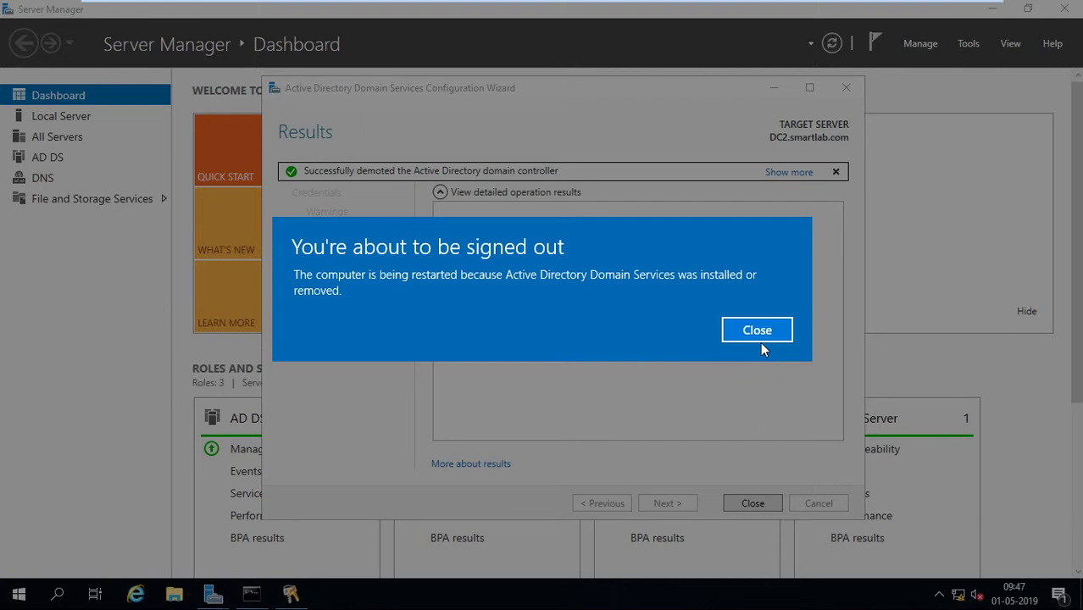
click(757, 339)
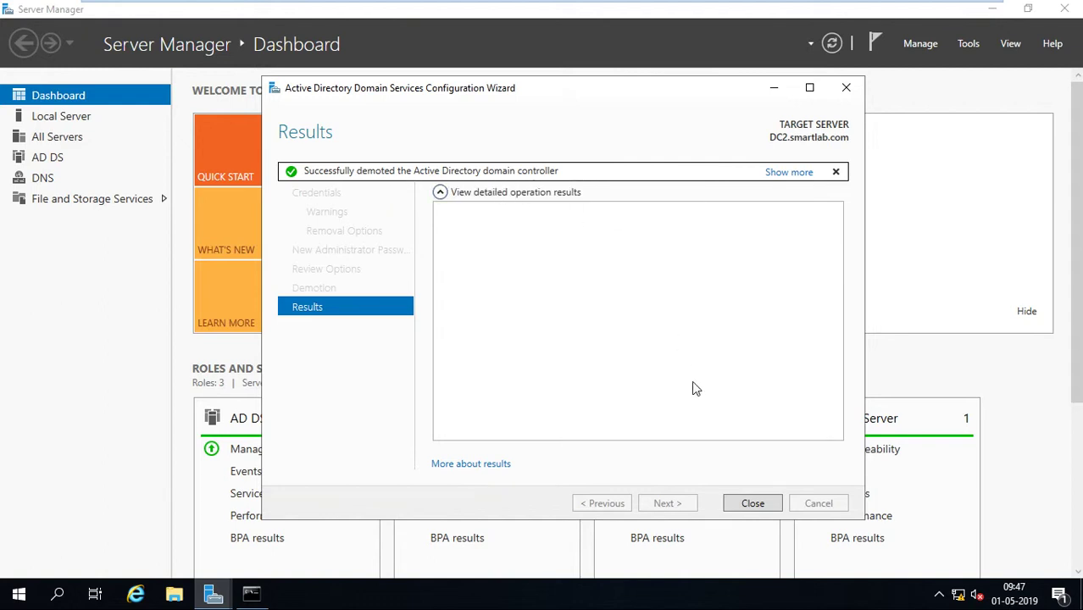
click(750, 503)
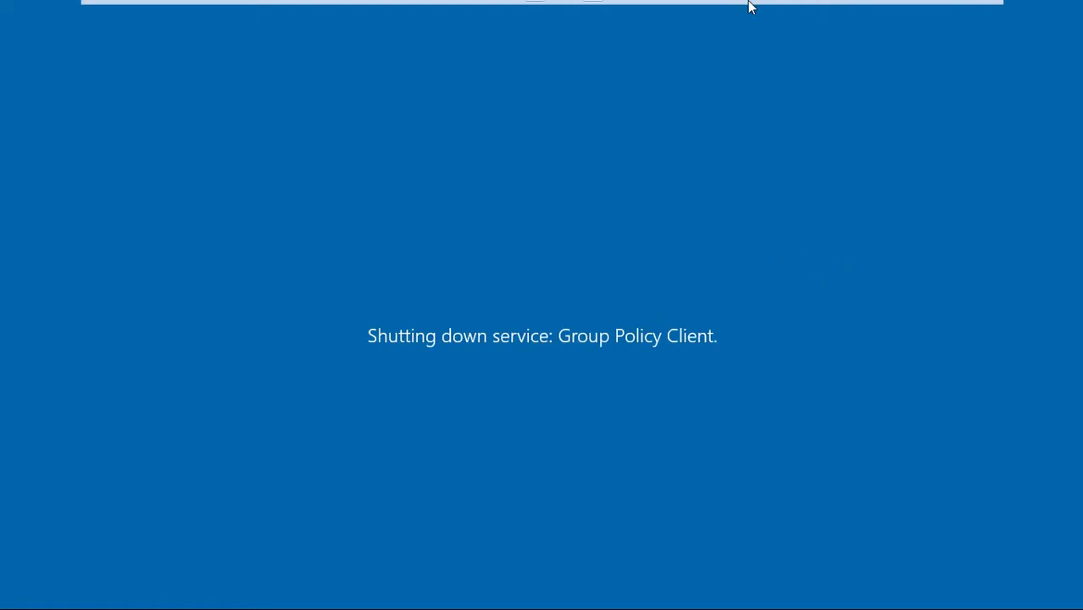
Switch to V1 and refresh the Domain Controllers list twice.
mouse_move(749, 2)
click(624, 11)
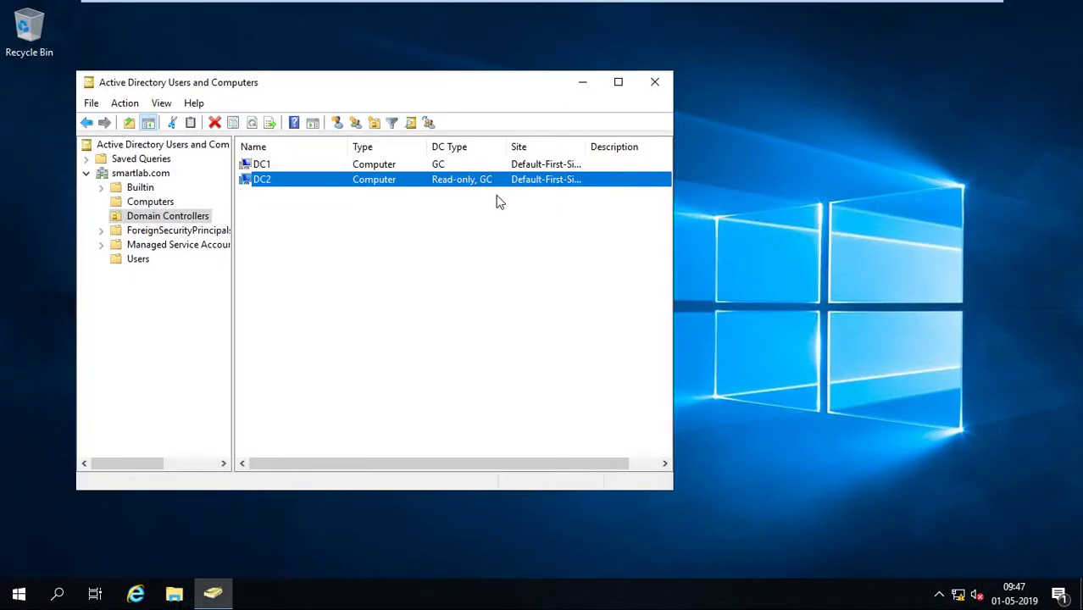
right_click(311, 231)
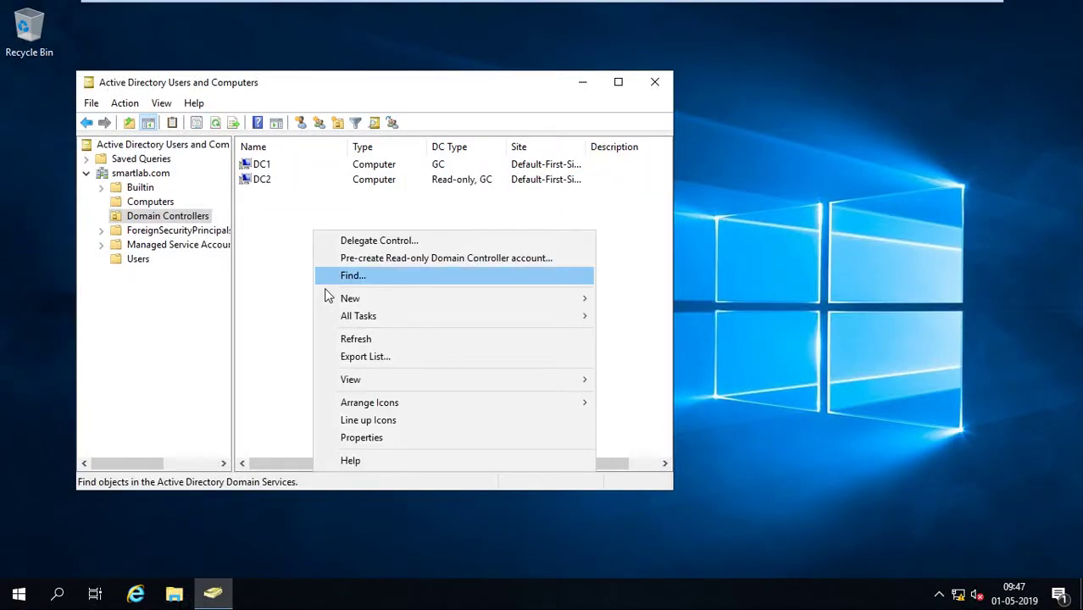
click(342, 339)
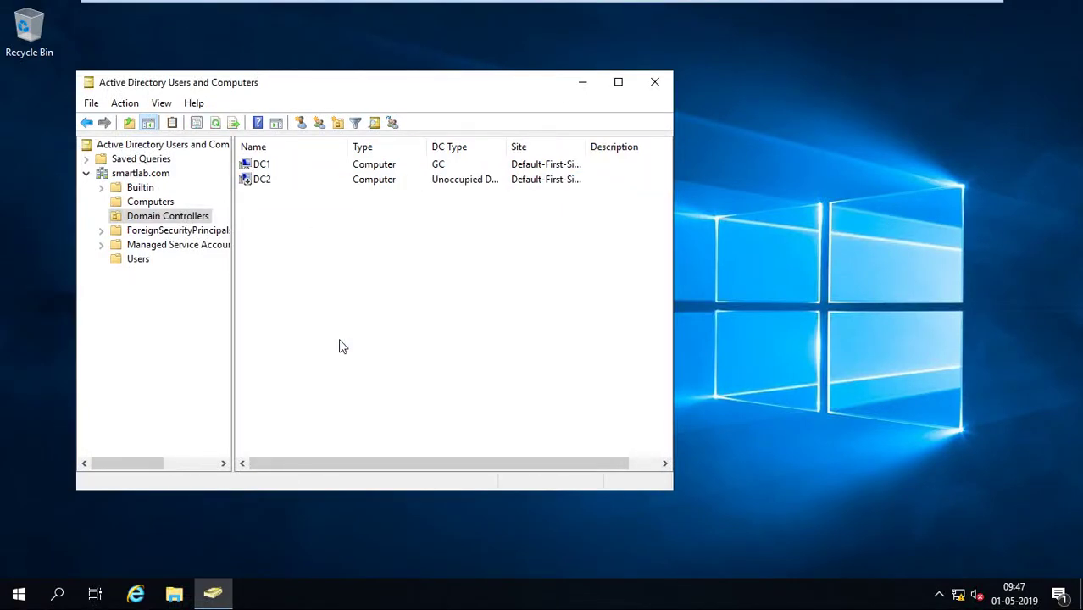
right_click(318, 269)
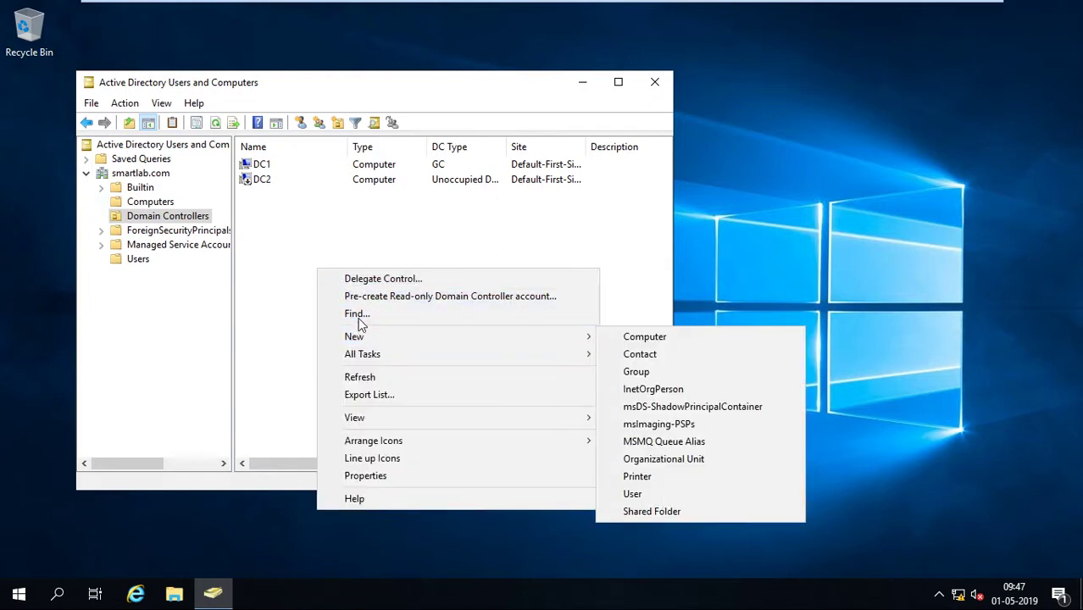
click(357, 383)
Open DC2's properties to check its operating system details, then close them.
click(271, 183)
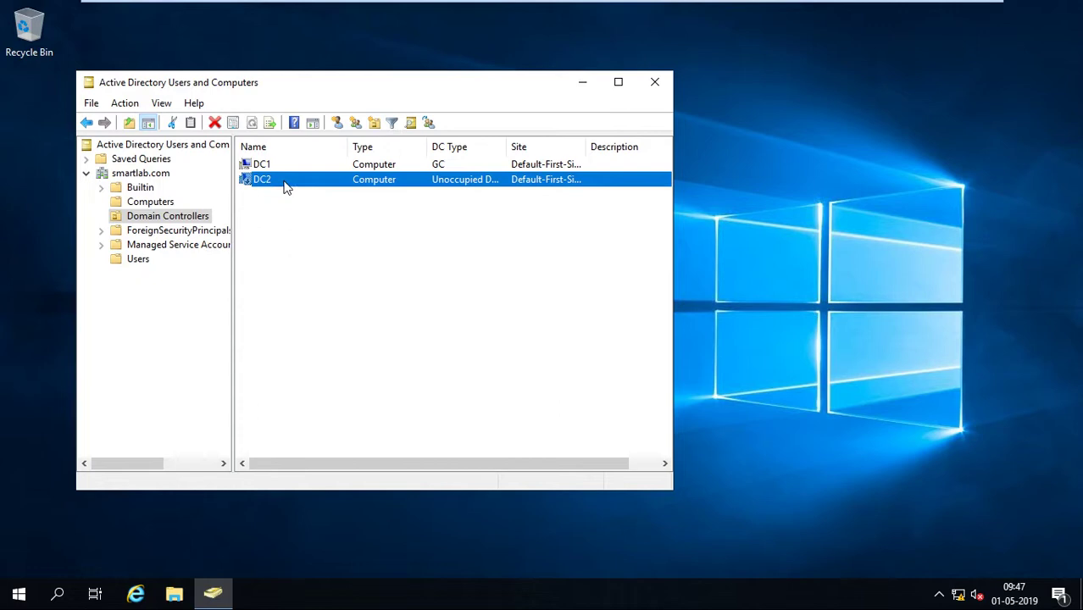
right_click(282, 180)
click(335, 328)
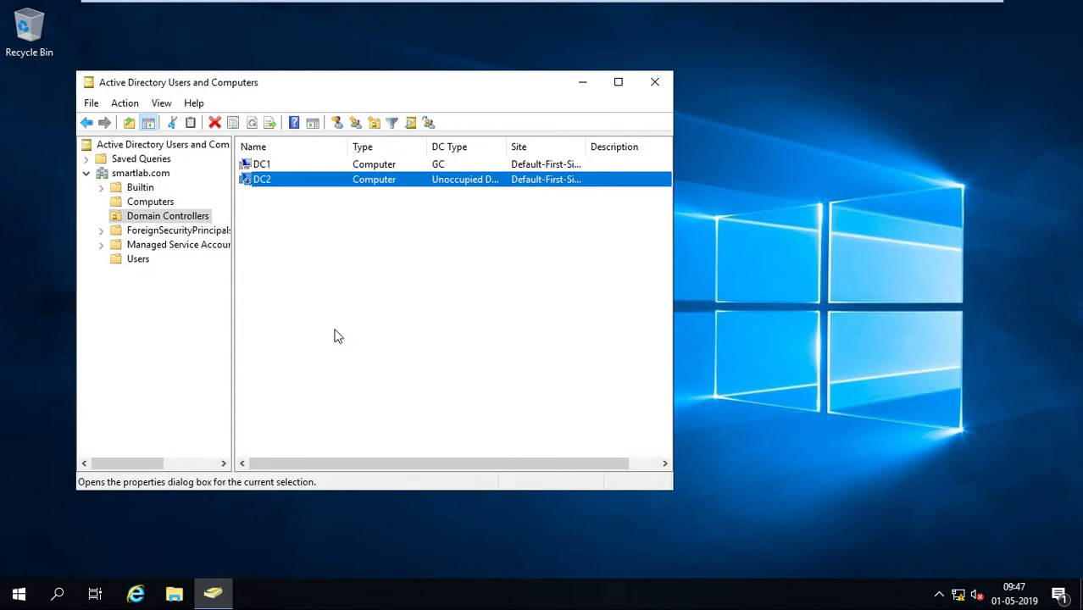
click(300, 127)
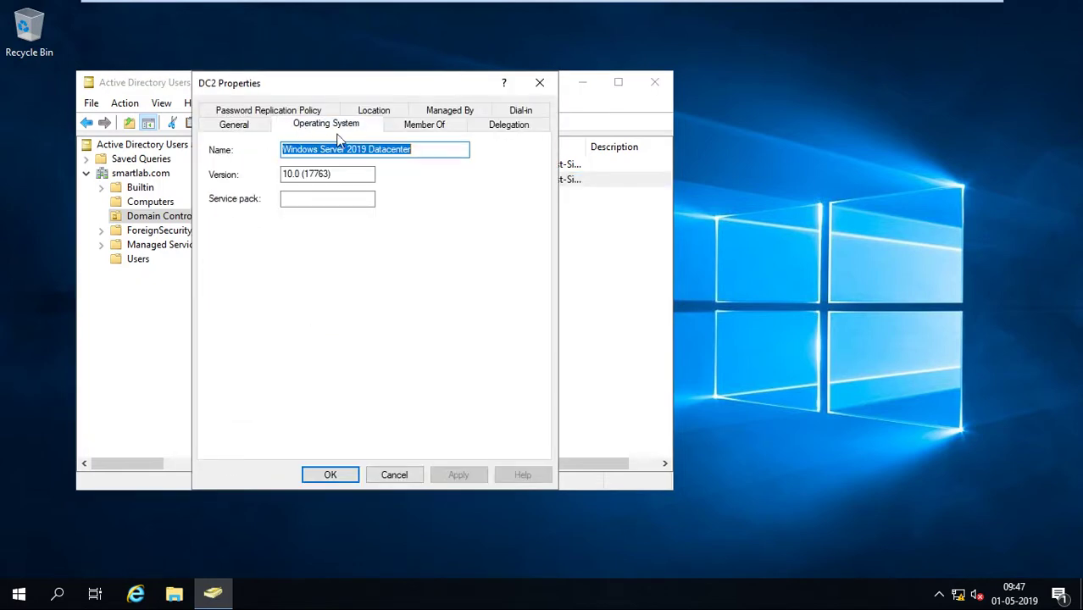
click(540, 83)
Refresh the Domain Controllers list again and switch to the V2 machine.
right_click(407, 250)
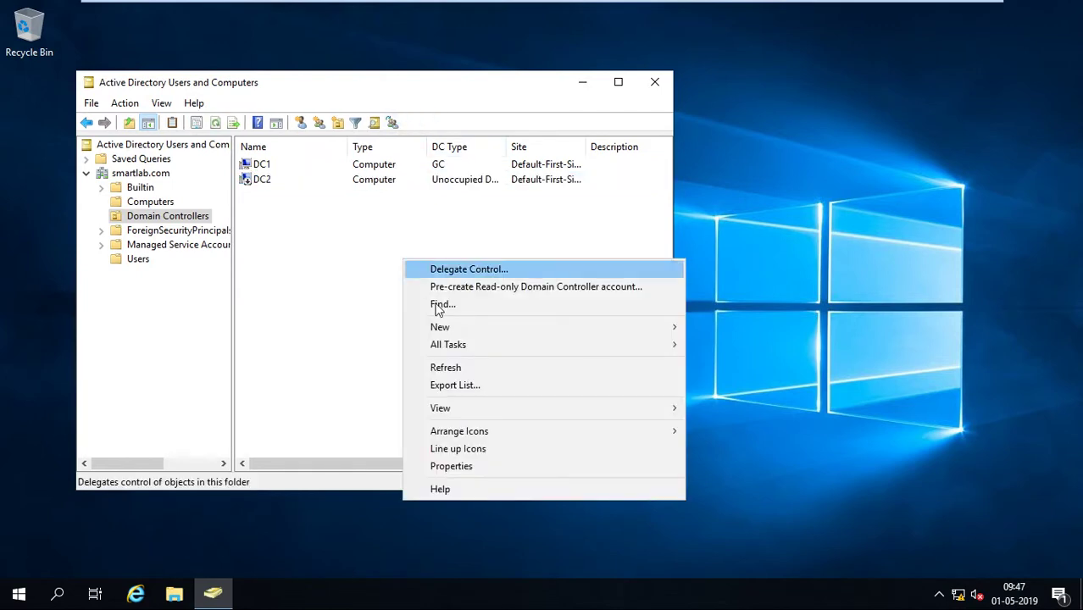
click(428, 366)
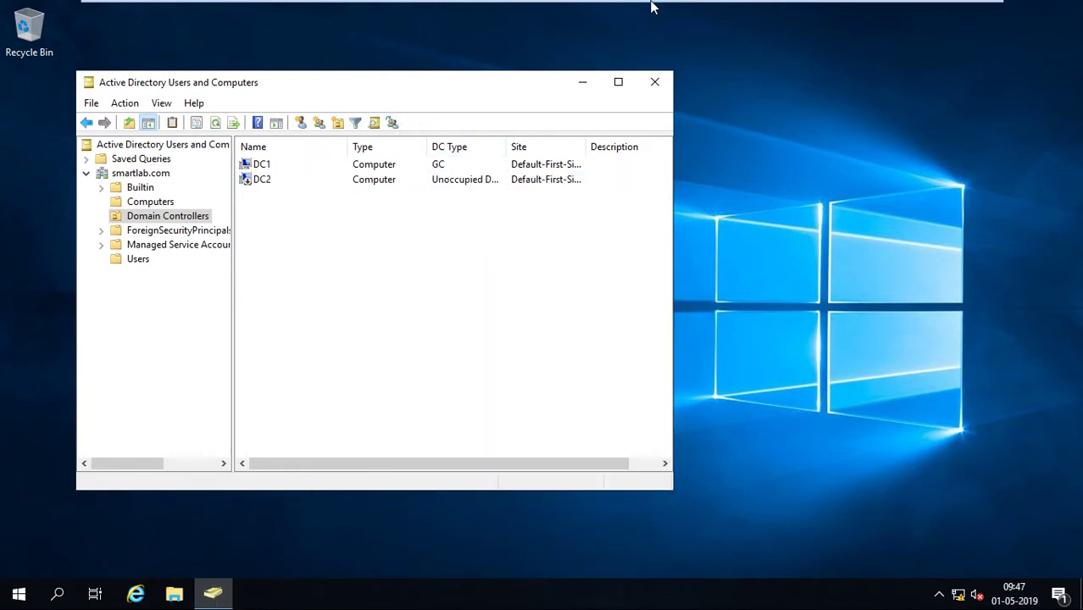
mouse_move(644, 7)
click(682, 9)
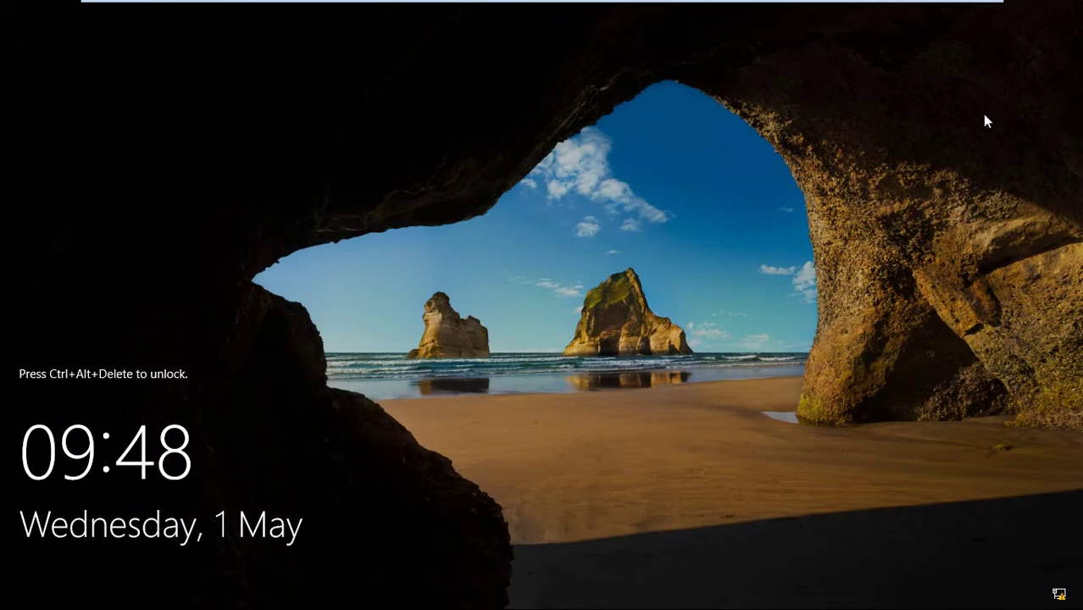
Send Ctrl+Alt+Del to DC2 and sign in with the Administrator password.
mouse_move(688, 4)
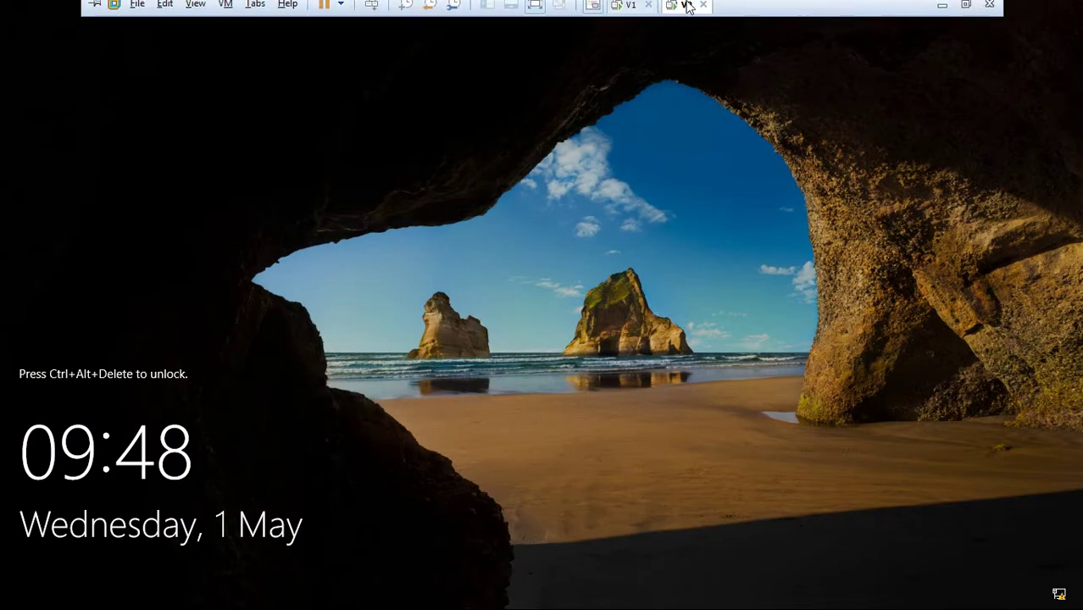
click(373, 9)
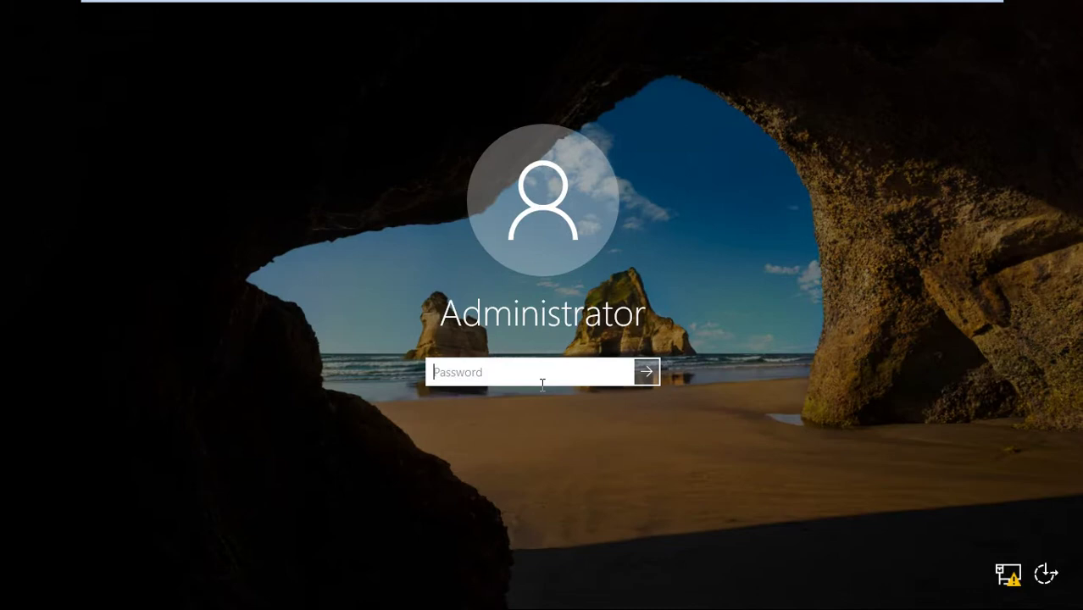
text(••)
key(Return)
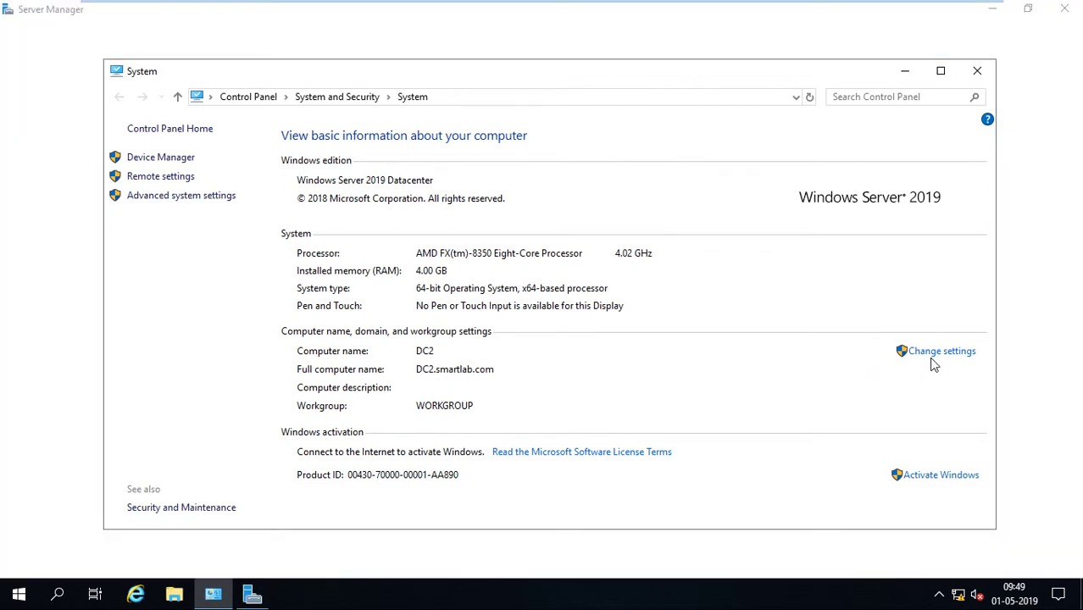
Clear DC2's smartlab.com primary DNS suffix and confirm the computer name change.
click(933, 354)
click(400, 324)
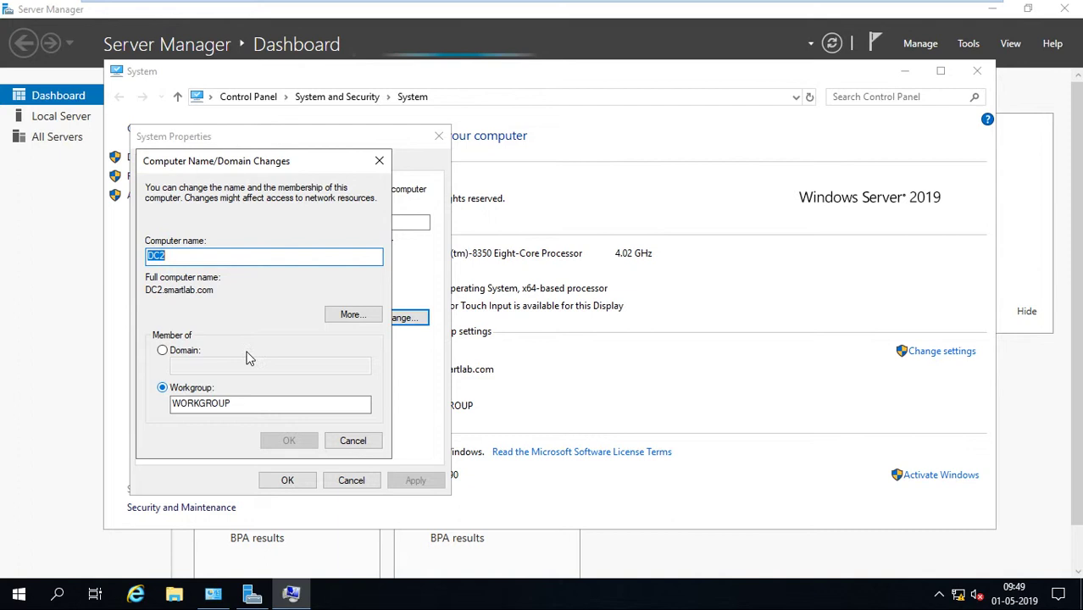
click(353, 314)
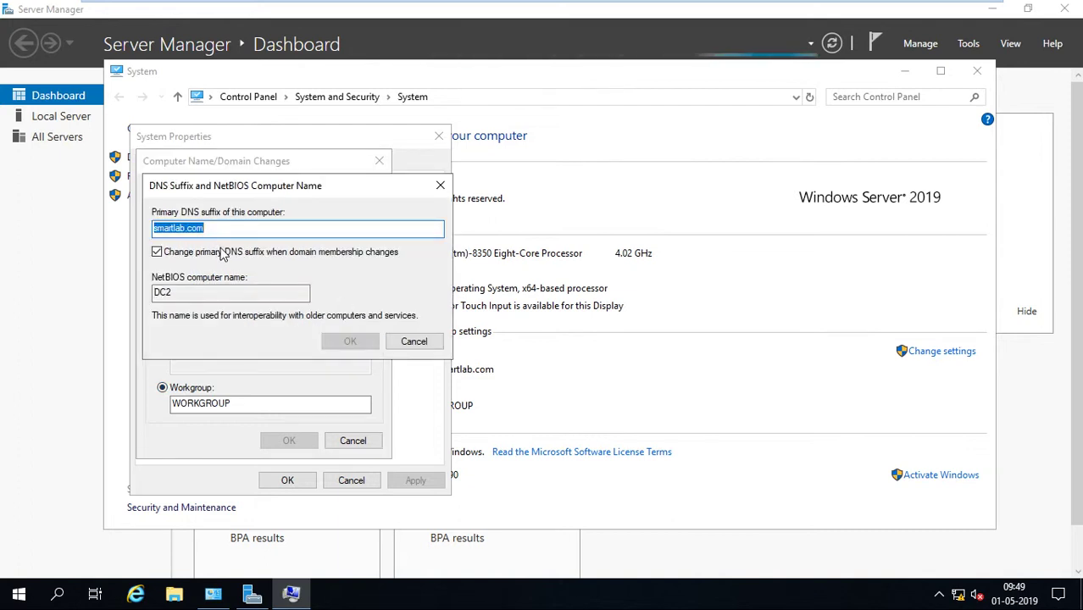
key(BackSpace)
click(352, 341)
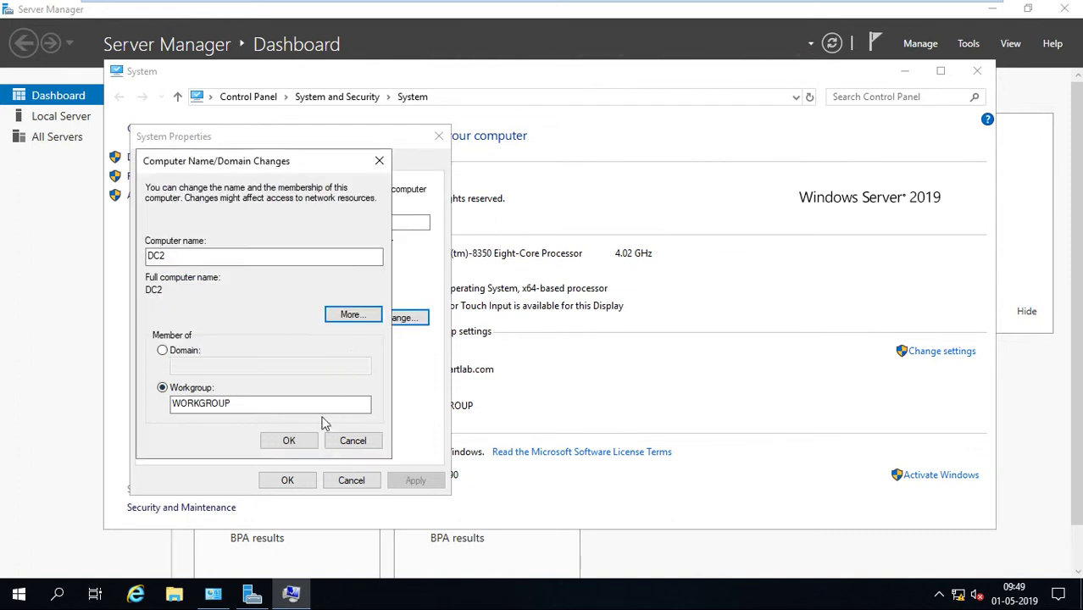
click(598, 358)
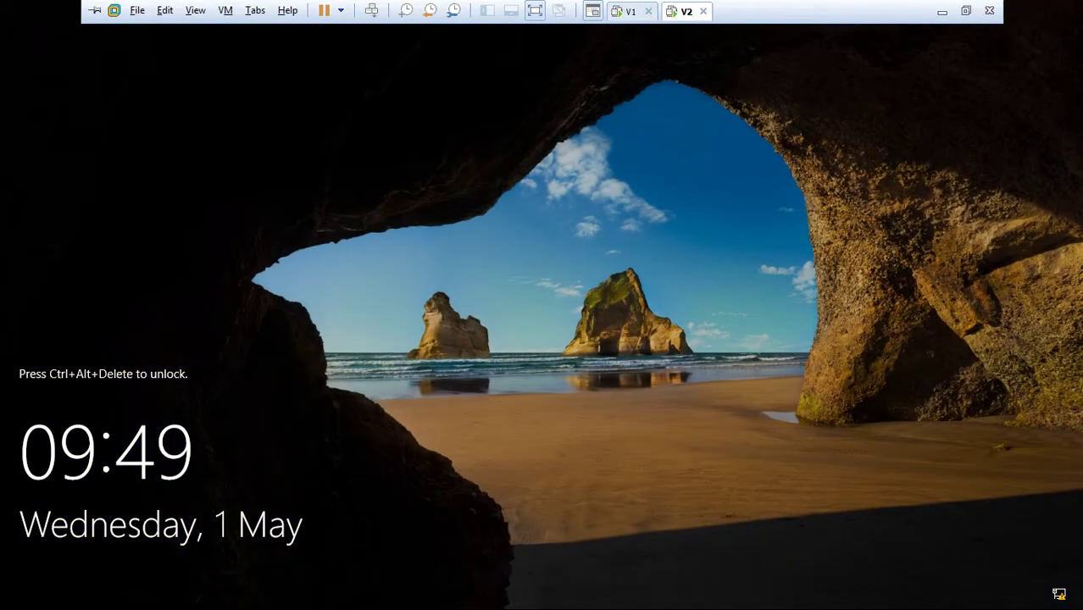
Sign back in to DC2 as Administrator, retyping the password after the first attempt is rejected.
key(ctrl+alt+Insert)
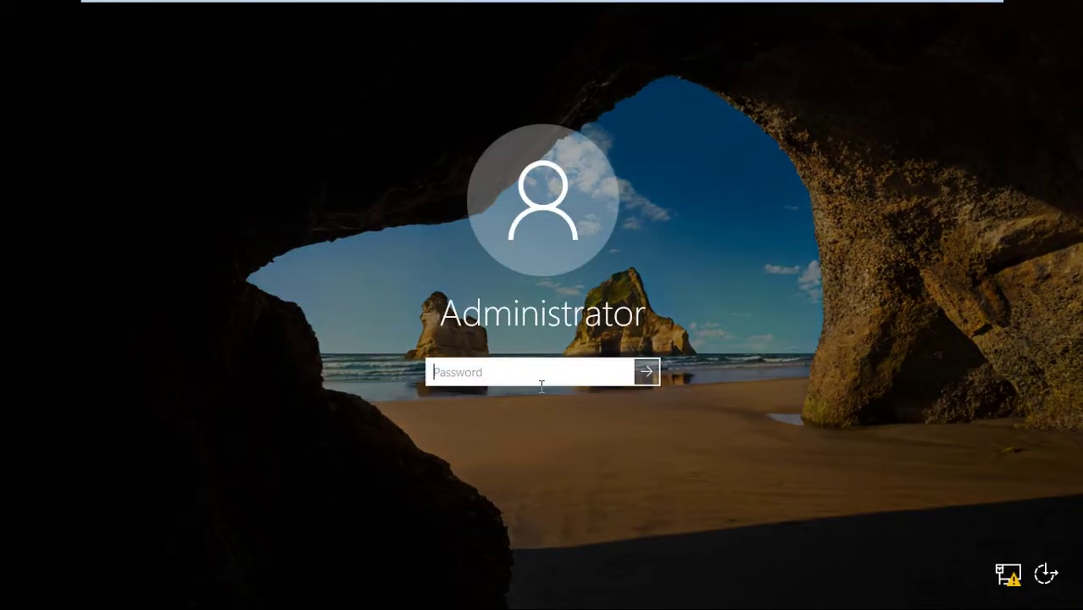
text(P)
key(Return)
key(Return)
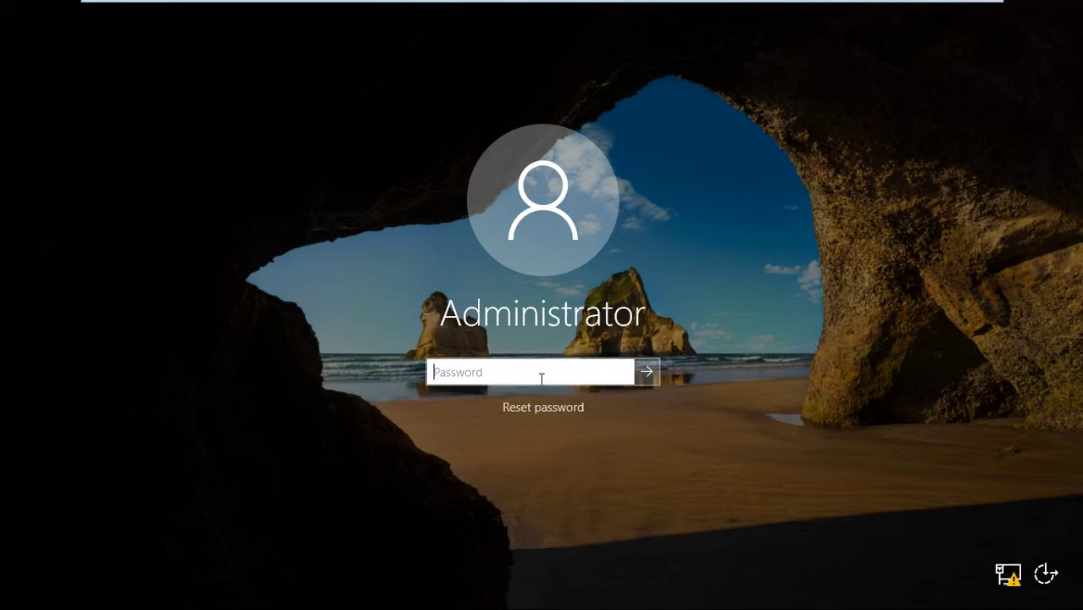
text(Pa)
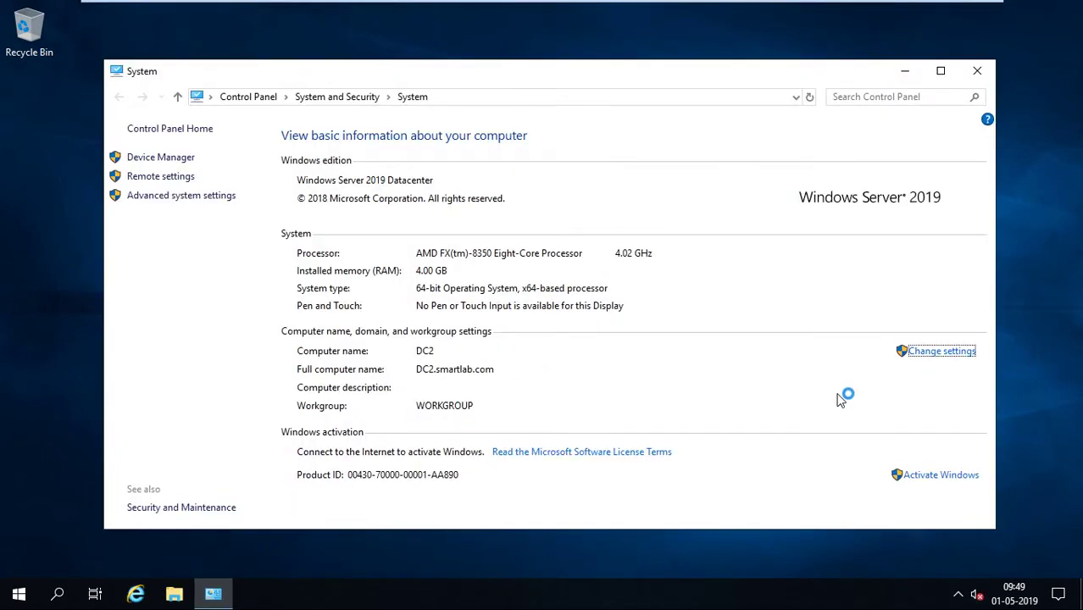
Clear the smartlab.com primary DNS suffix so DC2's full computer name is just DC2.
right_click(1008, 365)
click(977, 415)
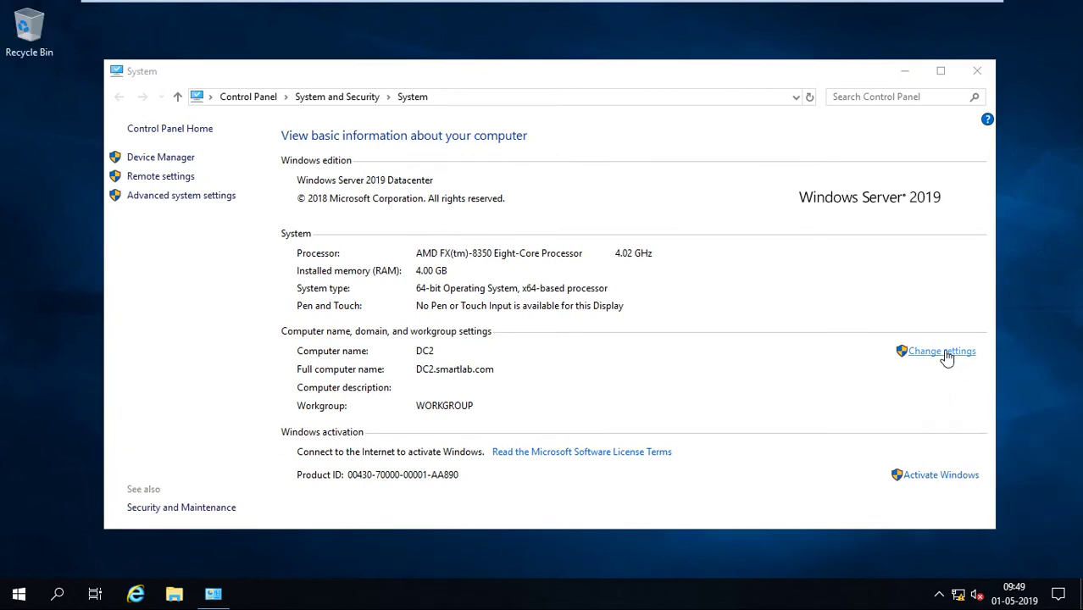
click(946, 357)
click(396, 325)
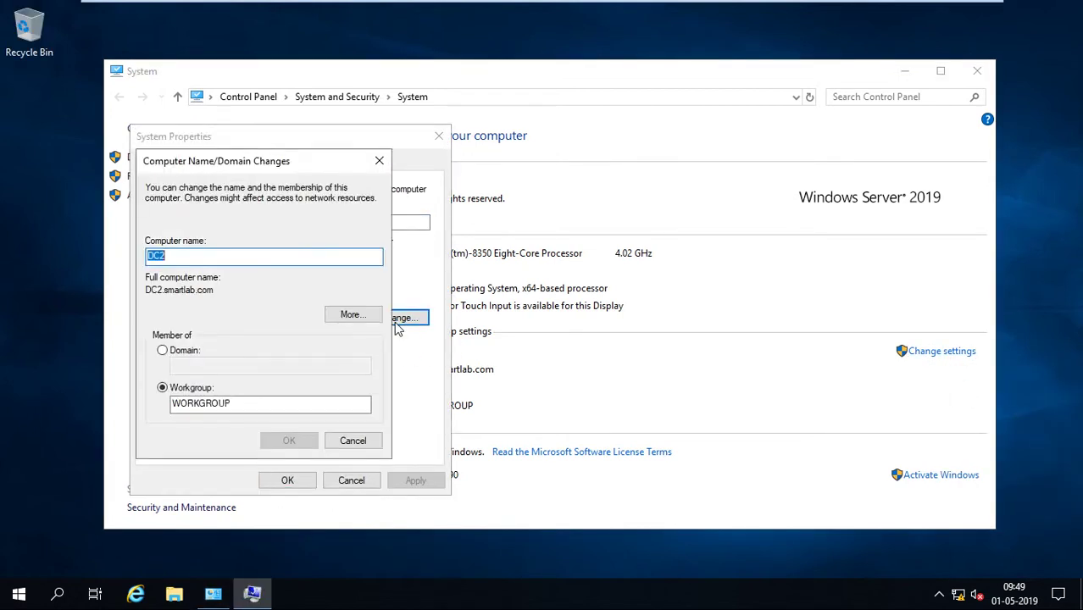
click(353, 314)
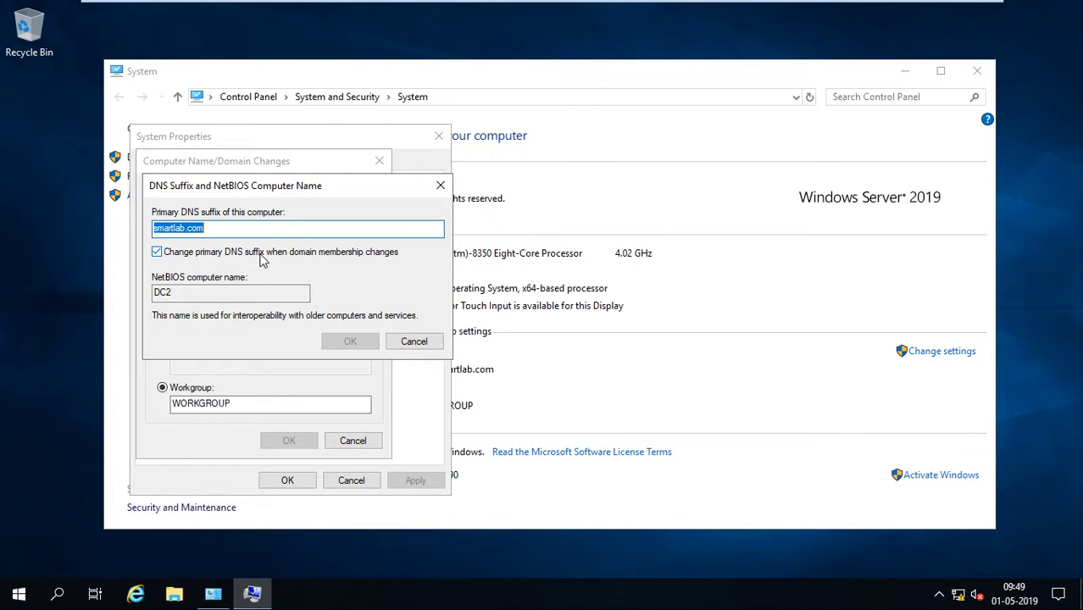
key(BackSpace)
click(349, 341)
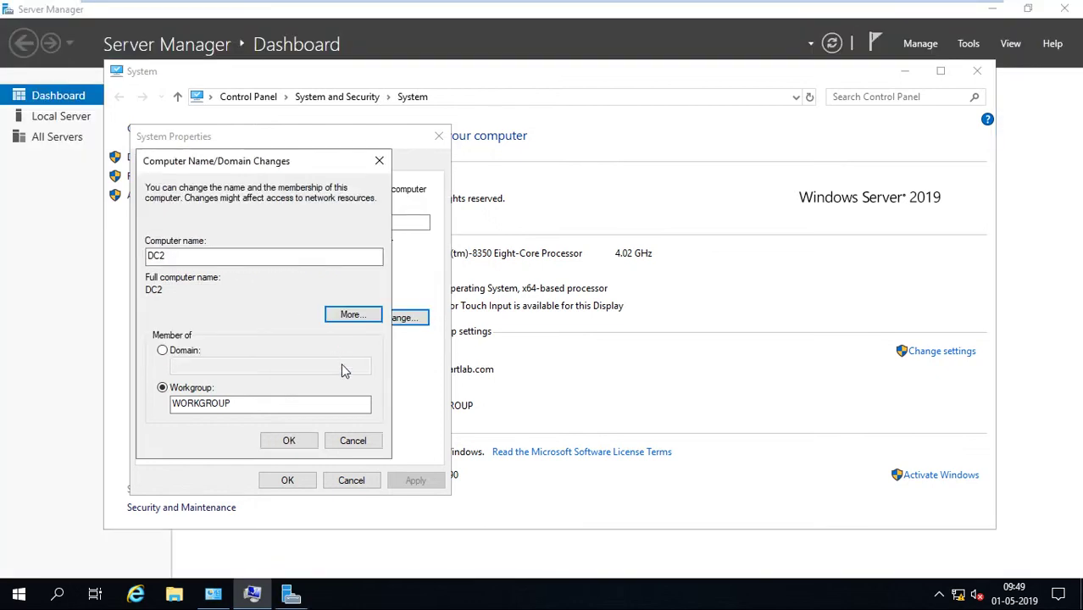
Apply the computer name change, acknowledge the restart notice, and restart the server now.
click(289, 441)
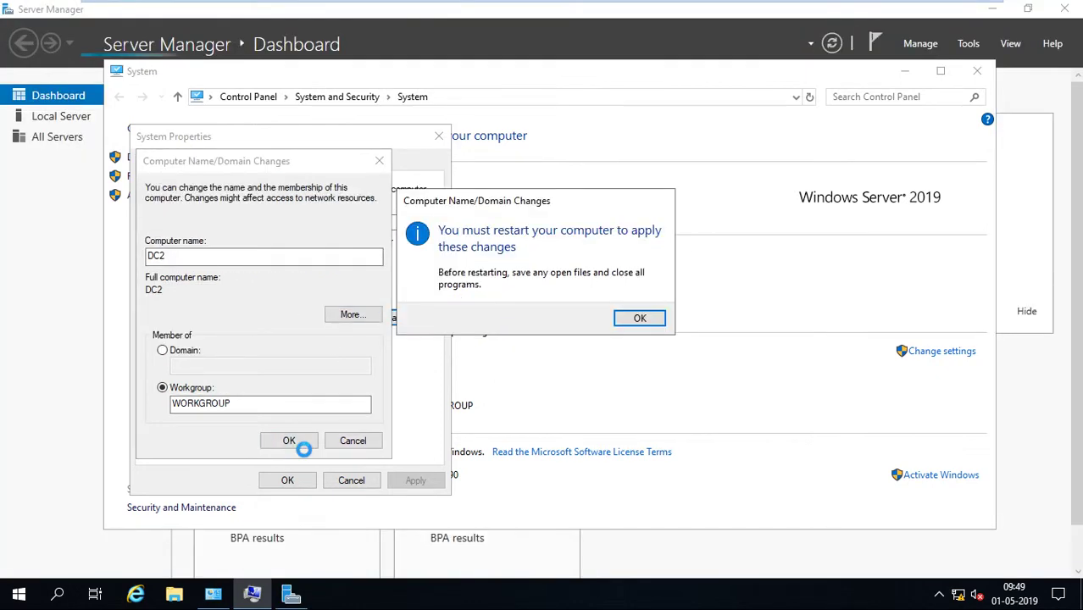
click(639, 319)
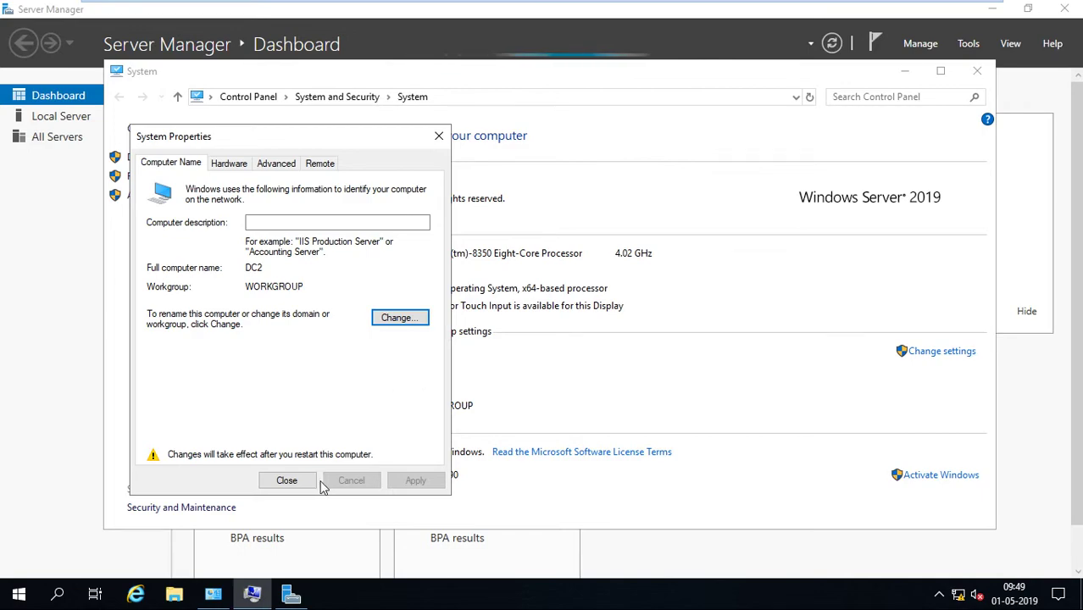
click(286, 480)
click(649, 312)
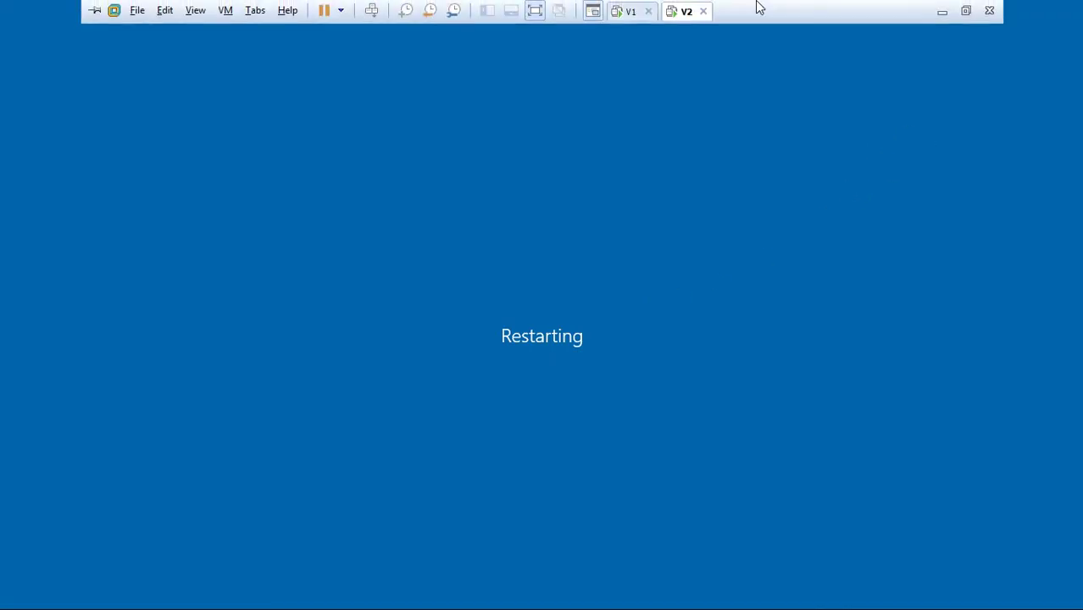
On the first VM, refresh the Domain Controllers list in Active Directory Users and Computers and locate DC2.
click(634, 11)
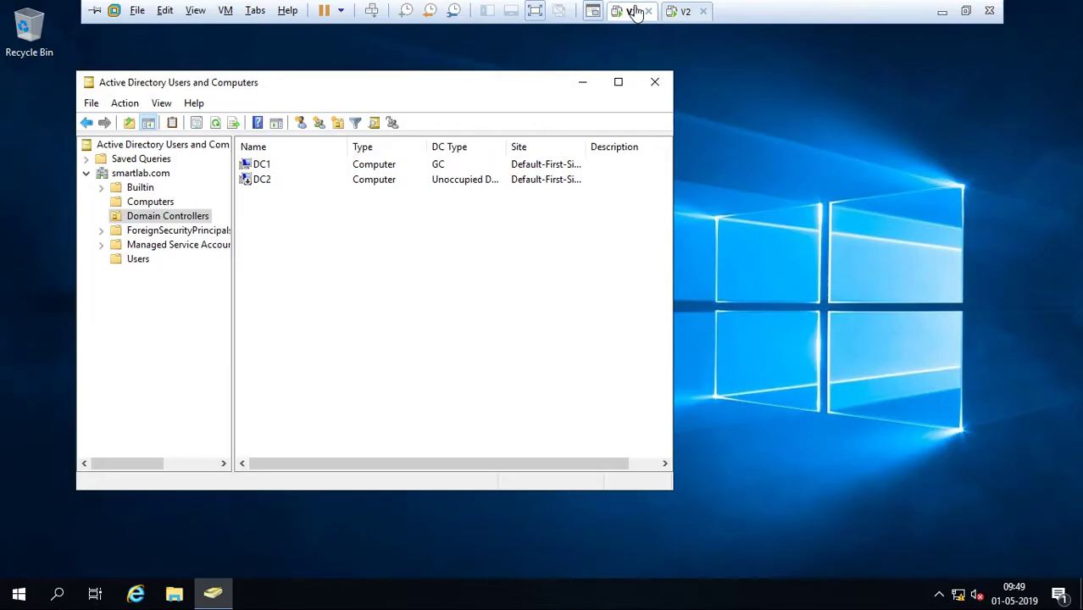
right_click(374, 232)
click(405, 345)
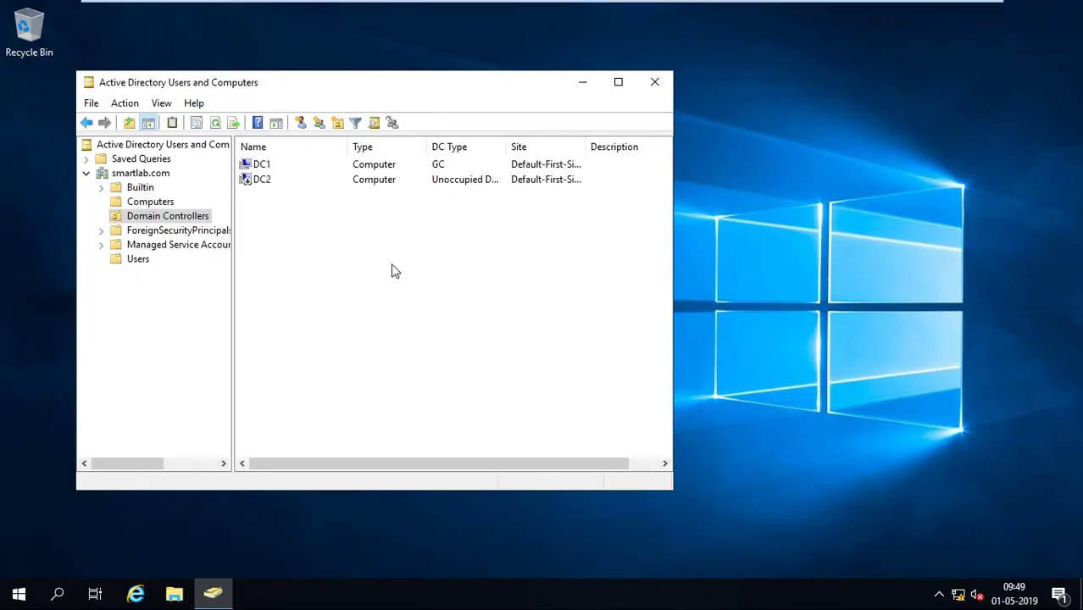
right_click(392, 264)
click(423, 374)
click(277, 183)
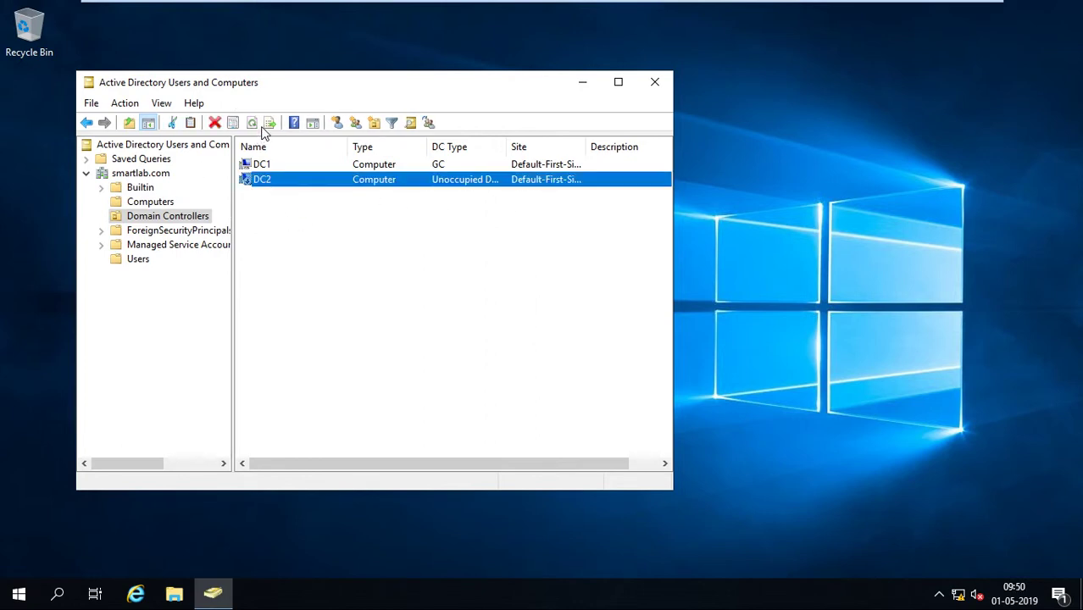
click(151, 201)
click(156, 217)
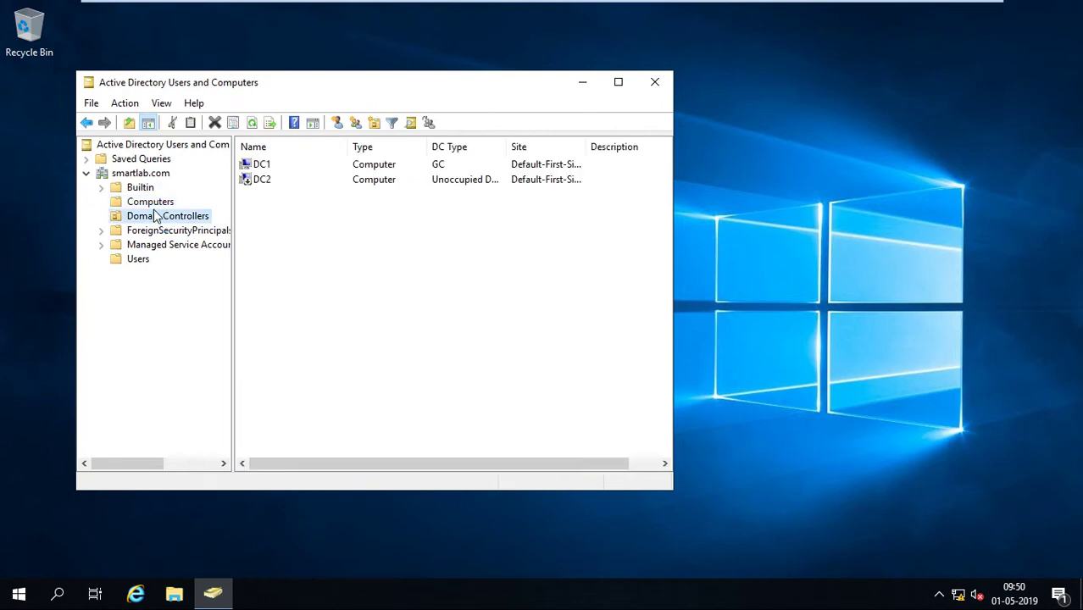
Delete the DC2 domain controller object without exporting cached accounts, confirming the global catalog removal.
click(274, 183)
right_click(277, 180)
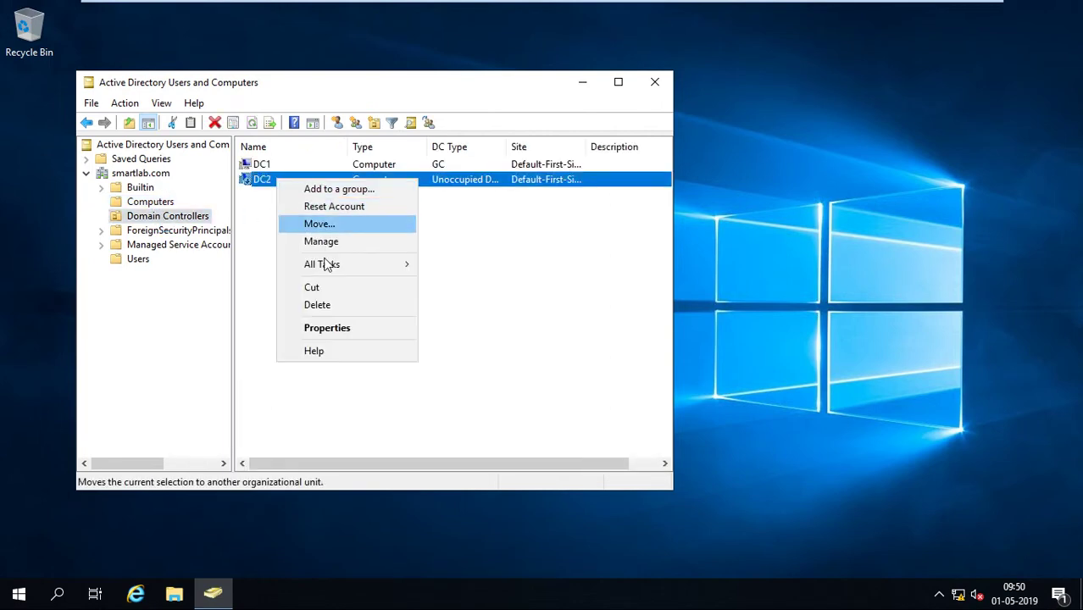
click(318, 306)
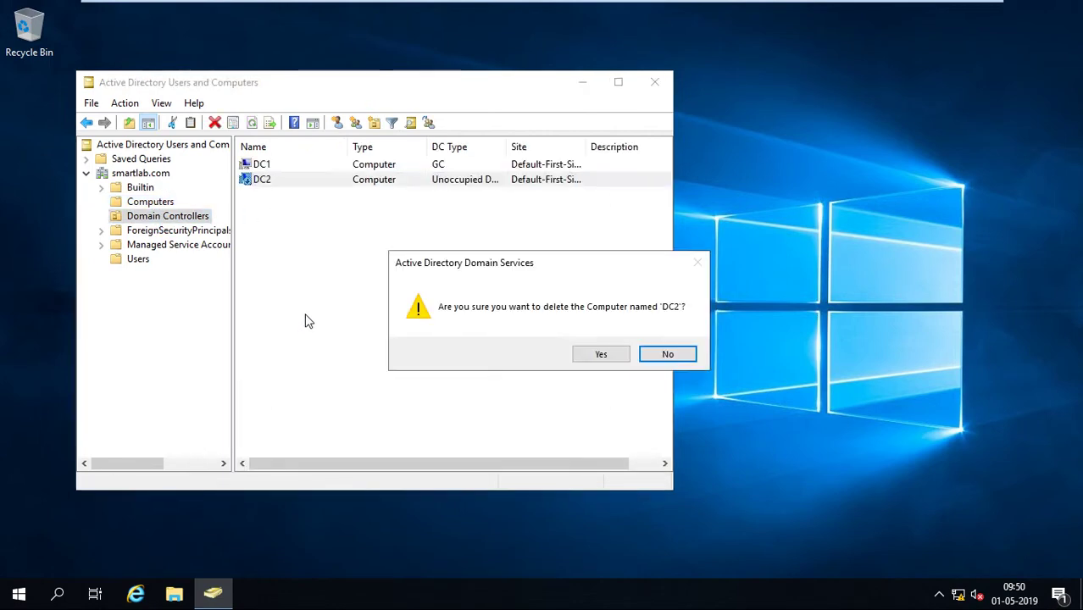
click(601, 355)
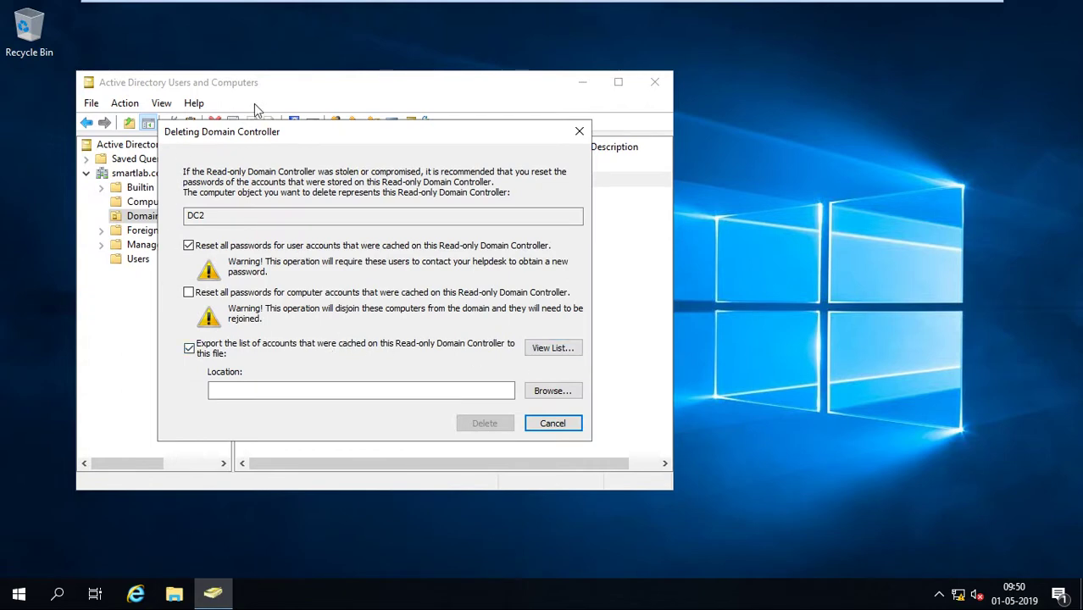
drag(396, 131, 434, 119)
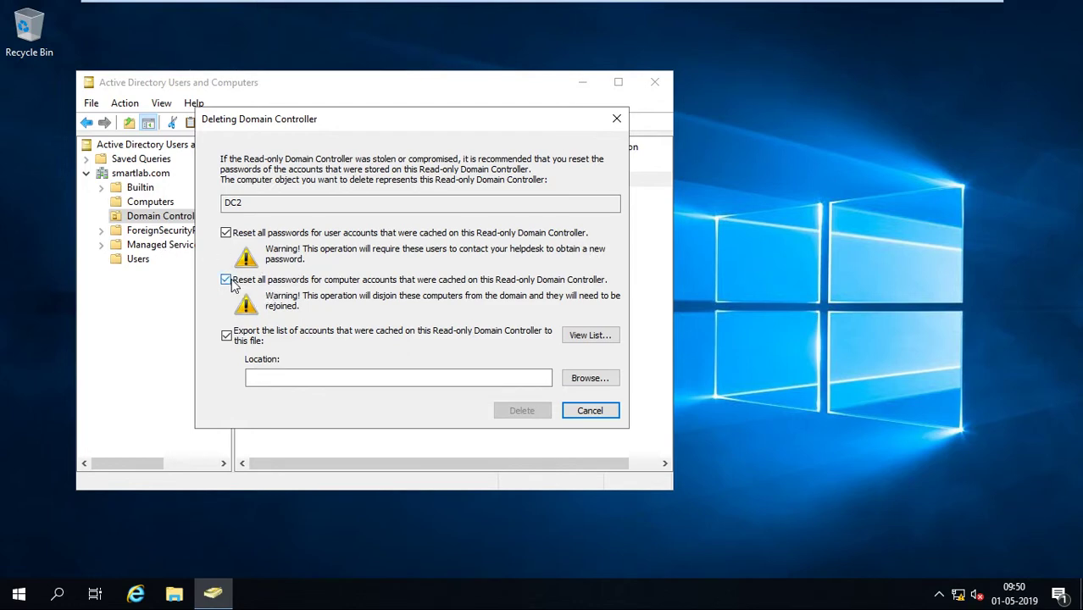
click(227, 335)
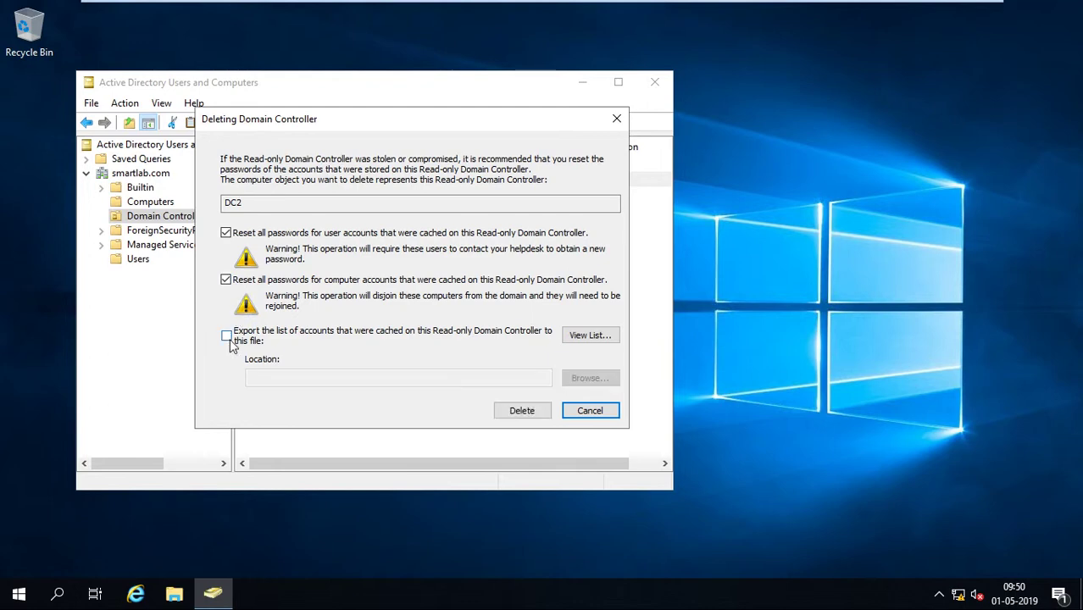
click(535, 414)
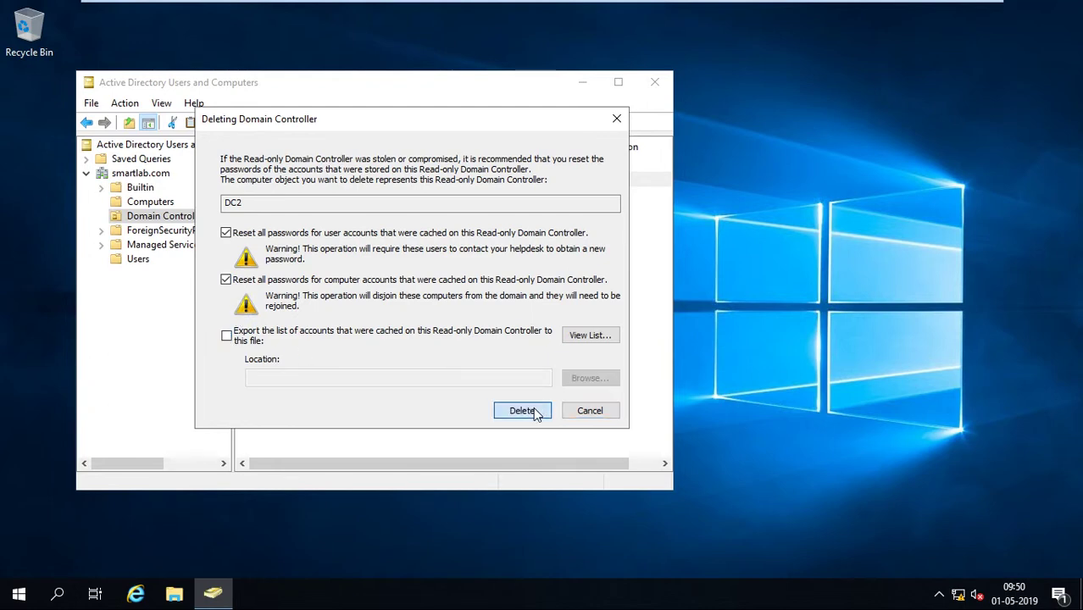
click(583, 428)
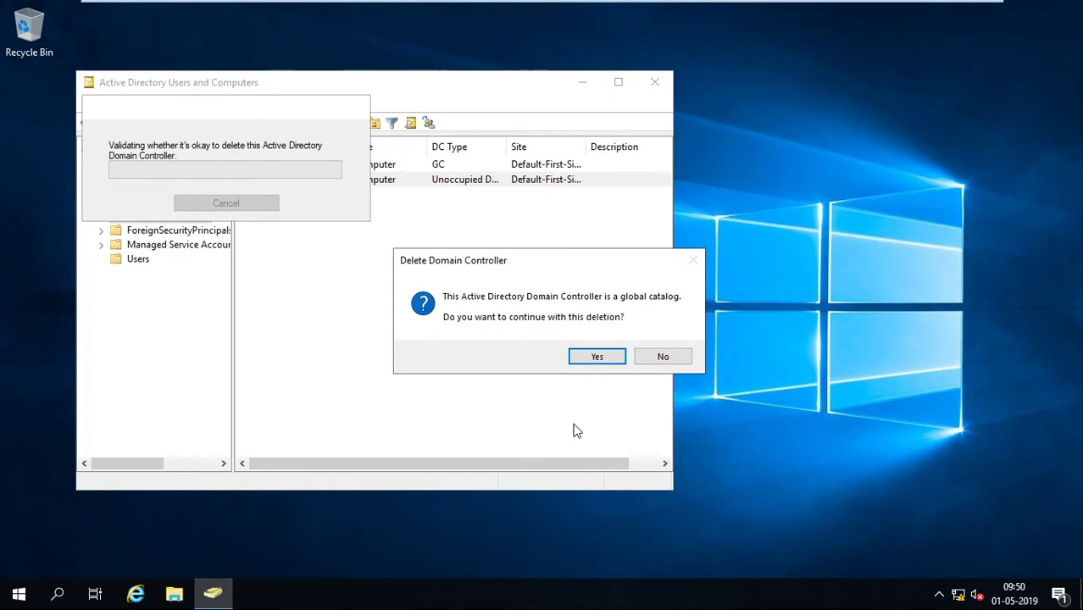
click(597, 356)
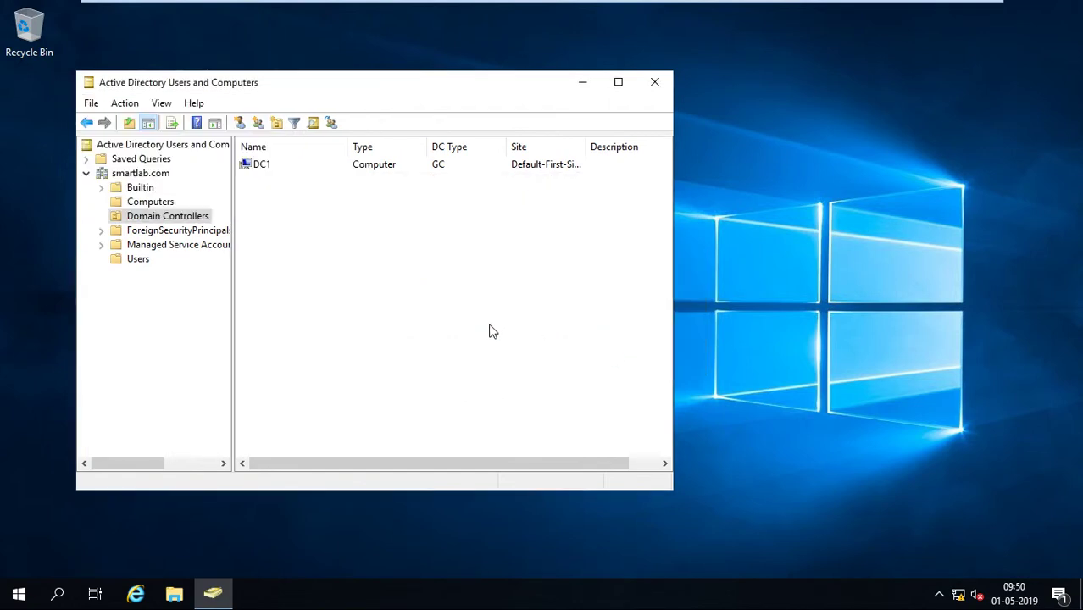
right_click(298, 182)
click(340, 291)
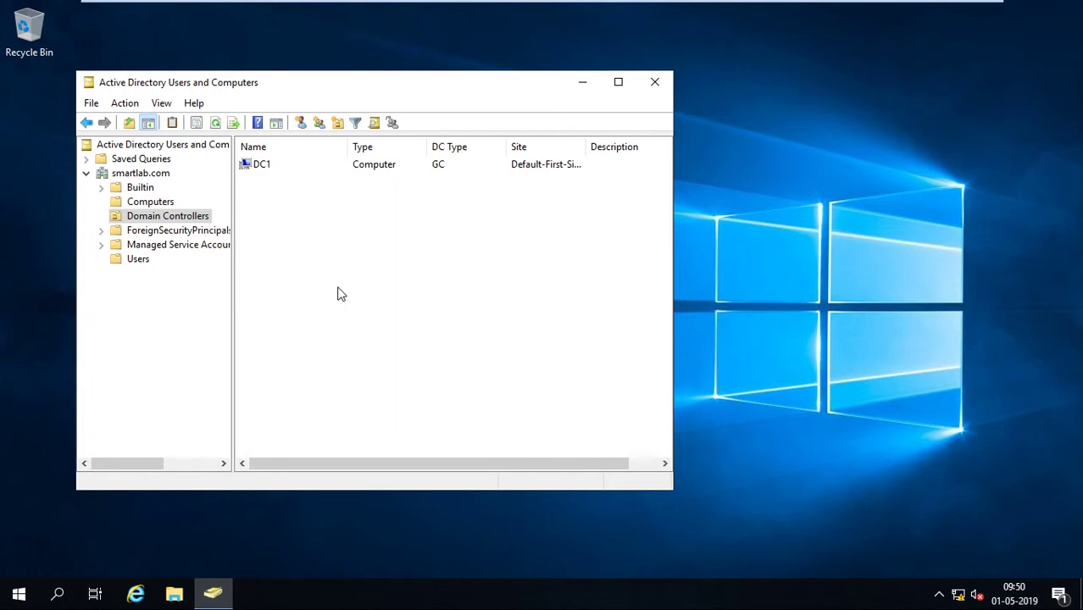
right_click(336, 286)
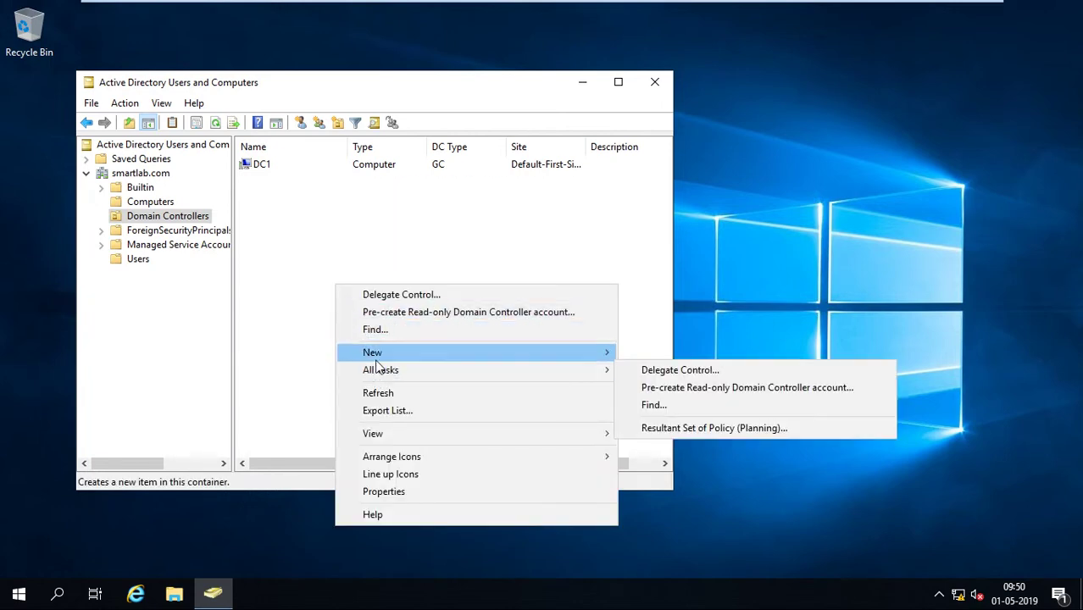
click(297, 354)
key(super+r)
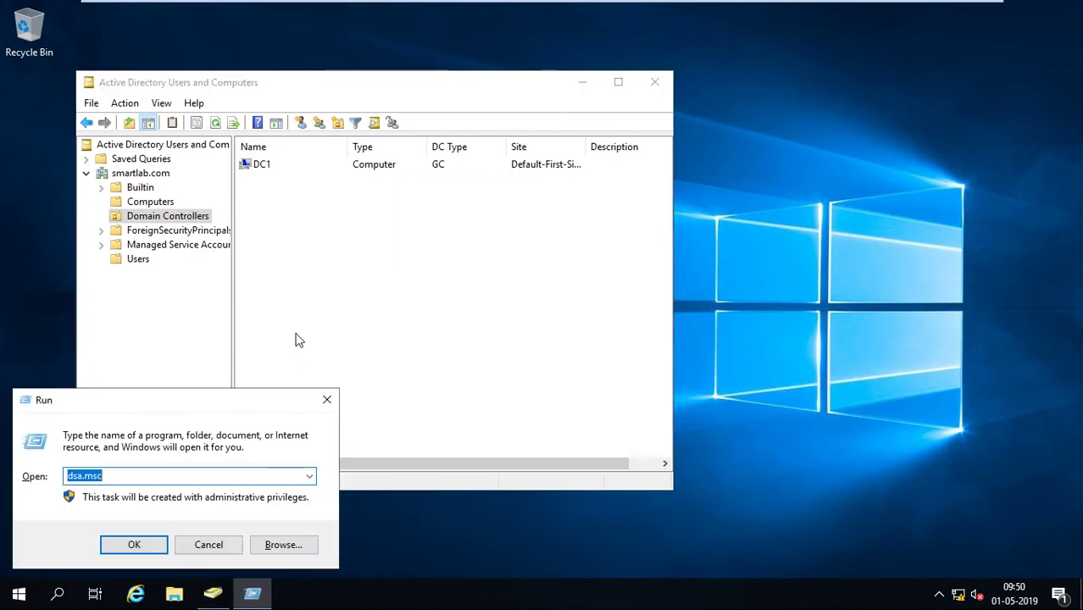
text(domai)
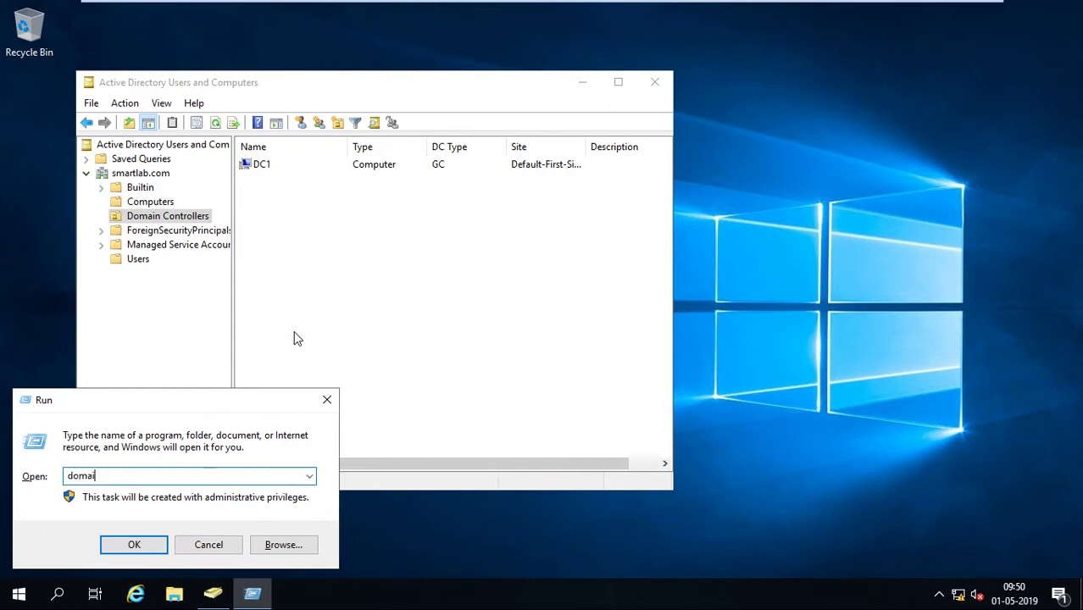
text(n.msc)
key(Return)
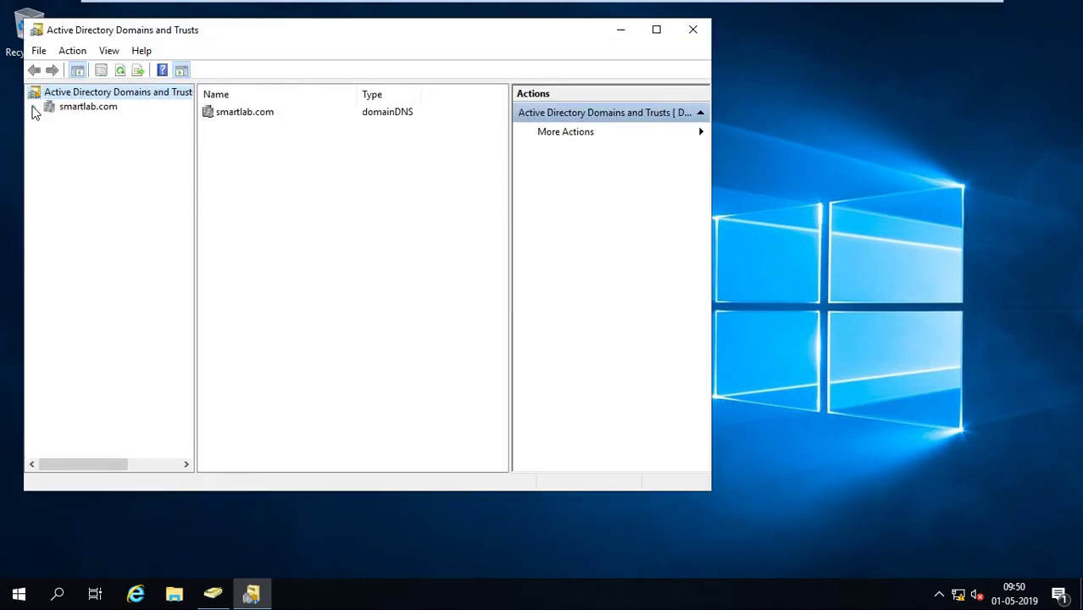
click(63, 111)
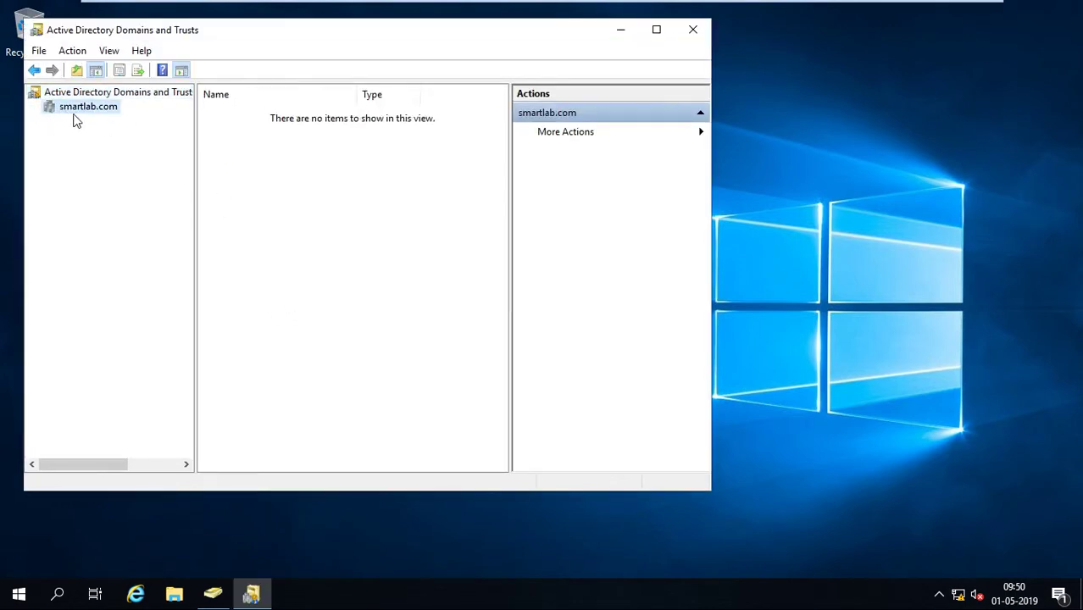
click(693, 30)
key(super+r)
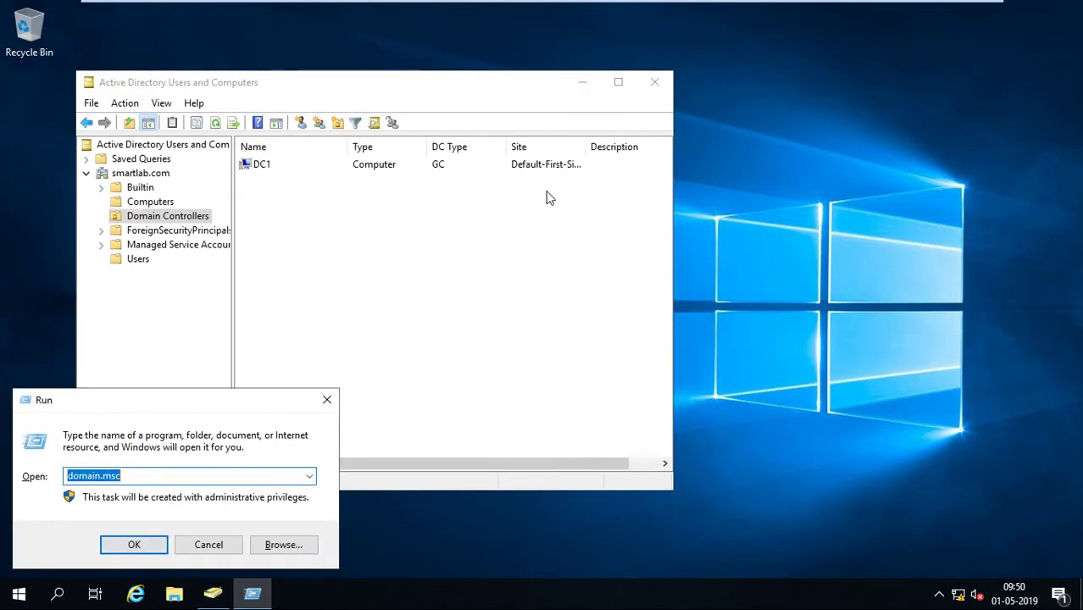
text(ds)
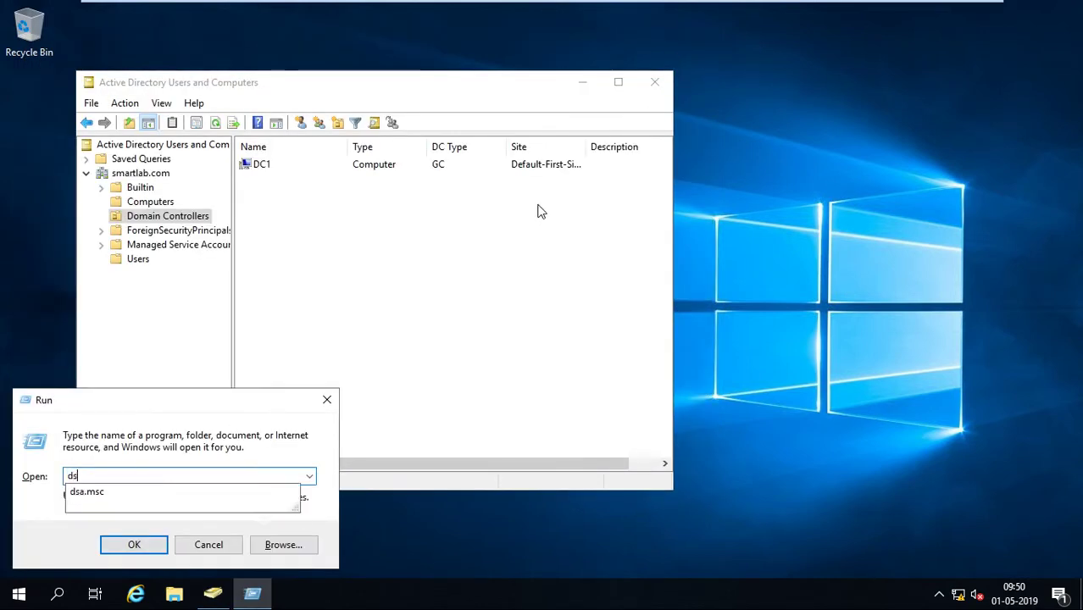
text(site.)
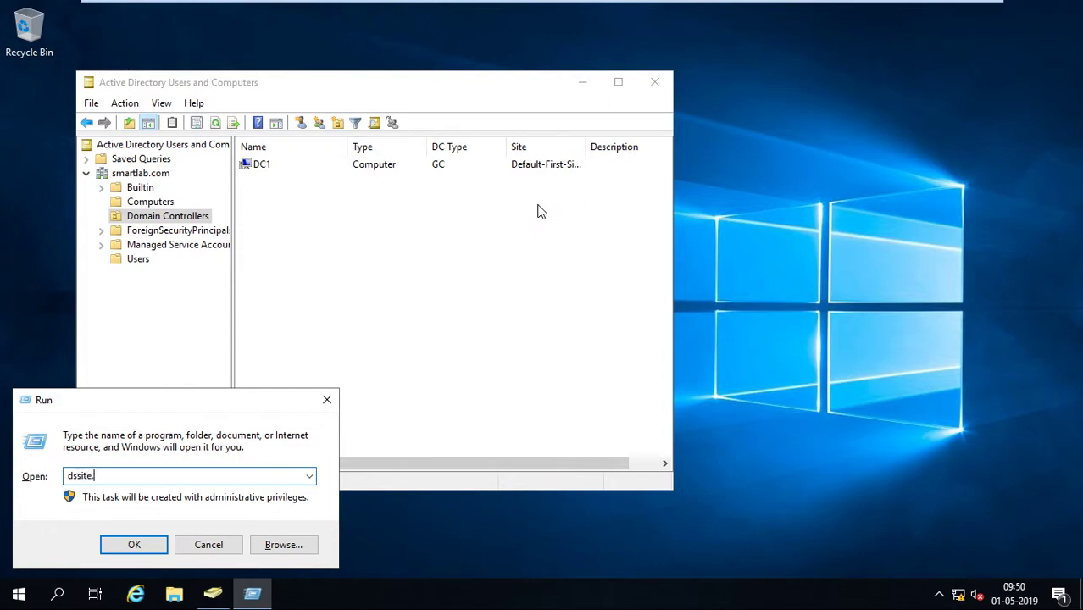
text(msc)
key(Return)
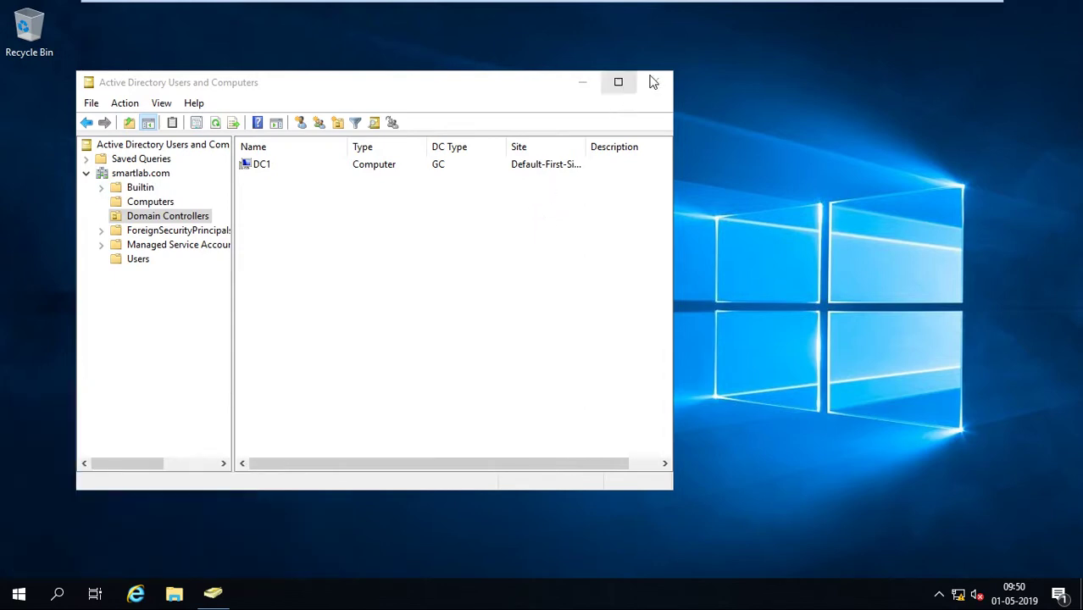
In Sites and Services, expand Sites > Default-First-Site-Name > Servers and select DC2.
click(653, 81)
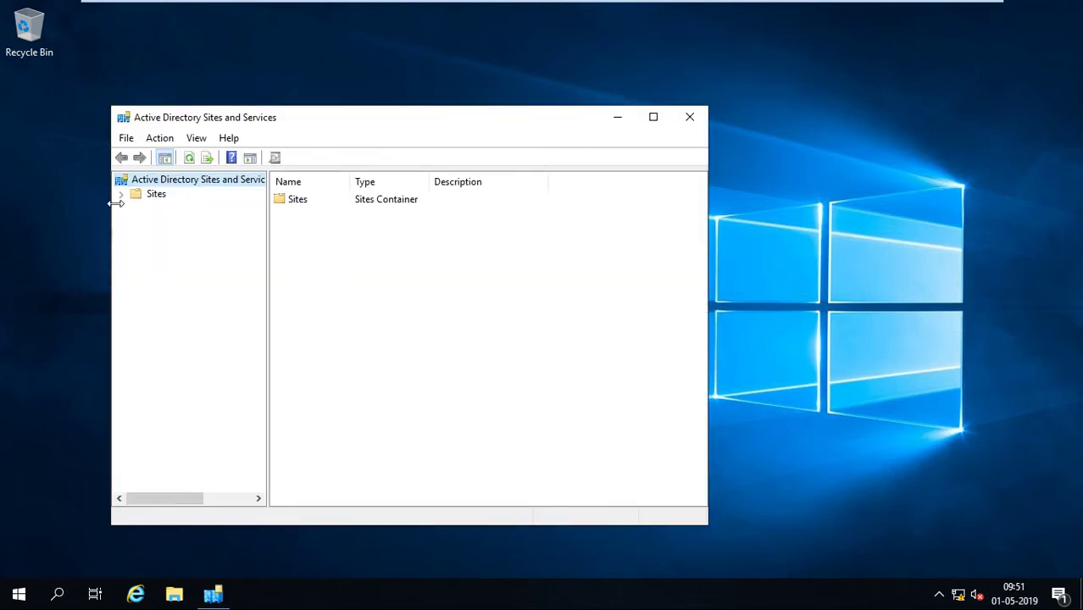
click(121, 195)
click(194, 238)
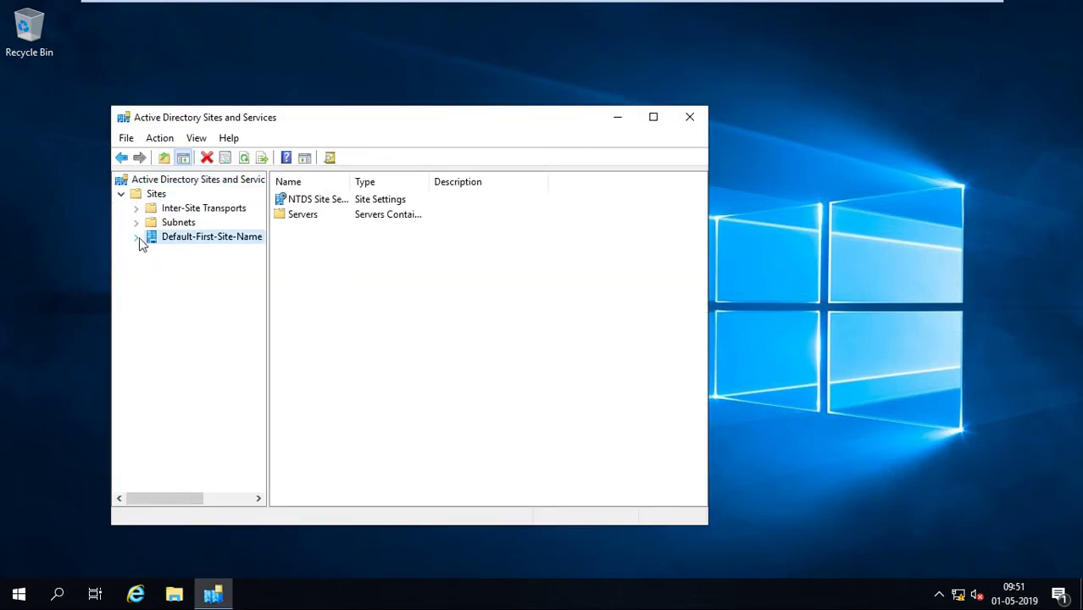
click(135, 237)
click(151, 251)
click(200, 280)
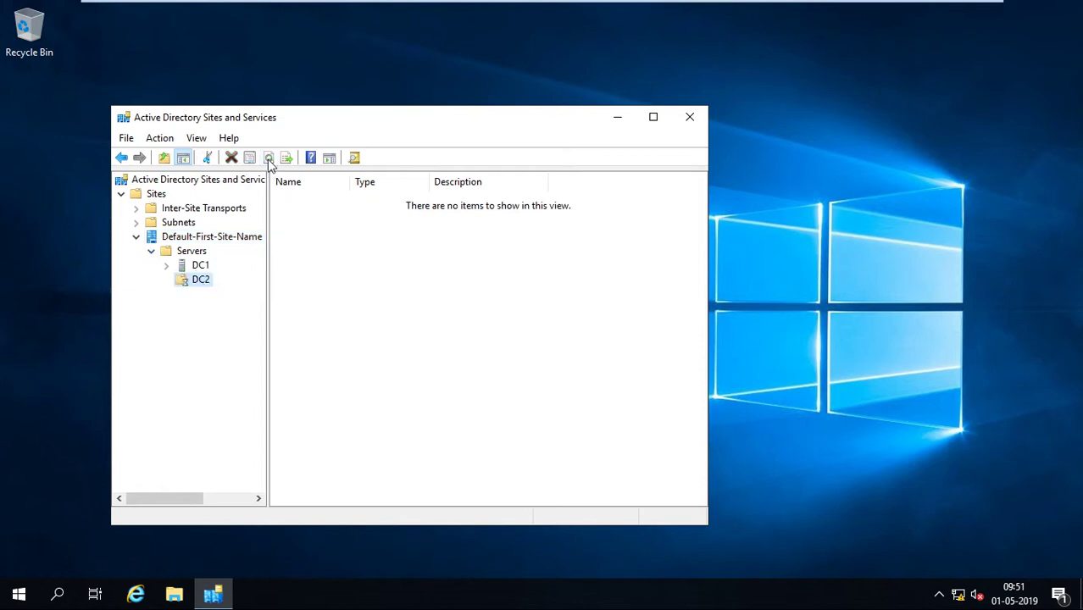
Delete the DC2 server object and refresh the Servers list.
right_click(196, 285)
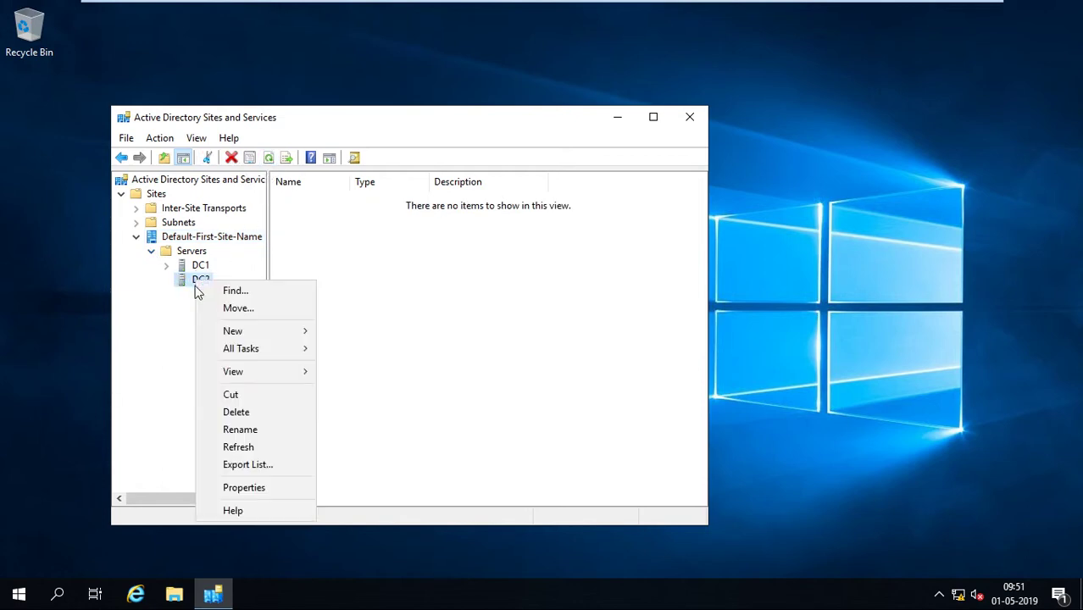
click(222, 411)
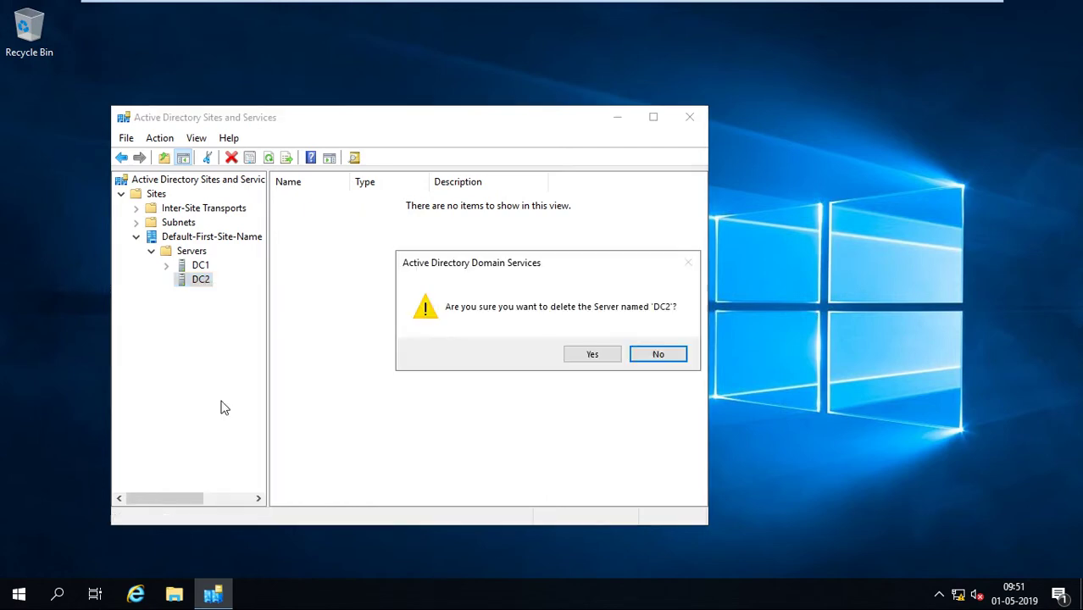
click(593, 353)
right_click(374, 274)
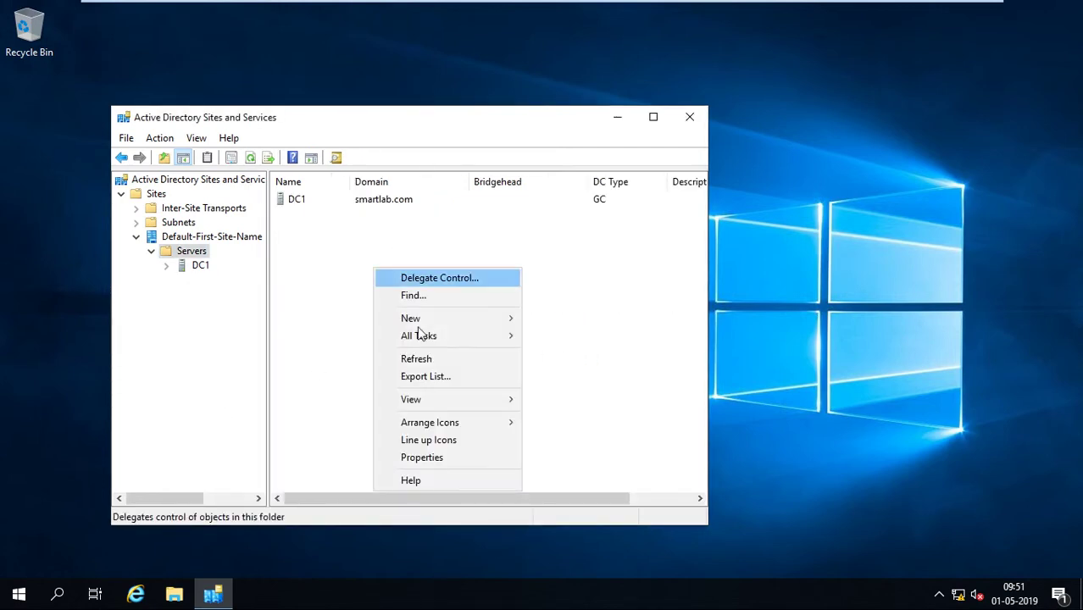
click(414, 358)
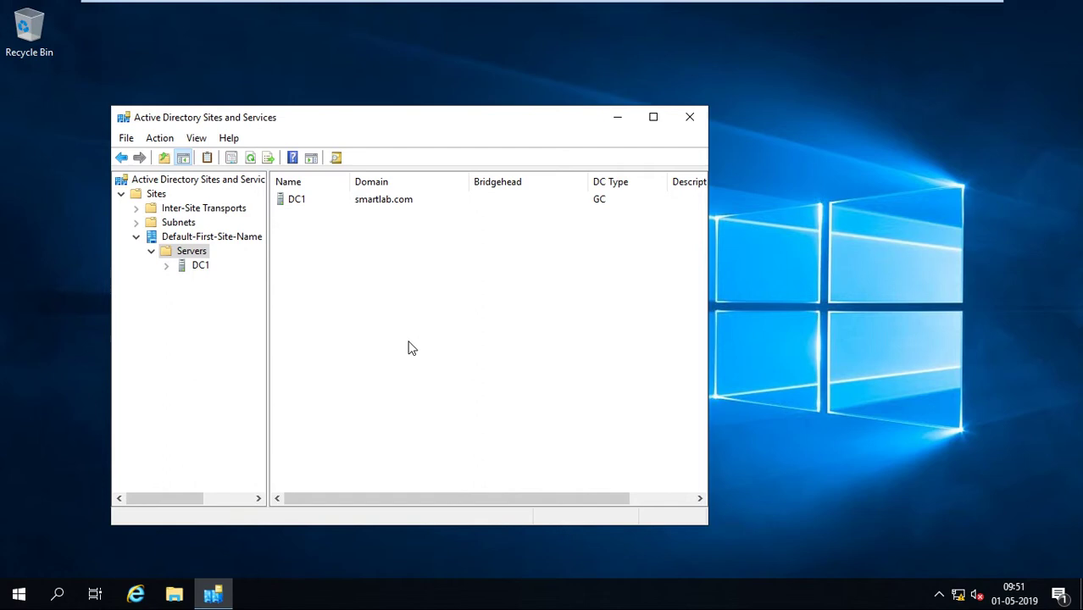
Expand DC1 to check its NTDS Settings.
click(203, 266)
click(167, 265)
click(235, 284)
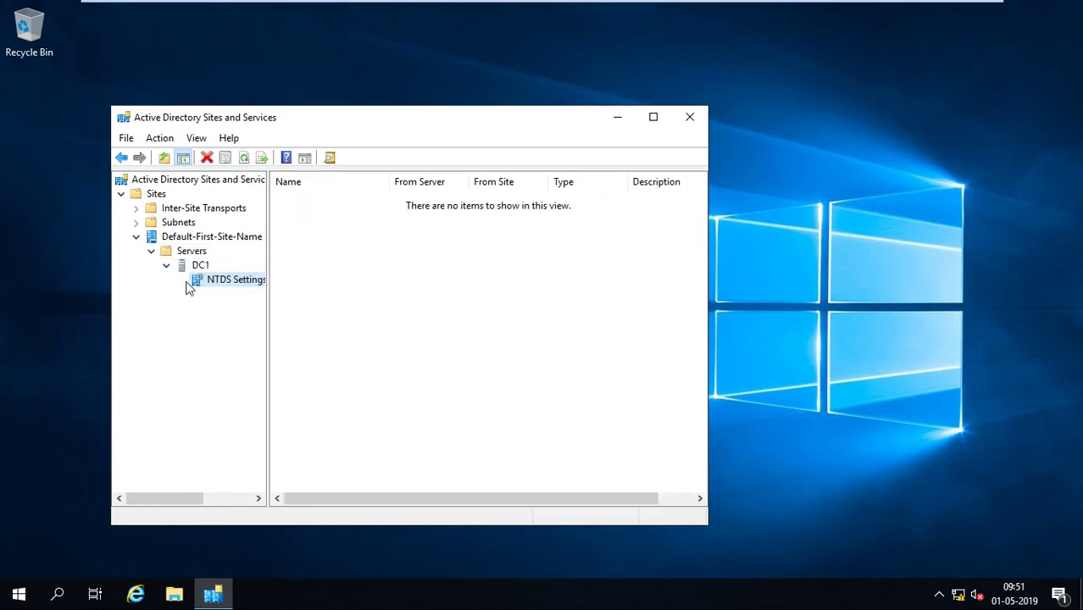
mouse_move(401, 7)
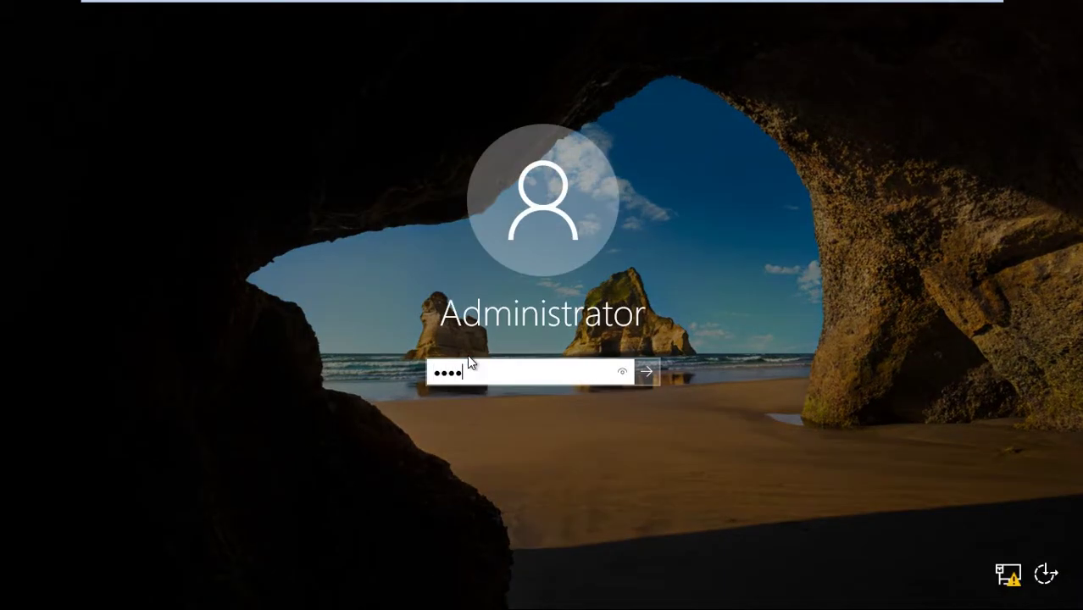
Sign in to DC2 as Administrator after a rejected password, then open System with Win+Pause.
key(Return)
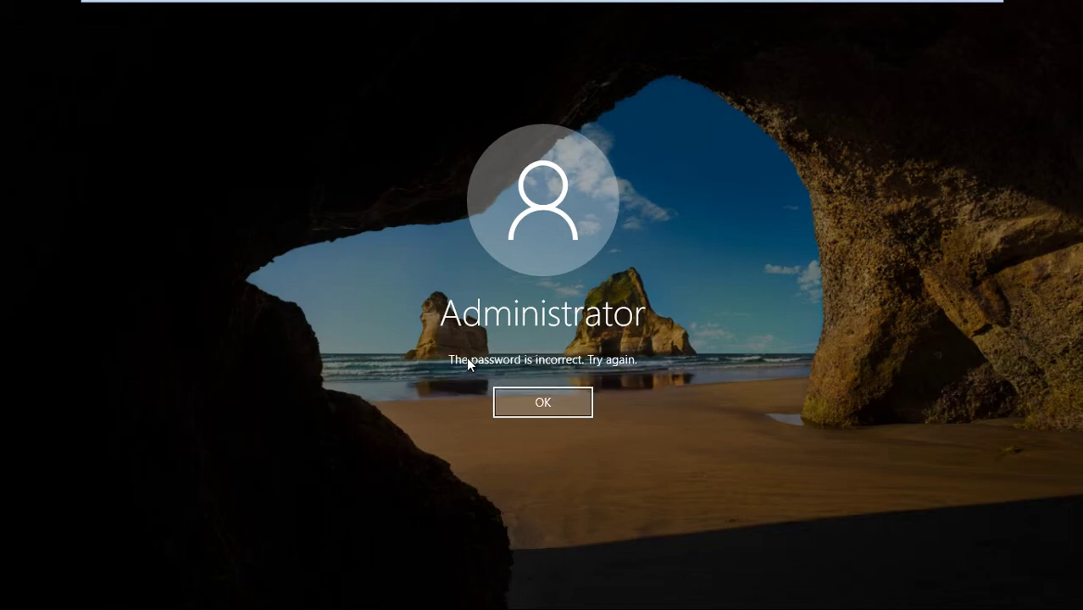
click(565, 400)
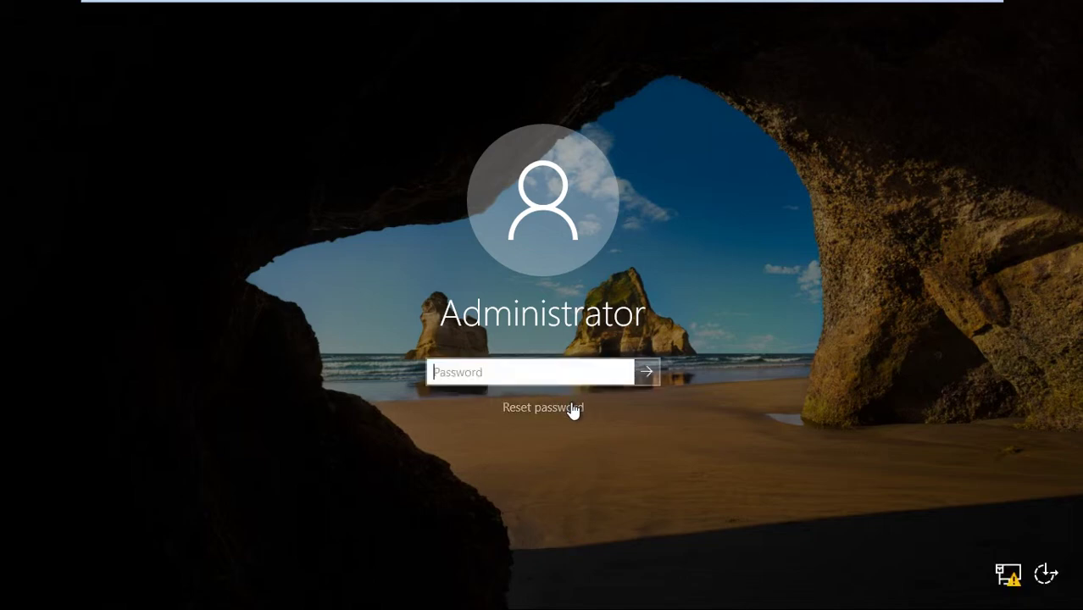
text(Pas)
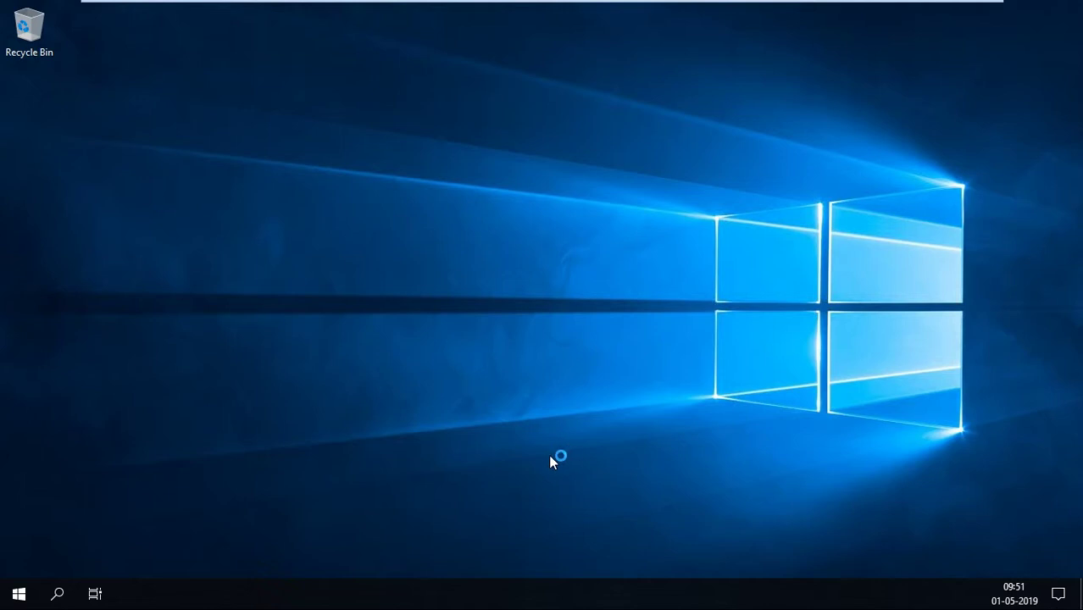
key(super+Pause)
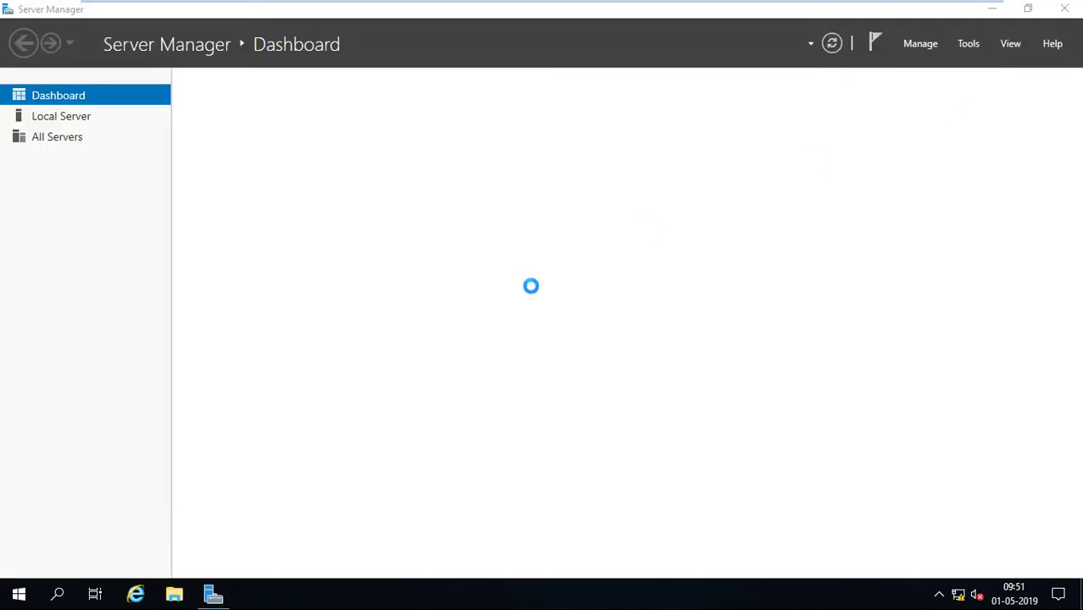
Launch the Remove Roles and Features wizard from Server Manager and advance to Server Roles.
click(213, 595)
click(212, 595)
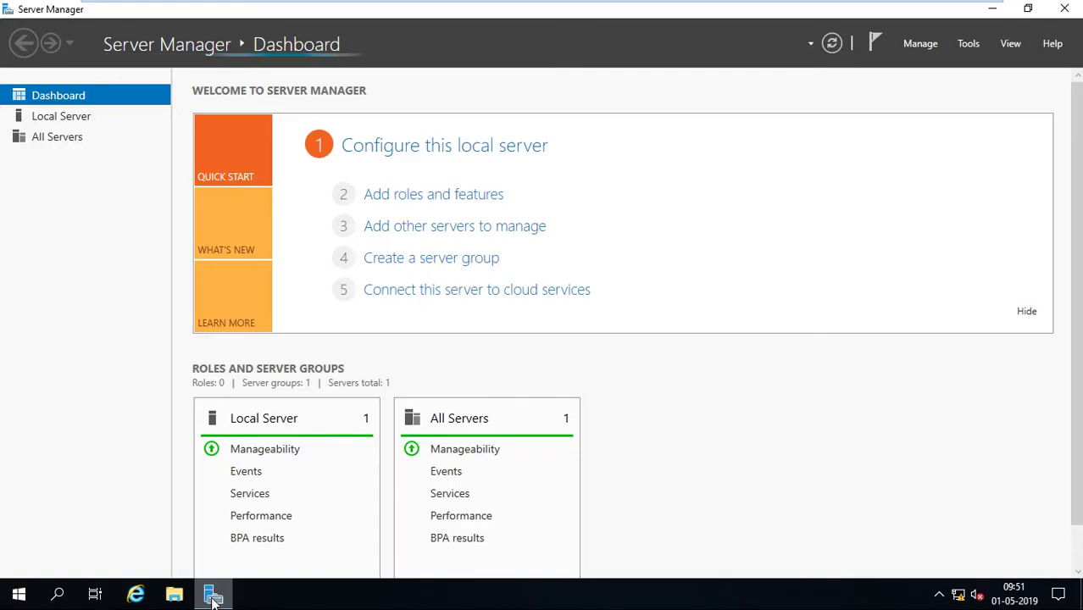
click(920, 43)
click(907, 82)
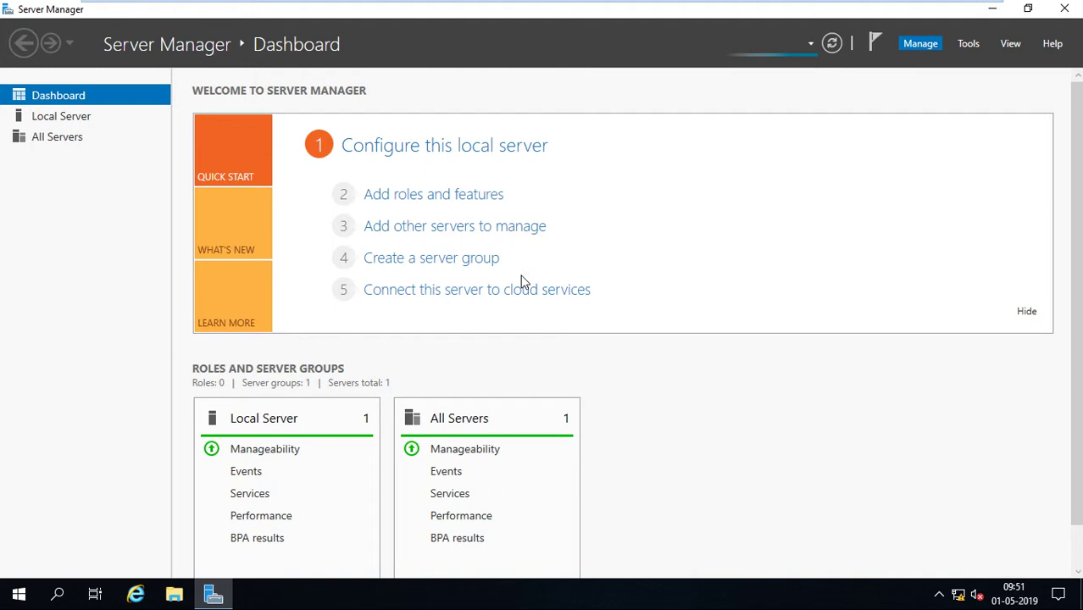
click(444, 450)
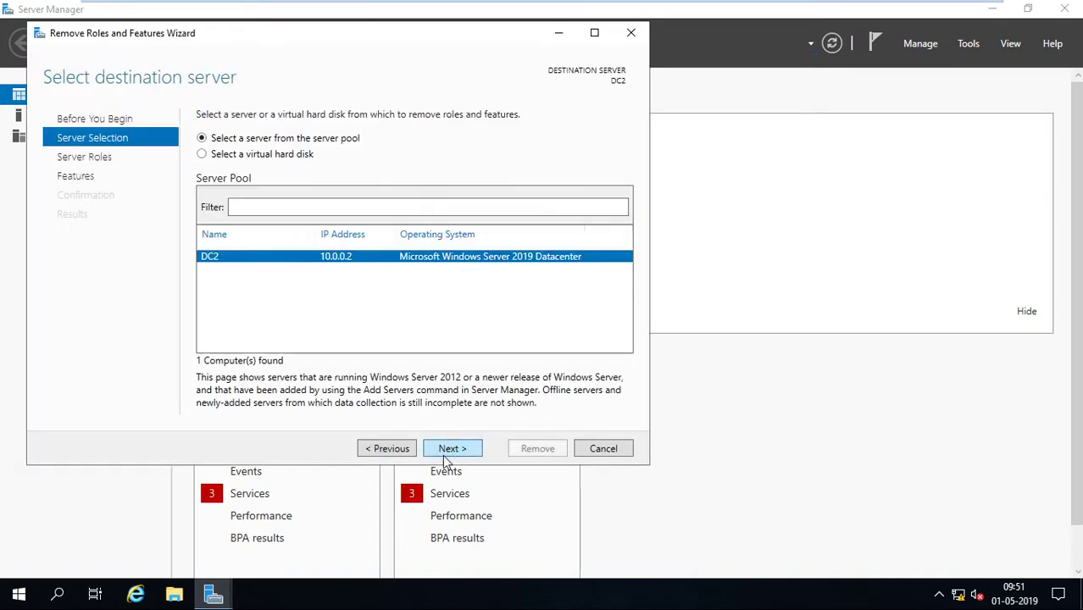
click(458, 450)
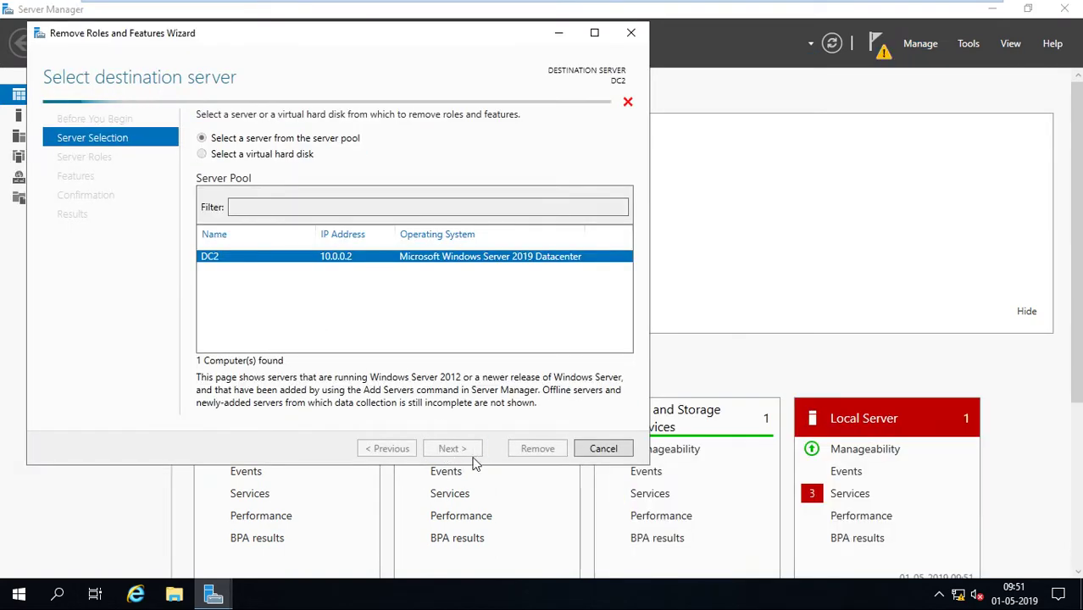
Untick AD DS and DNS Server with their tools, and allow automatic restart.
click(220, 177)
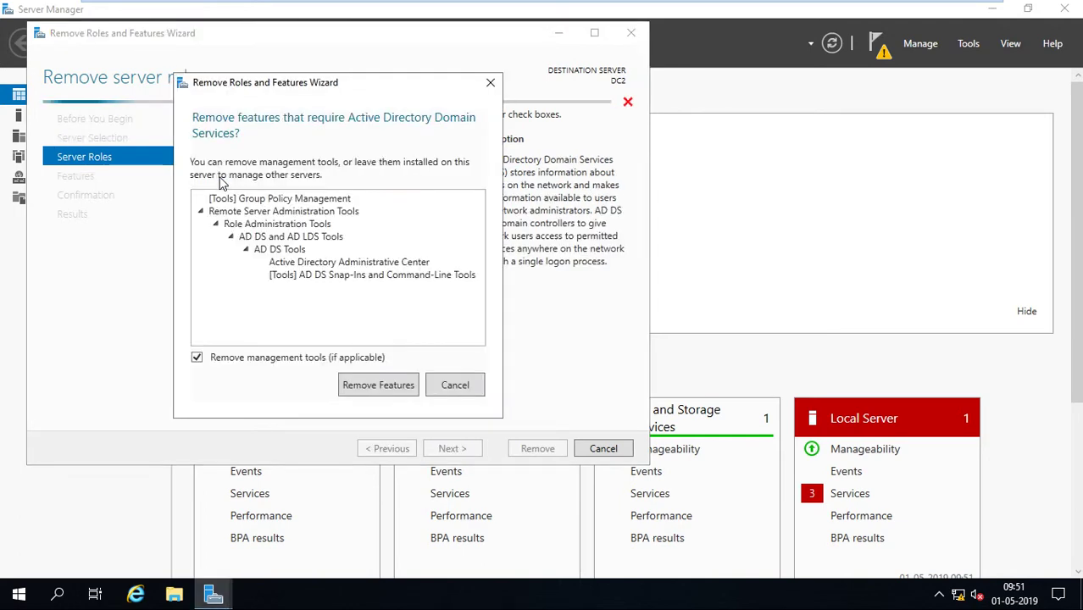
click(353, 382)
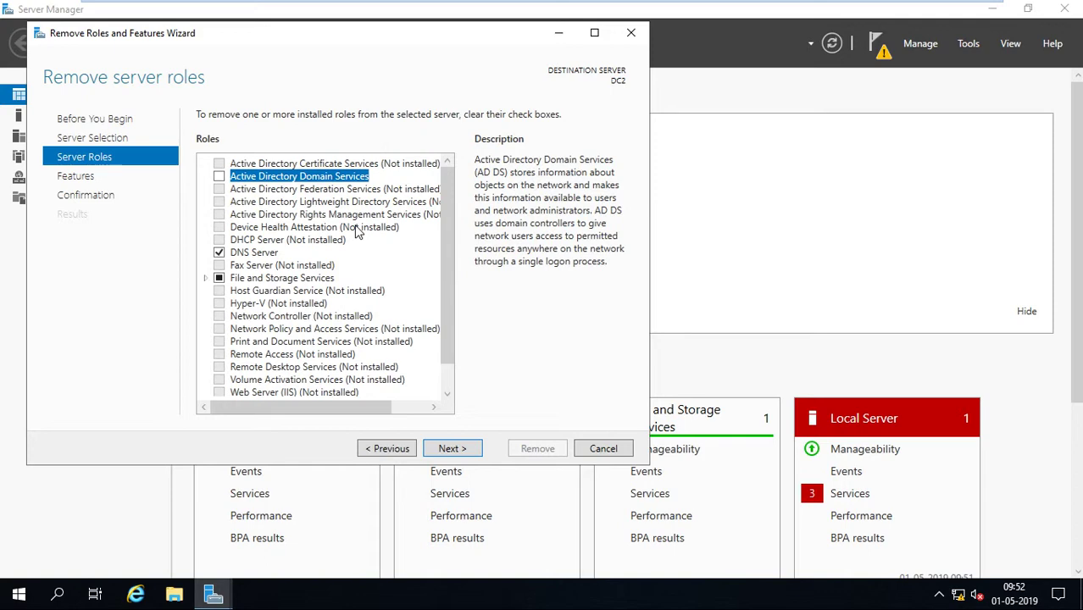
click(219, 253)
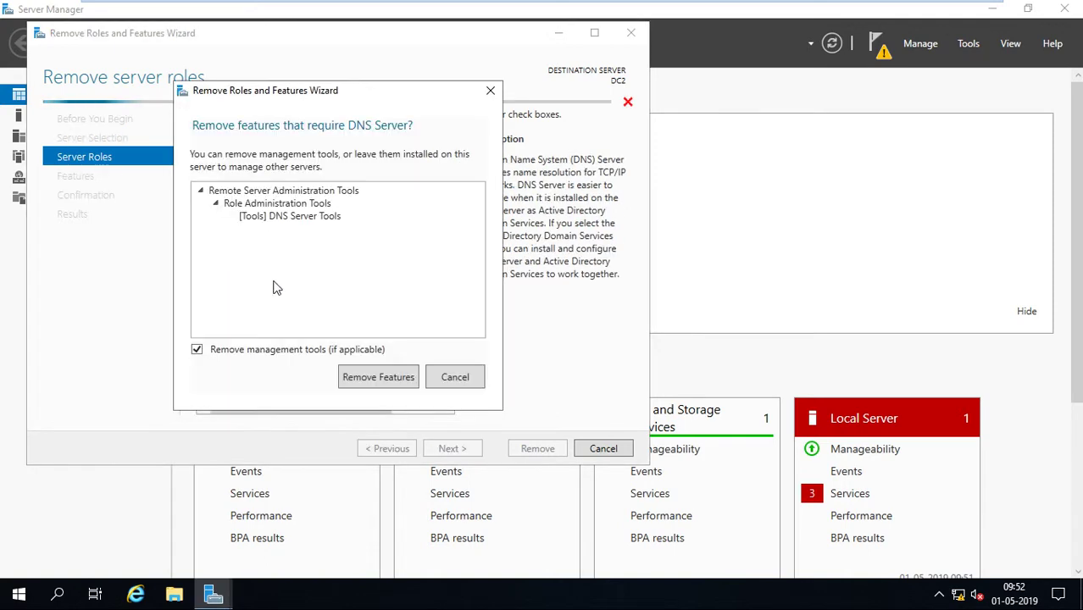
click(373, 376)
click(454, 451)
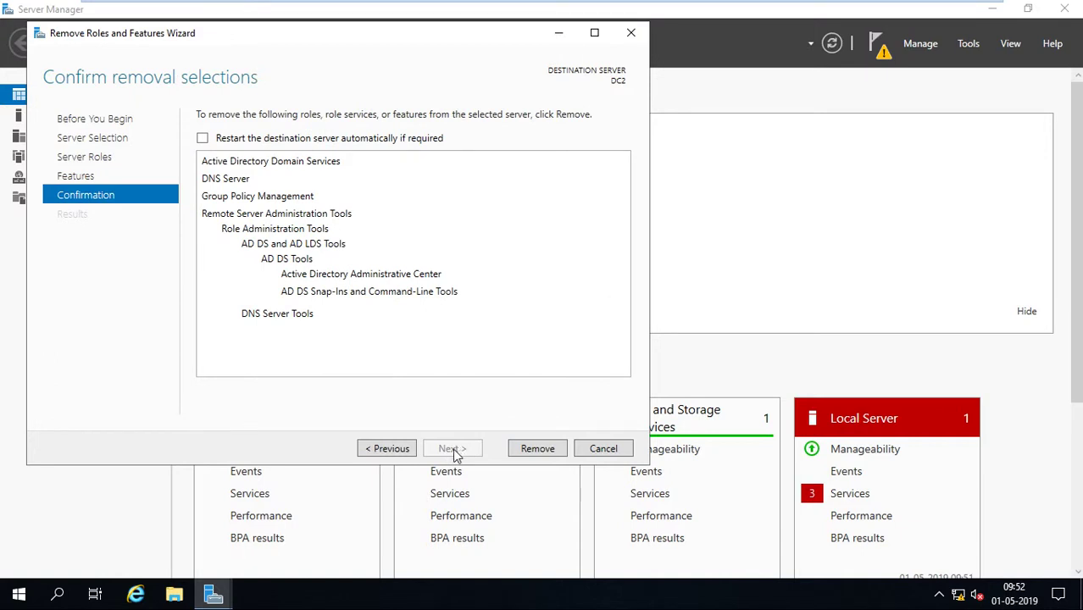
click(202, 138)
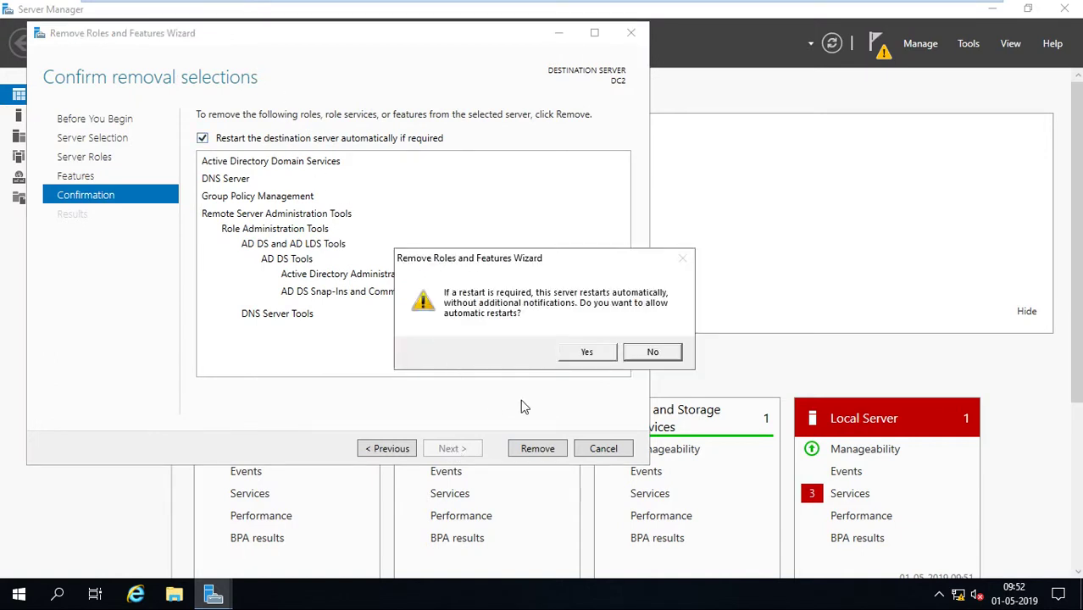
click(586, 354)
Start removing AD DS and DNS Server from DC2, then leave the VM for the host.
click(544, 446)
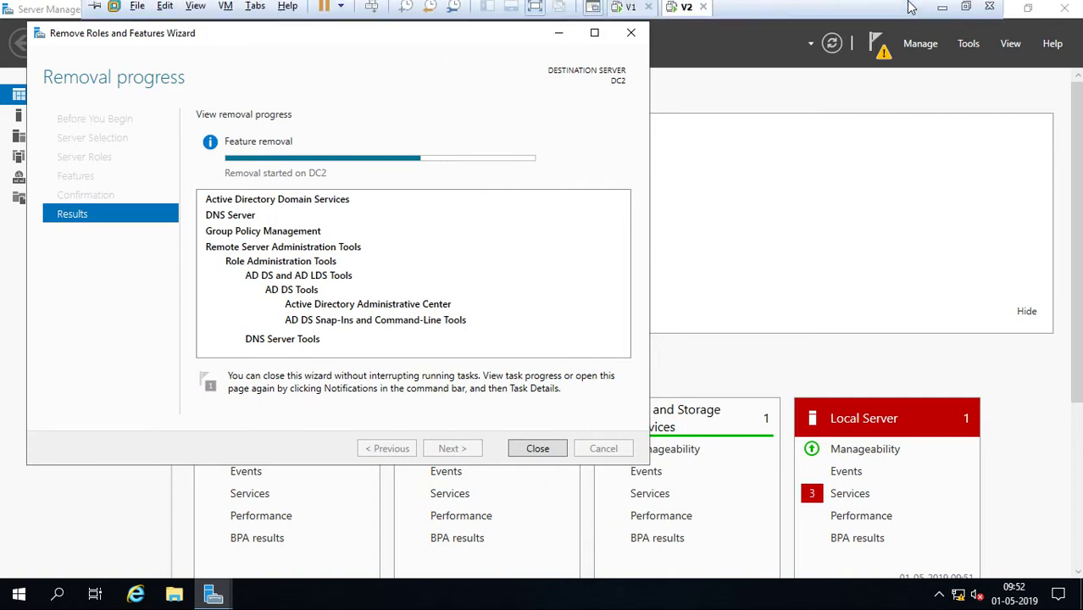
click(942, 7)
View the tutorial title slide in Picture Manager, then return to the restarted DC2 VM.
click(183, 597)
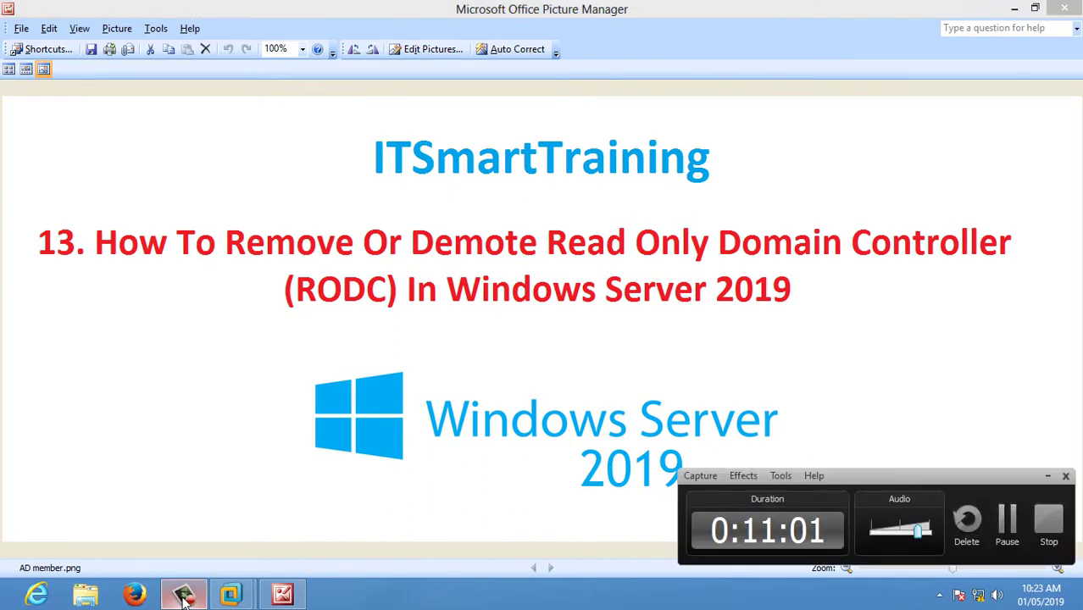
click(183, 598)
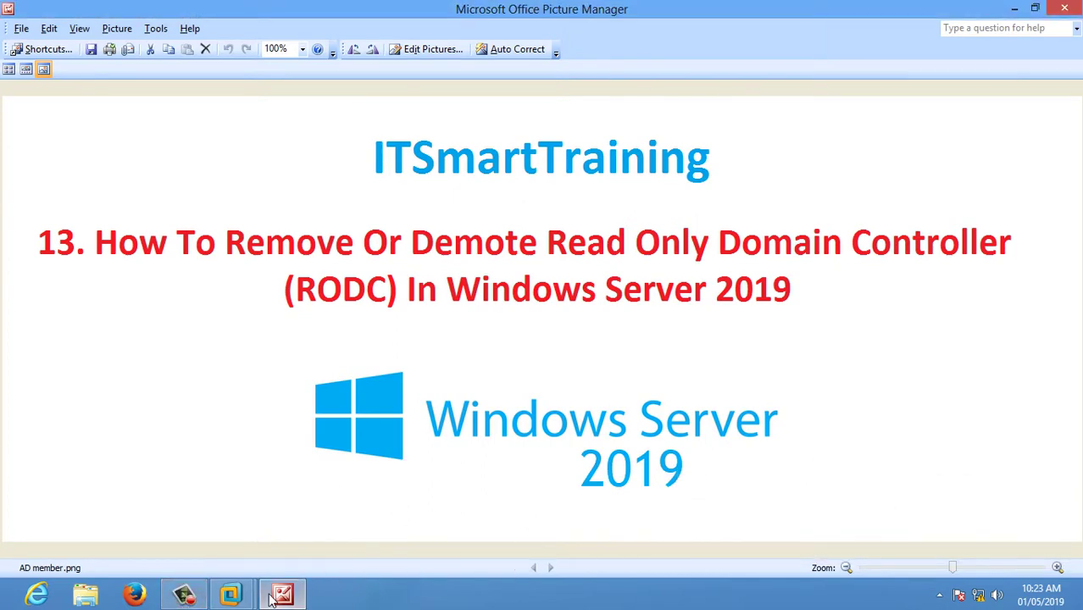
mouse_move(231, 596)
click(286, 502)
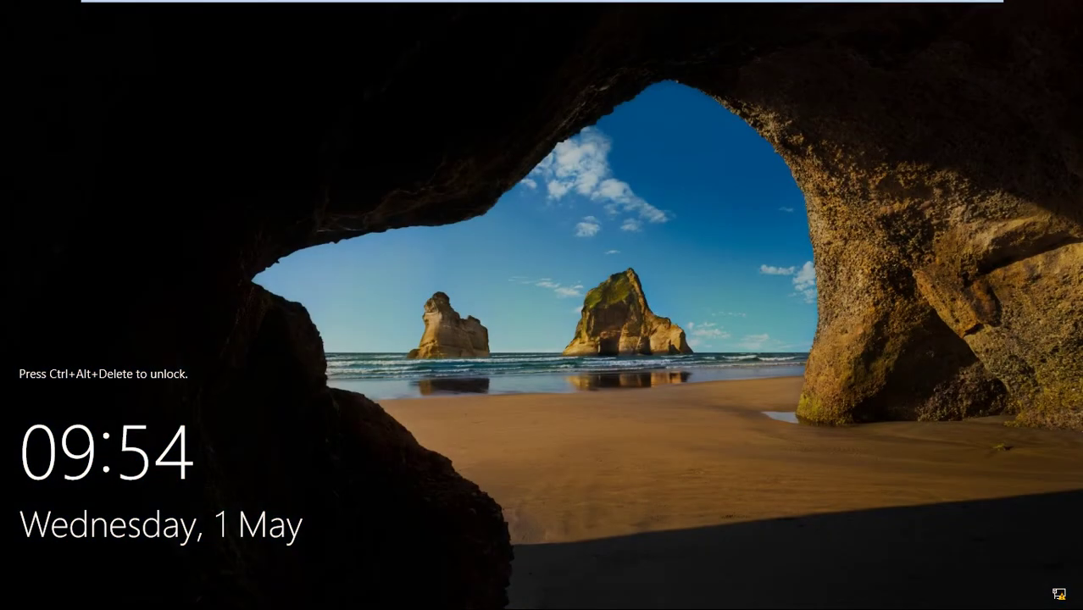
Sign in to DC2 as Administrator and open System to confirm it is in WORKGROUP.
key(ctrl+alt+Delete)
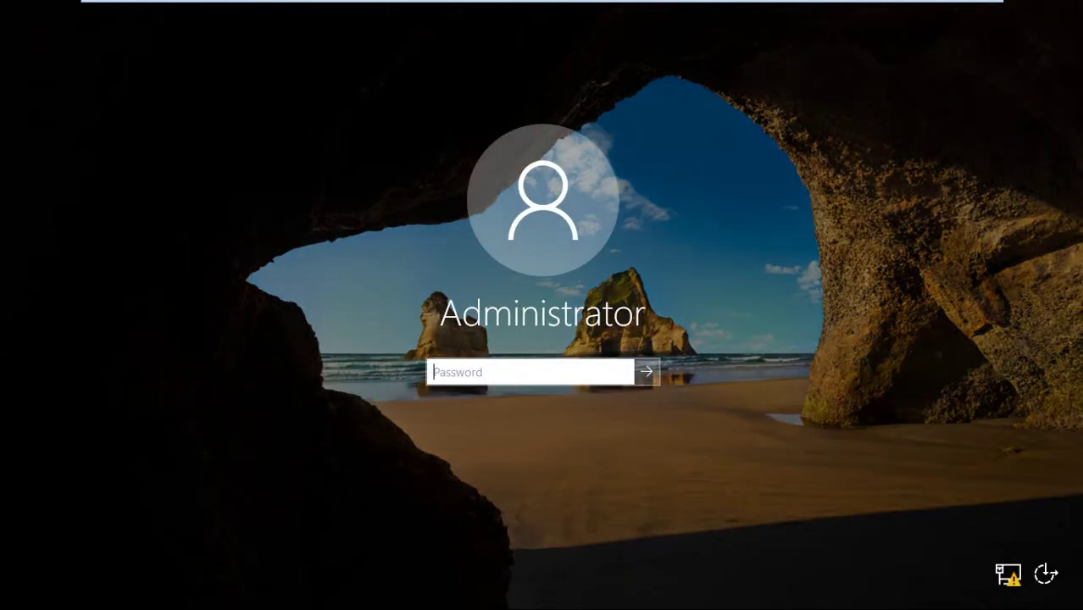
text(*******)
key(Return)
key(Return)
text(********)
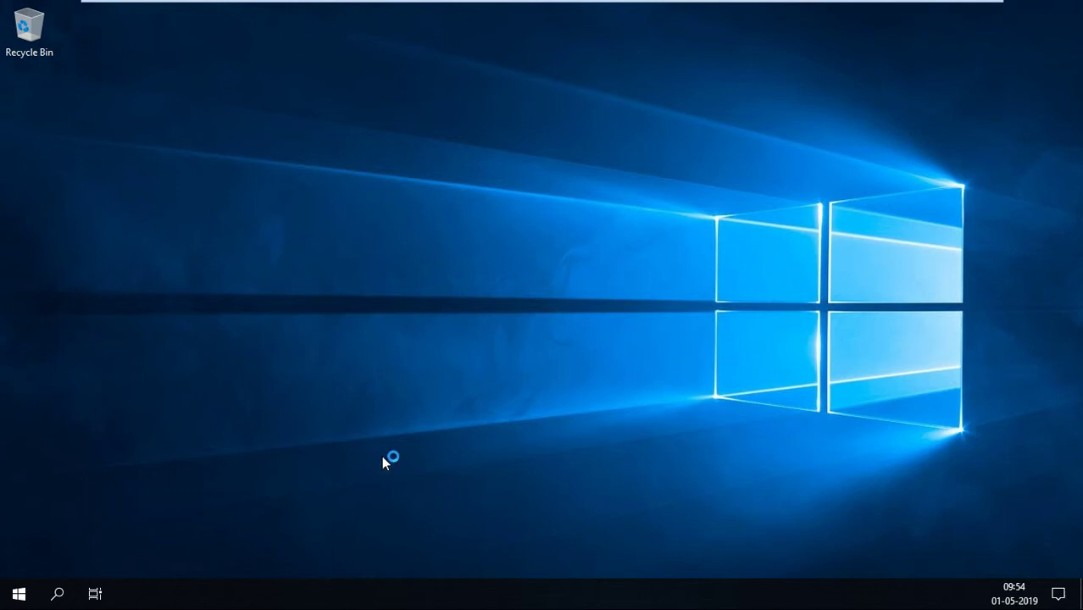
key(super+Pause)
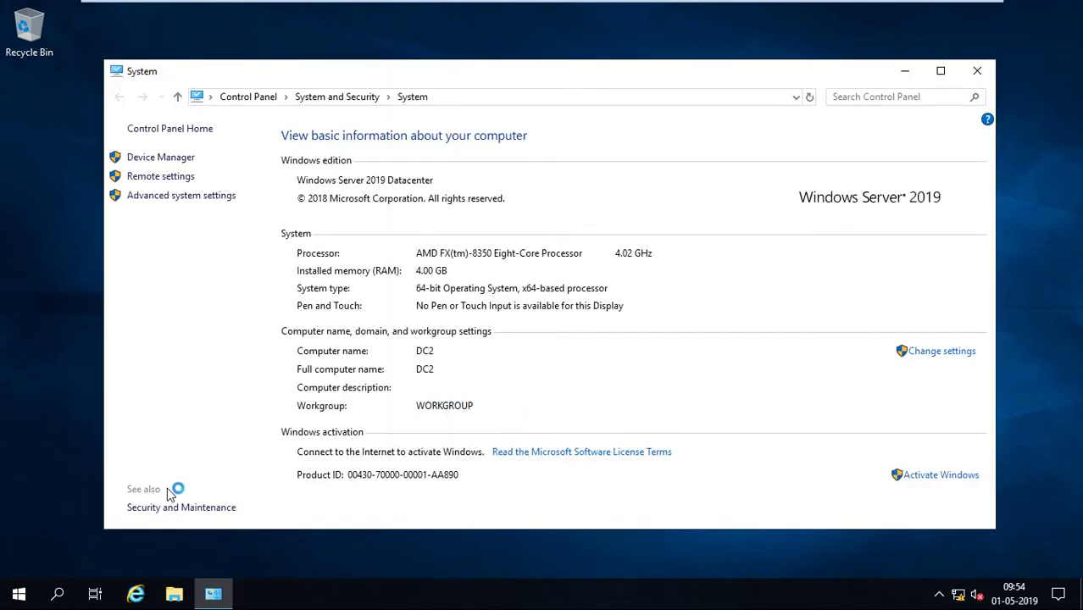
click(19, 593)
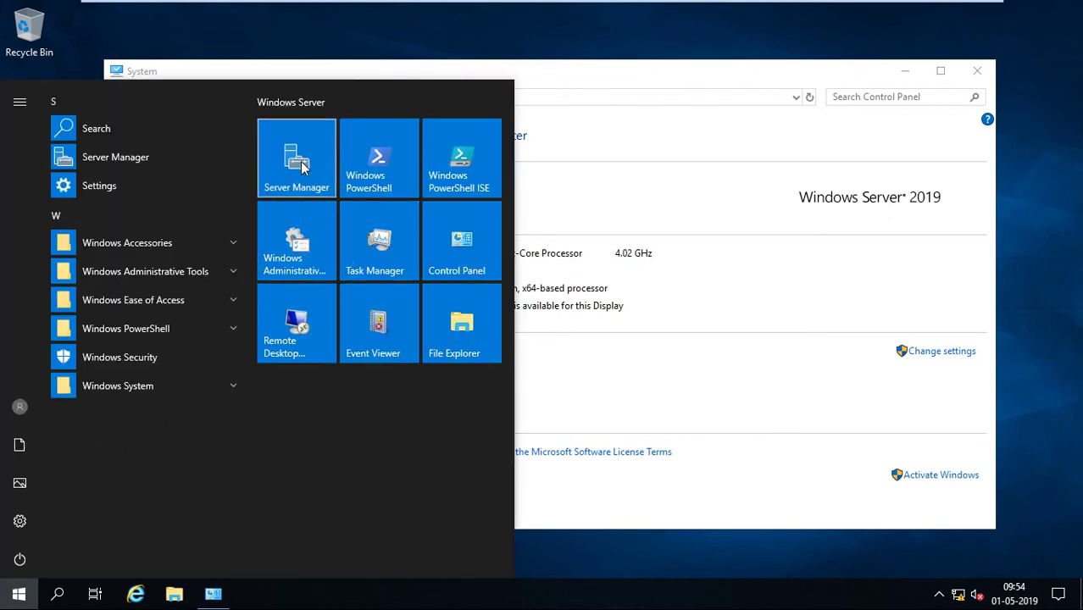
Launch Server Manager and retry Add roles and features, dismissing the inventory-collection notice each time.
click(303, 167)
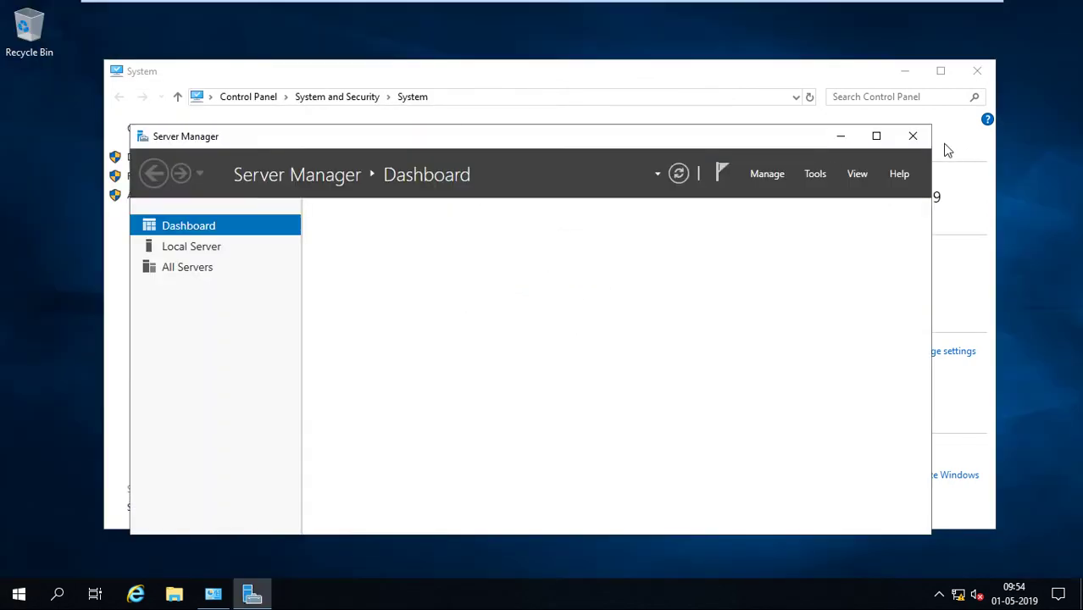
click(596, 329)
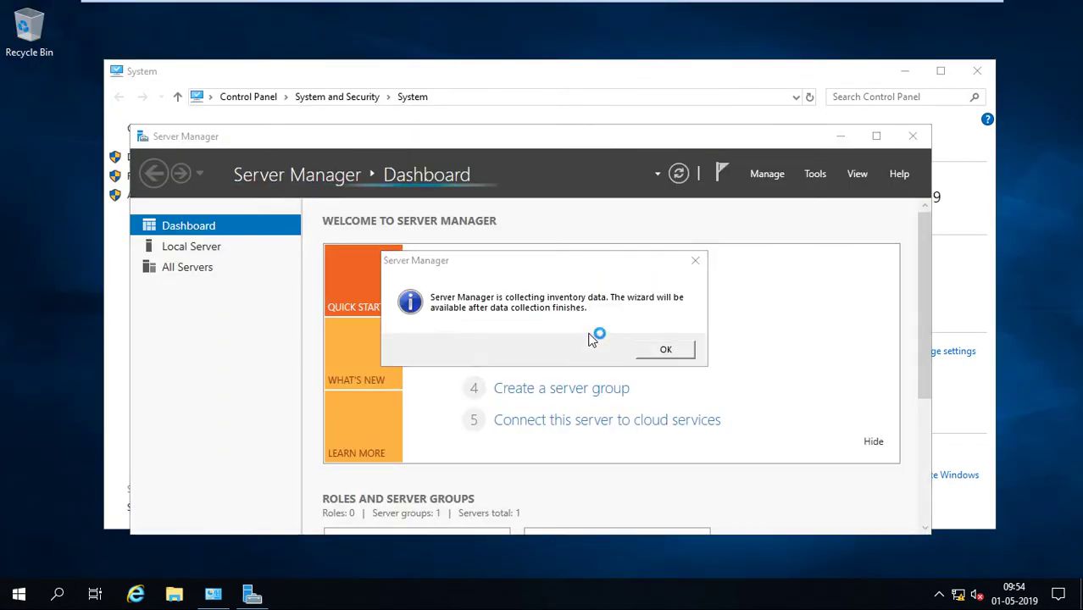
click(653, 349)
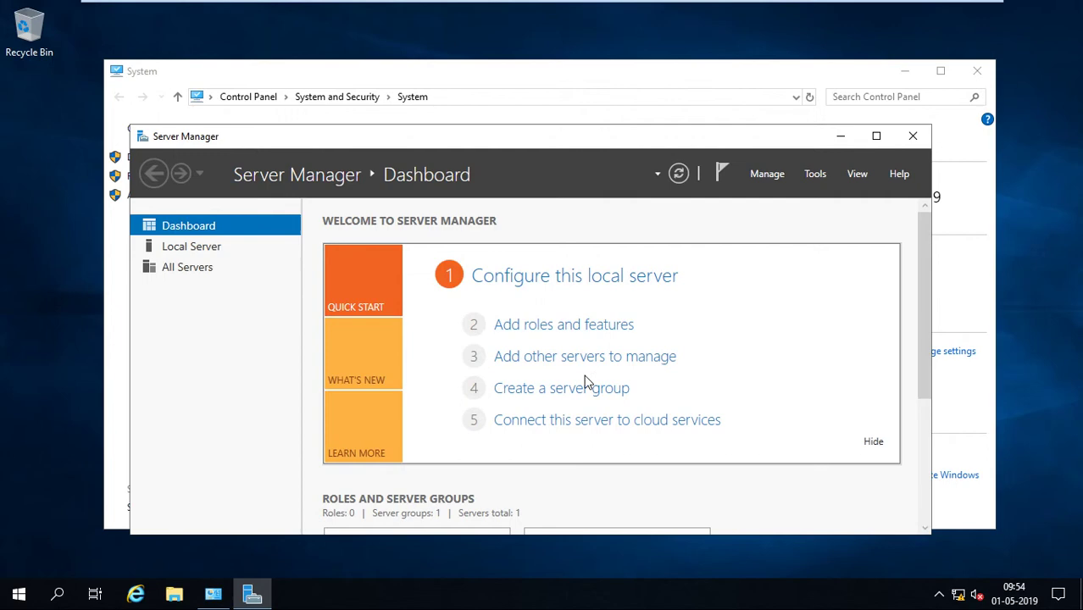
click(565, 327)
click(652, 343)
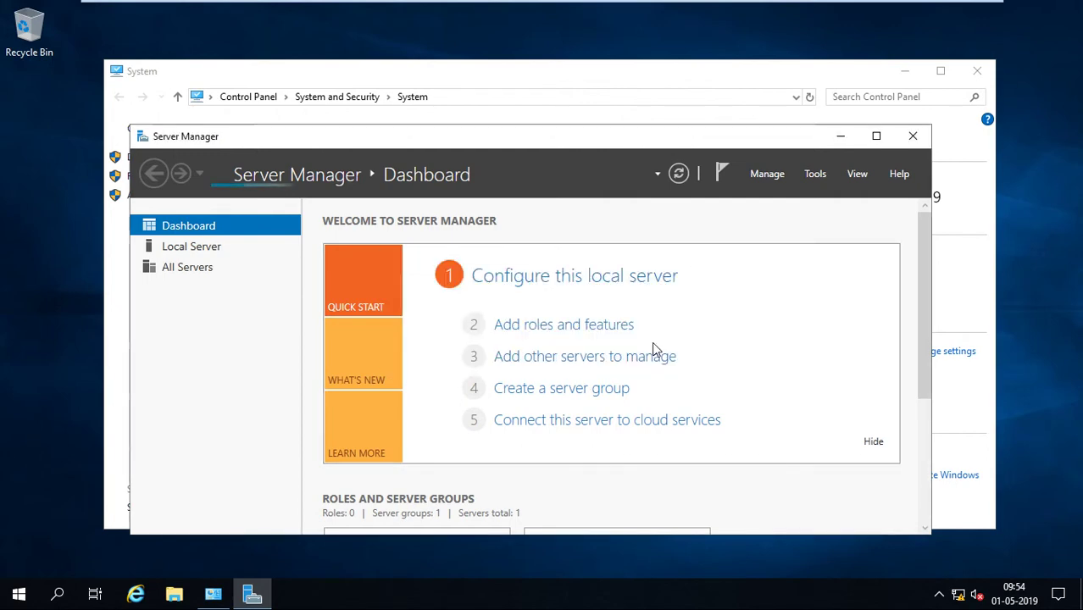
click(564, 330)
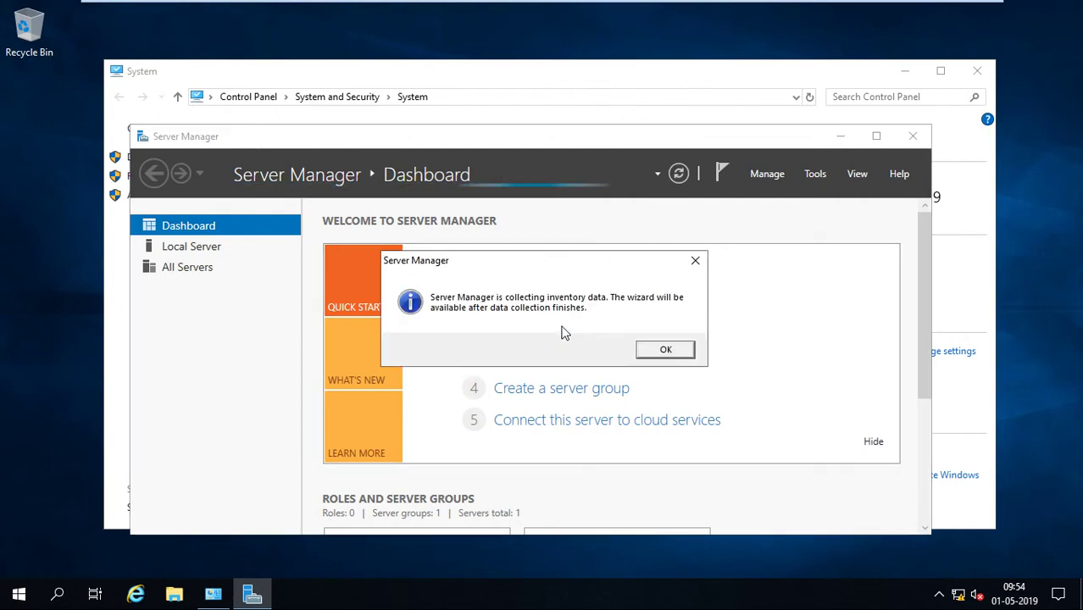
click(674, 351)
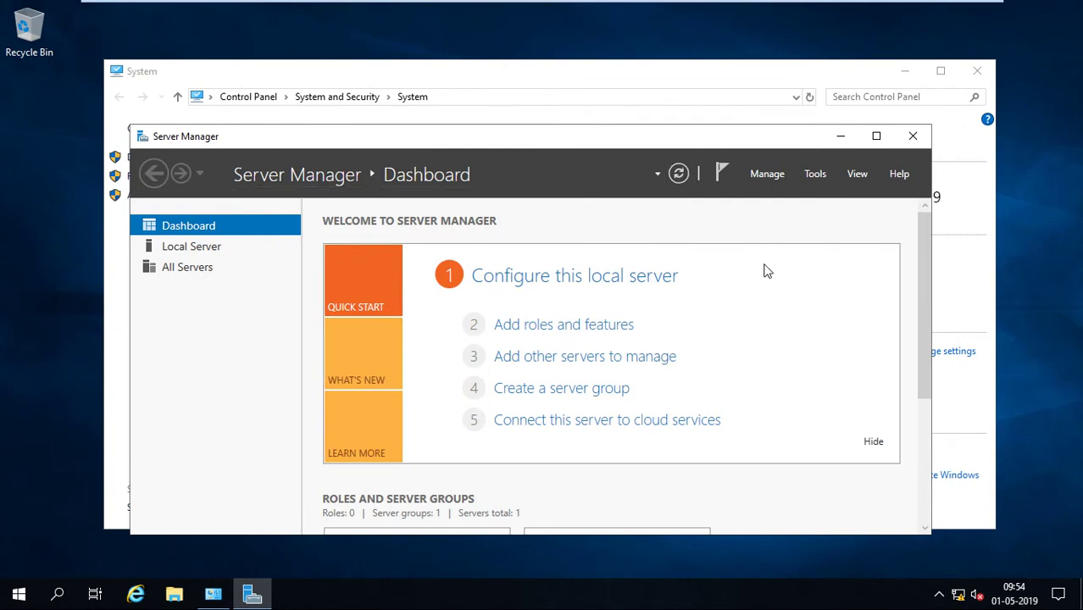
click(616, 327)
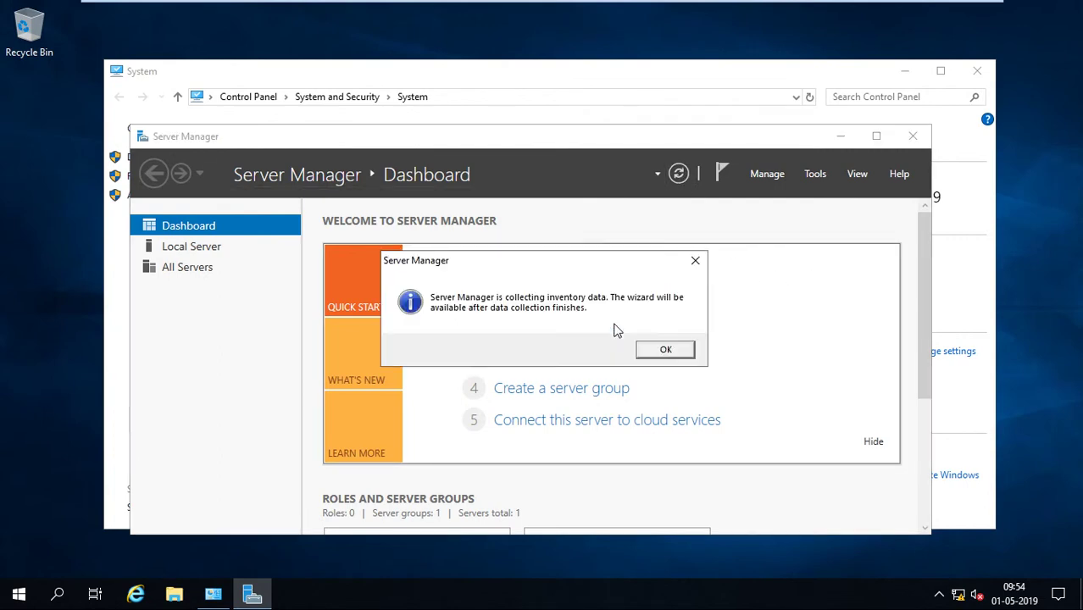
click(665, 351)
right_click(1013, 308)
click(1003, 352)
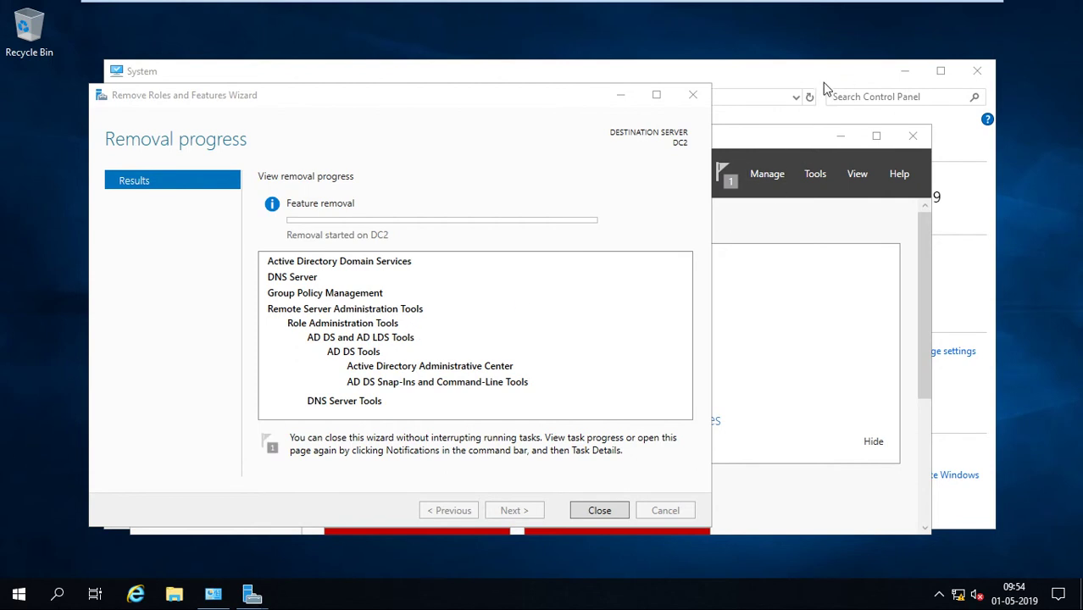
Move the removal progress window aside and wait until AD DS and DNS Server removal on DC2 succeeds.
click(738, 146)
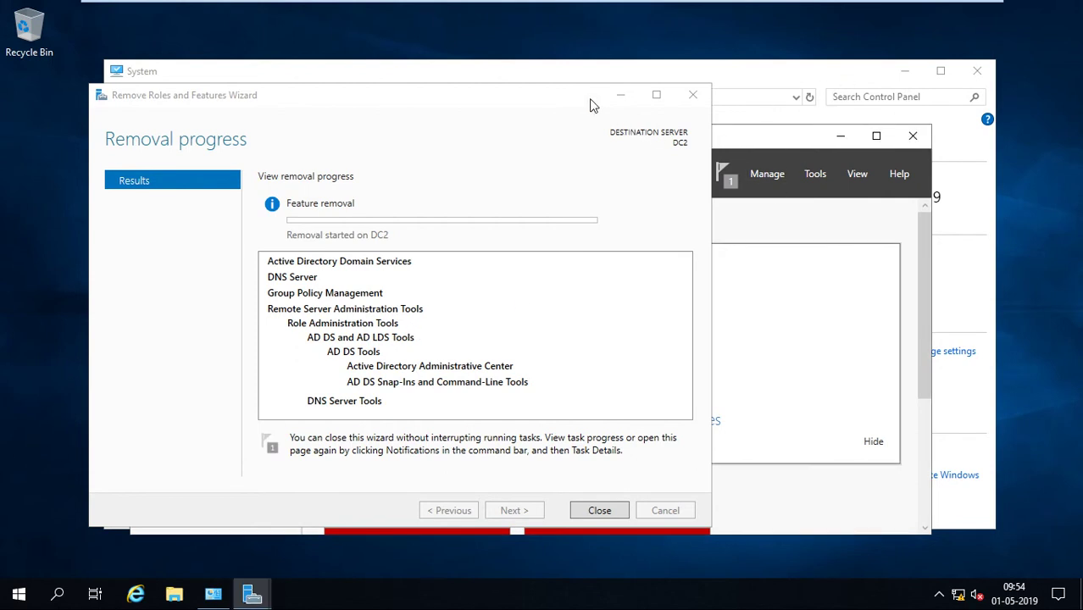
drag(590, 104, 429, 101)
click(681, 148)
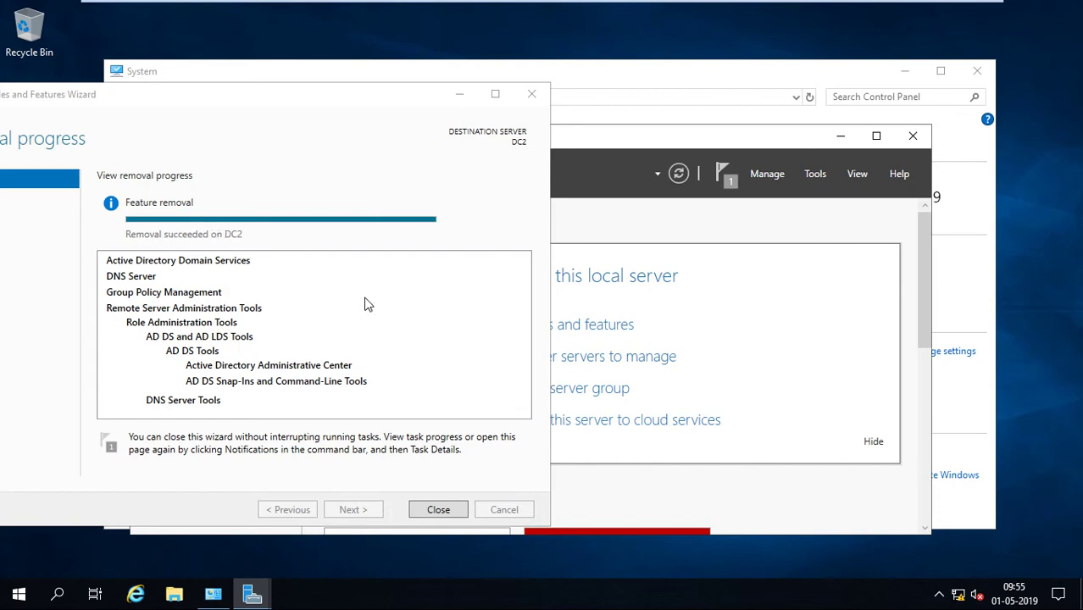
click(442, 511)
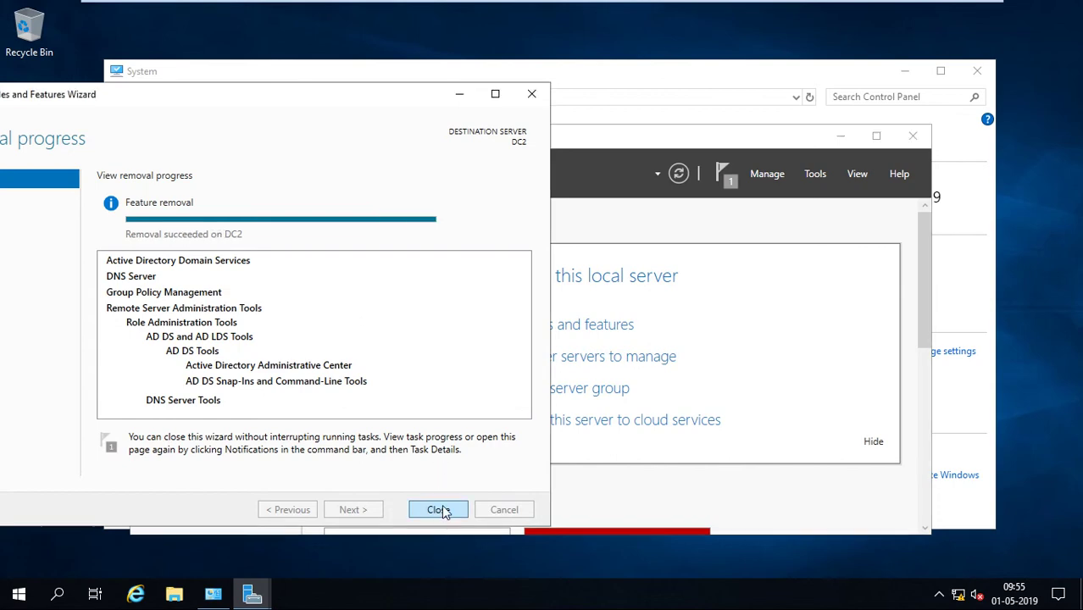
Close the finished removal report and advance the Add Roles and Features wizard to Server Roles.
click(549, 315)
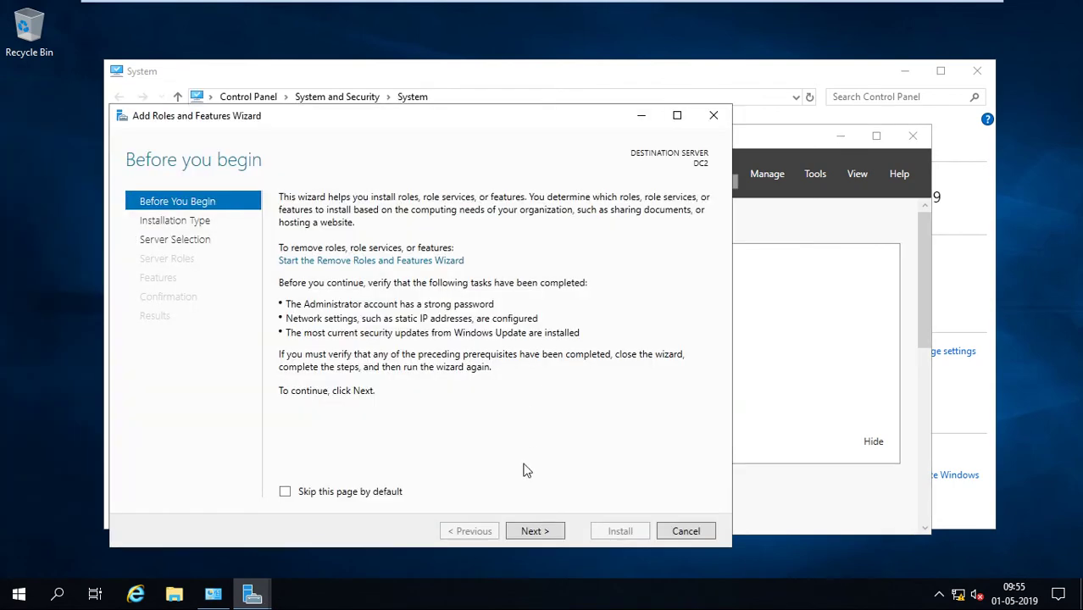
click(533, 529)
click(534, 531)
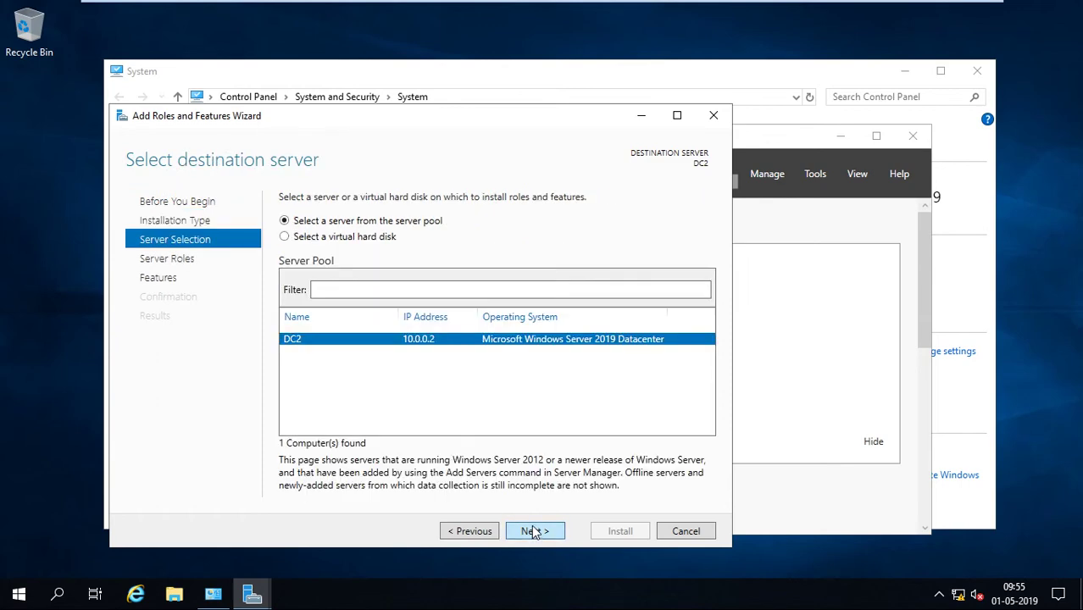
click(534, 532)
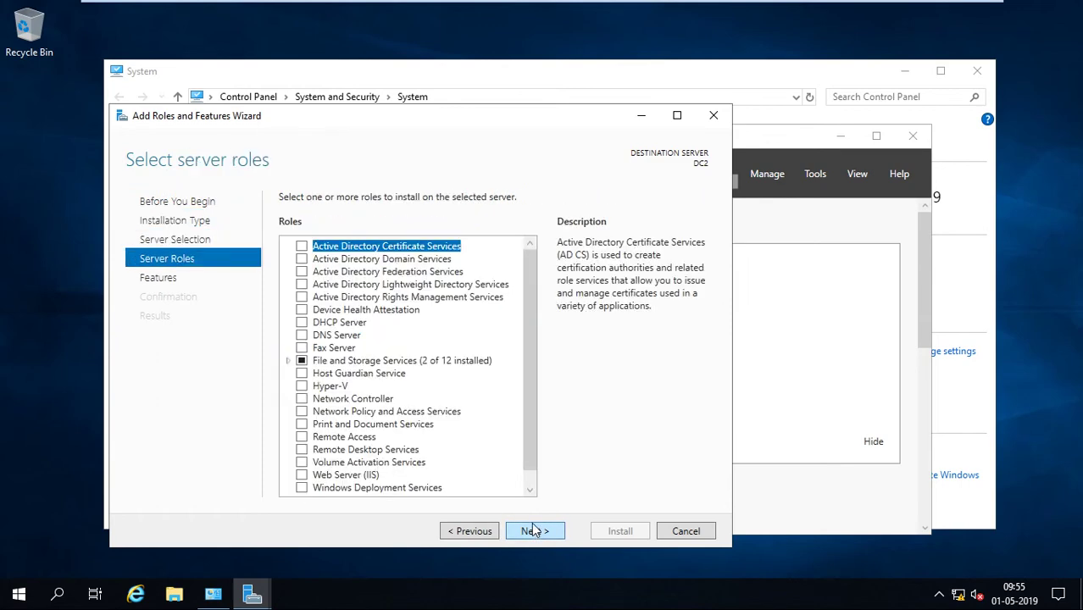
Confirm DNS Server is available to install again, cancel adding it, and close the wizard.
click(303, 336)
click(536, 459)
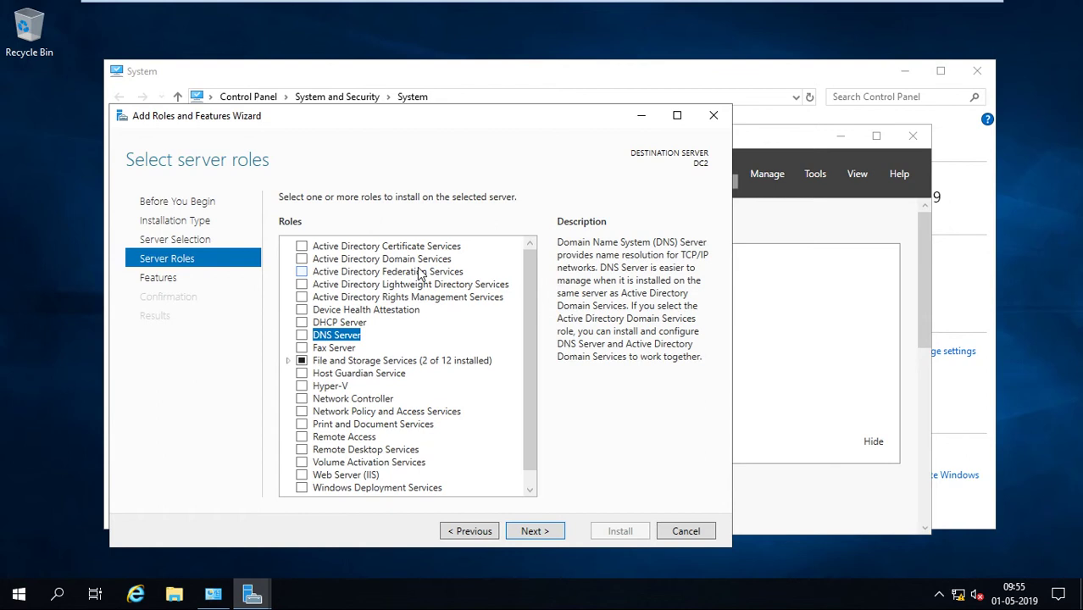
click(713, 115)
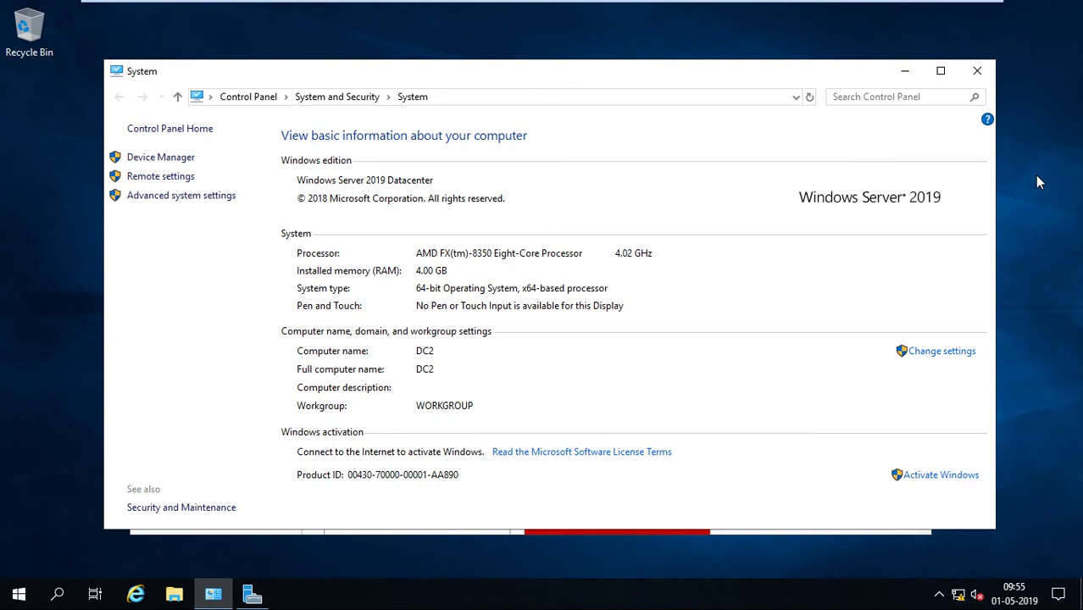
right_click(1035, 174)
click(1018, 220)
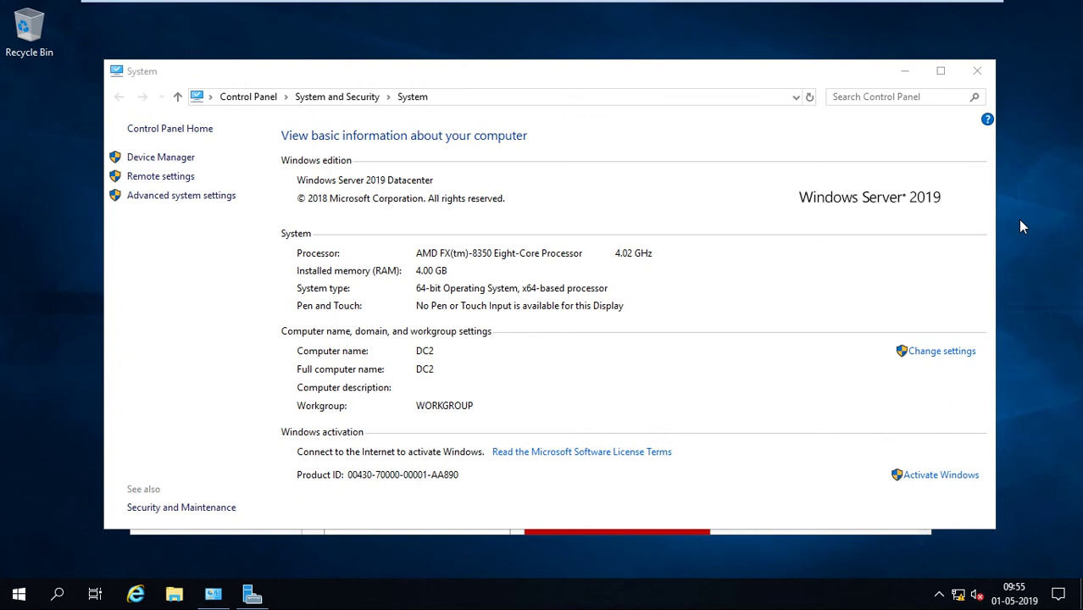